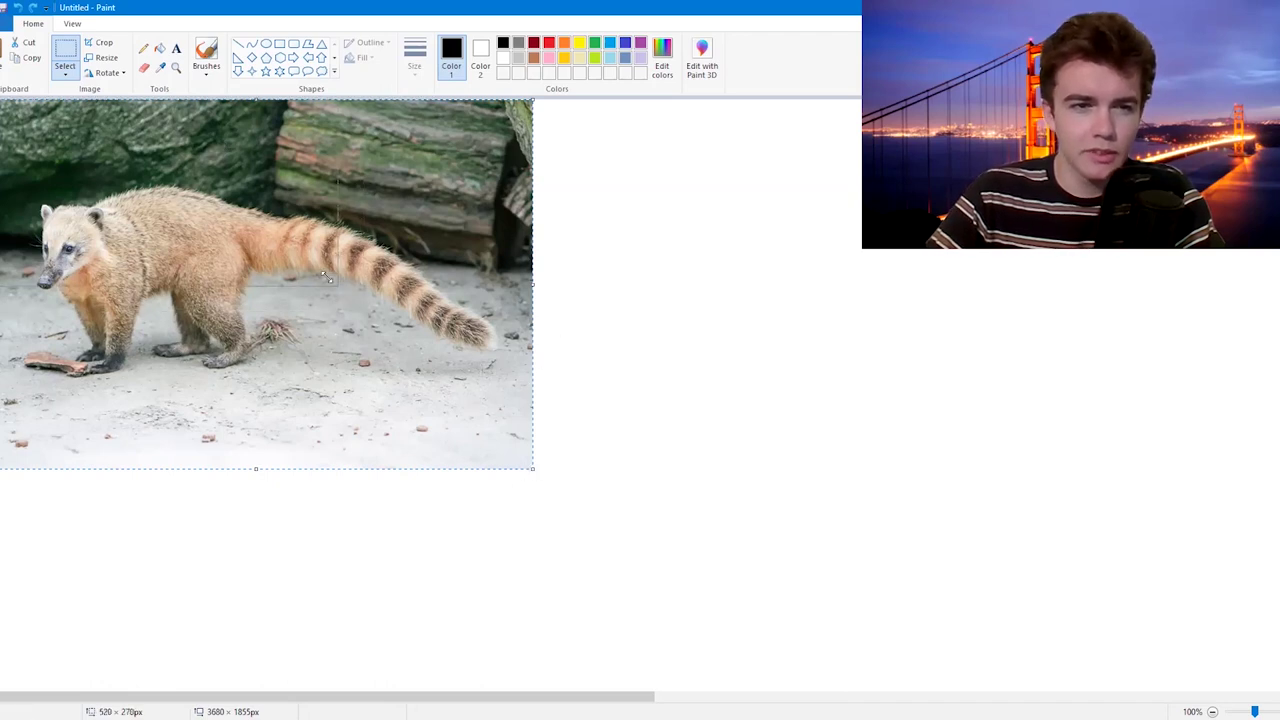
key(ctrl+z)
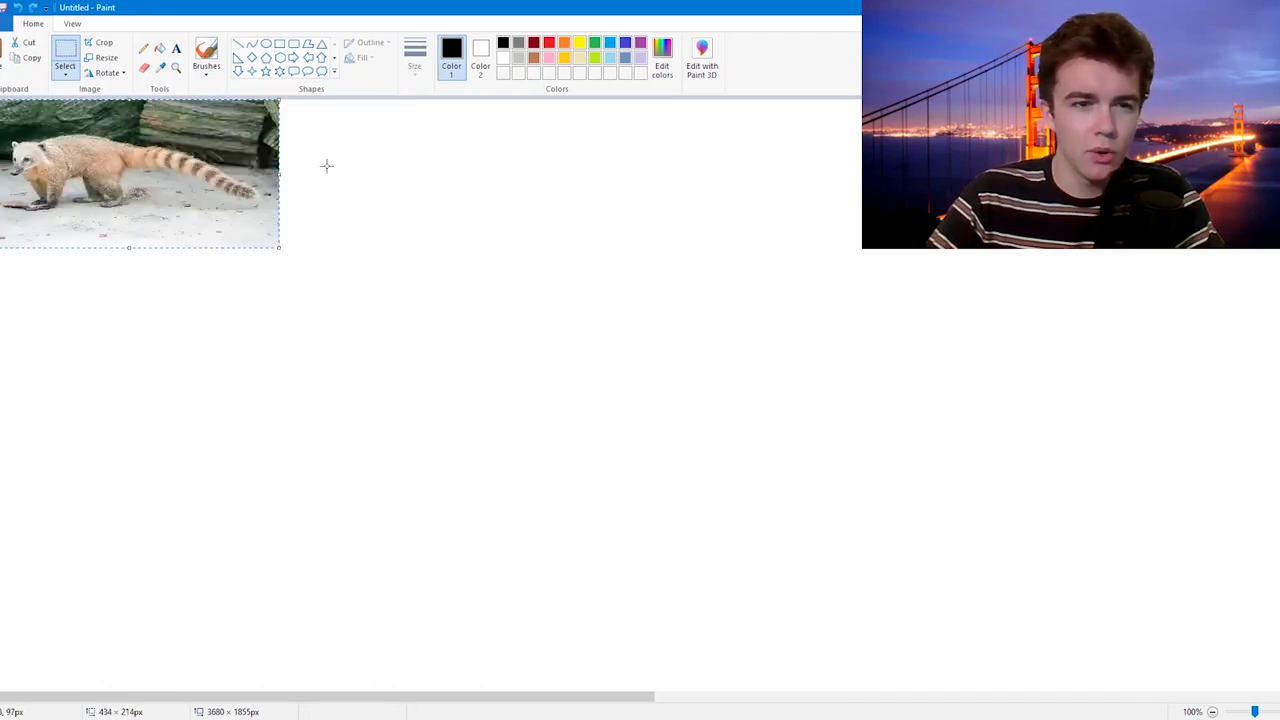
key(ctrl+z)
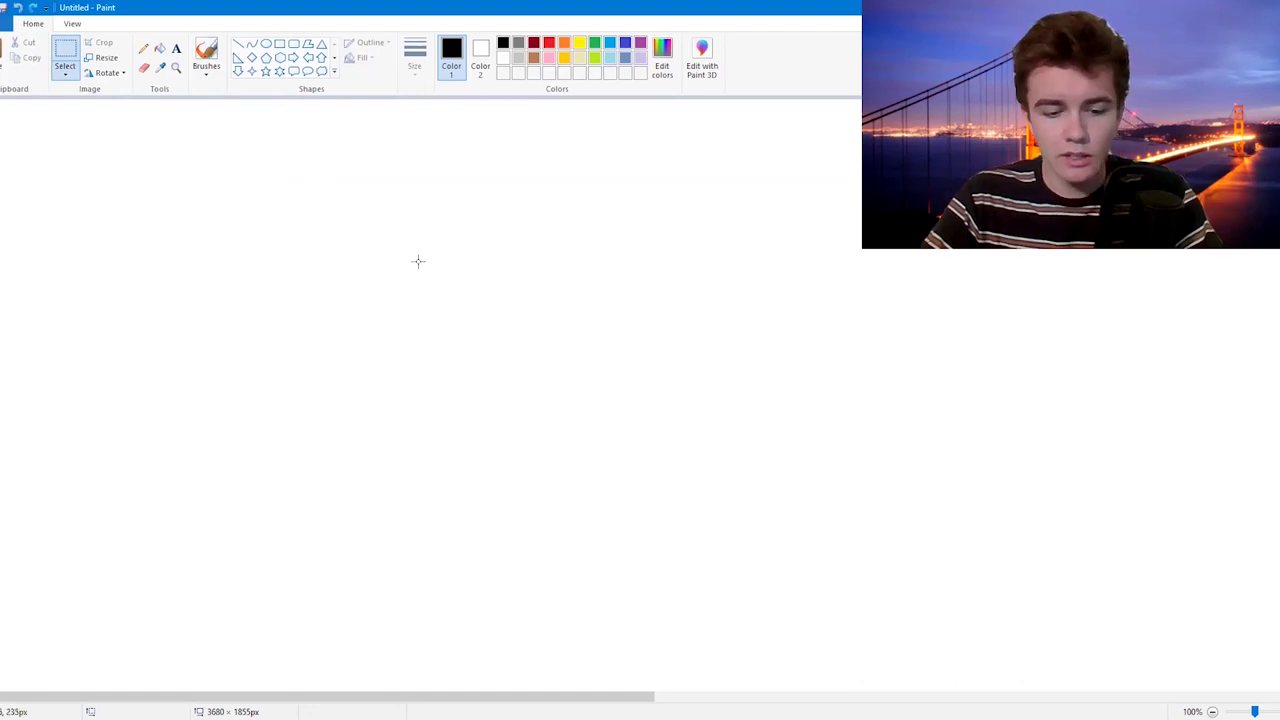
key(ctrl+v)
drag(532, 467, 540, 312)
key(Delete)
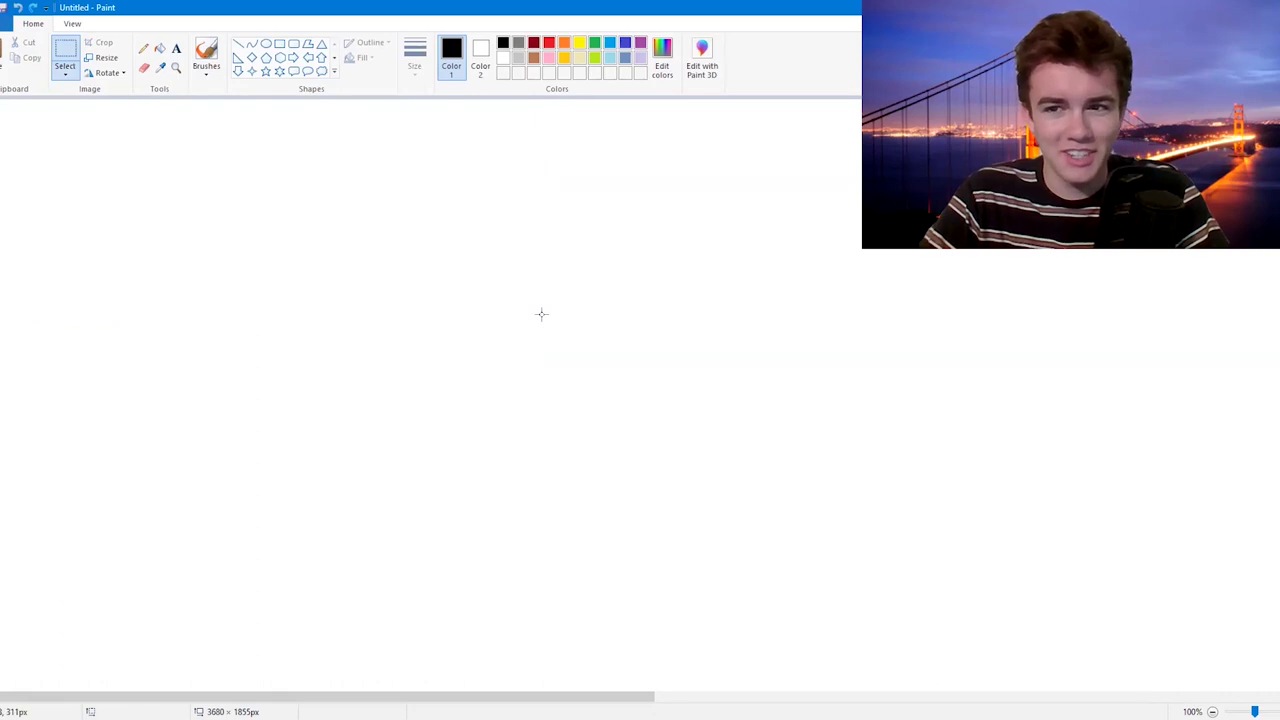
Step: Paste the coati reference photo scaled down into the canvas's upper-left corner and choose a brush thickness
key(ctrl+v)
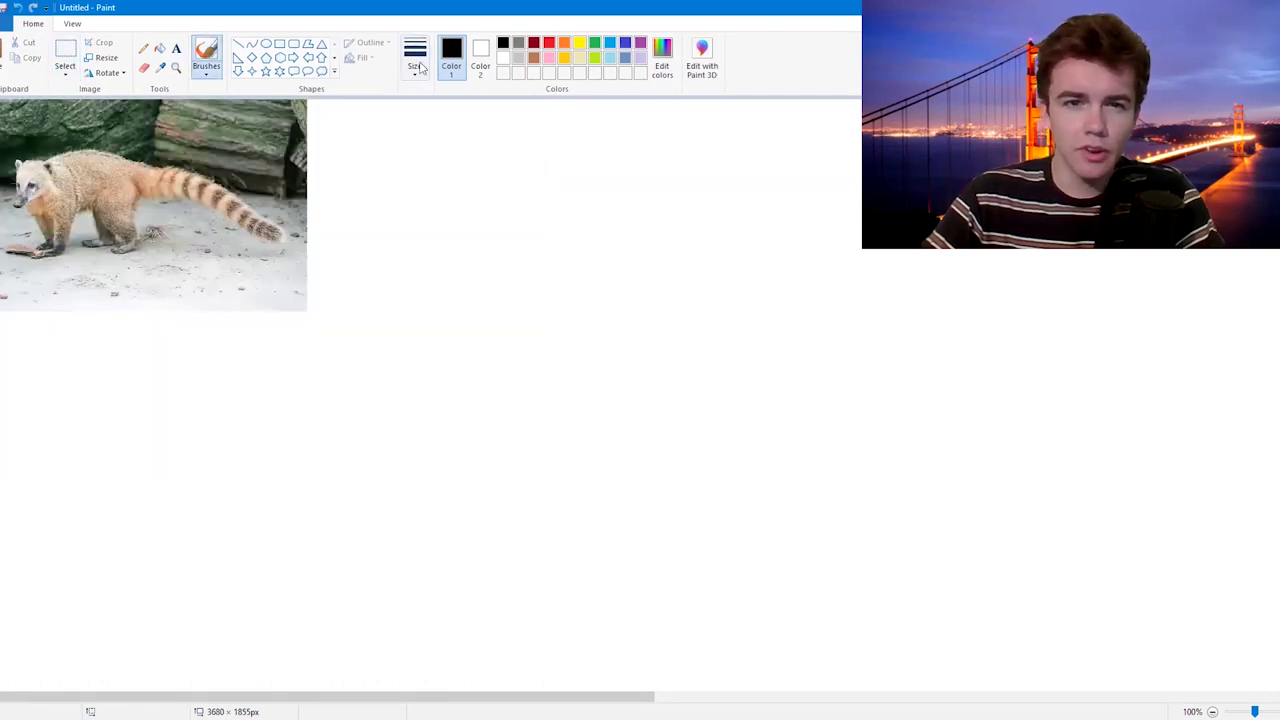
click(415, 60)
click(439, 165)
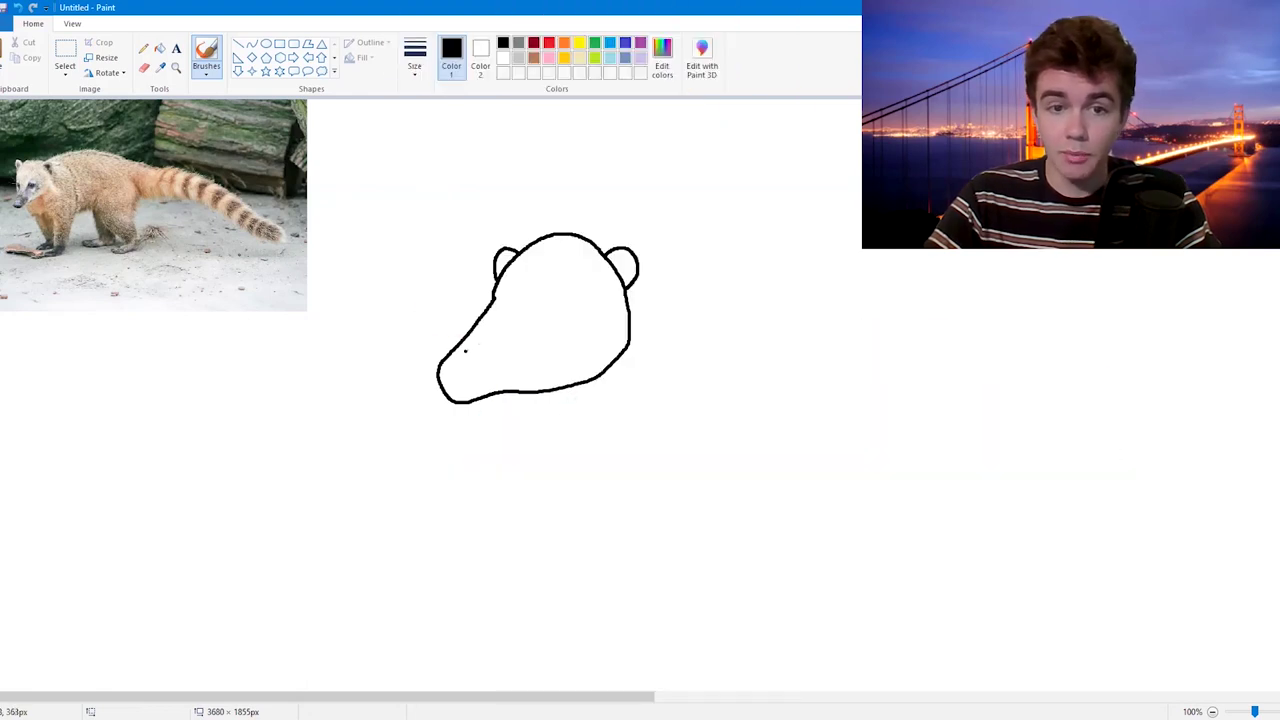
Step: Draw the coati's head in black with rounded ears, a nose, a brow line and two eyes, filling the near eye black
drag(455, 350, 492, 394)
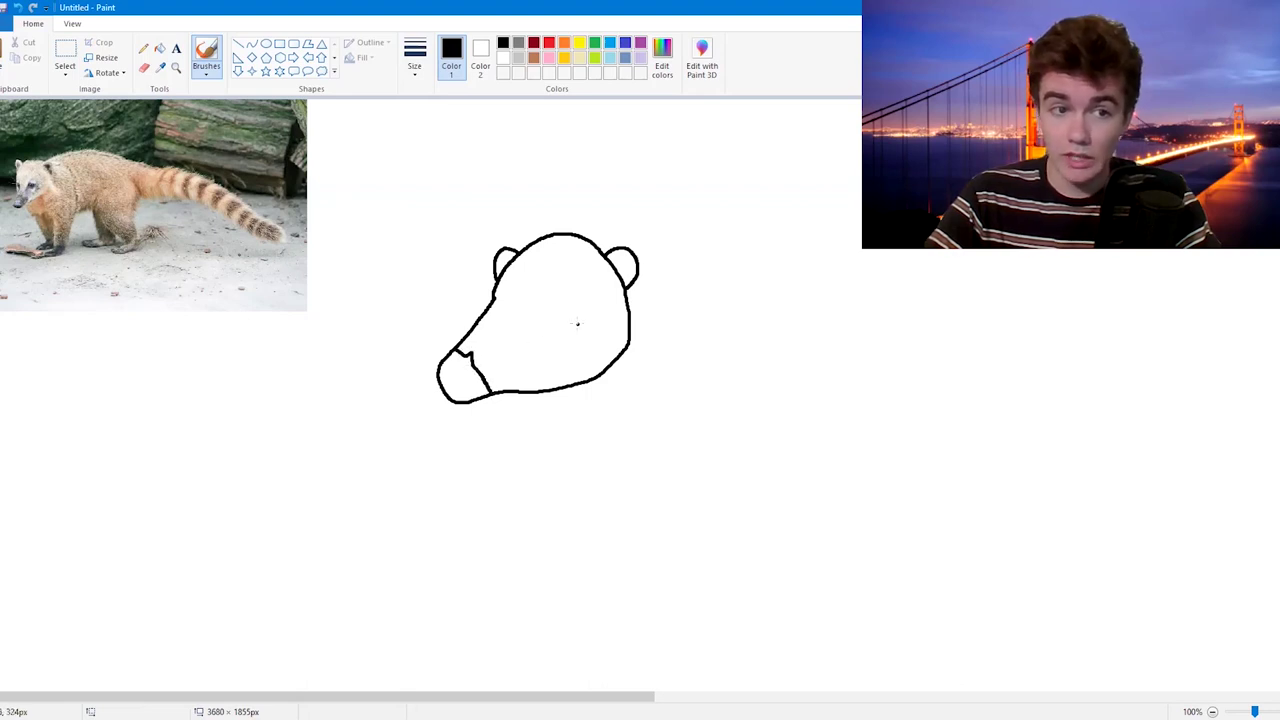
mouse_move(490, 367)
mouse_down()
mouse_move(585, 288)
mouse_move(549, 331)
mouse_move(575, 324)
mouse_move(550, 303)
mouse_move(546, 321)
mouse_up()
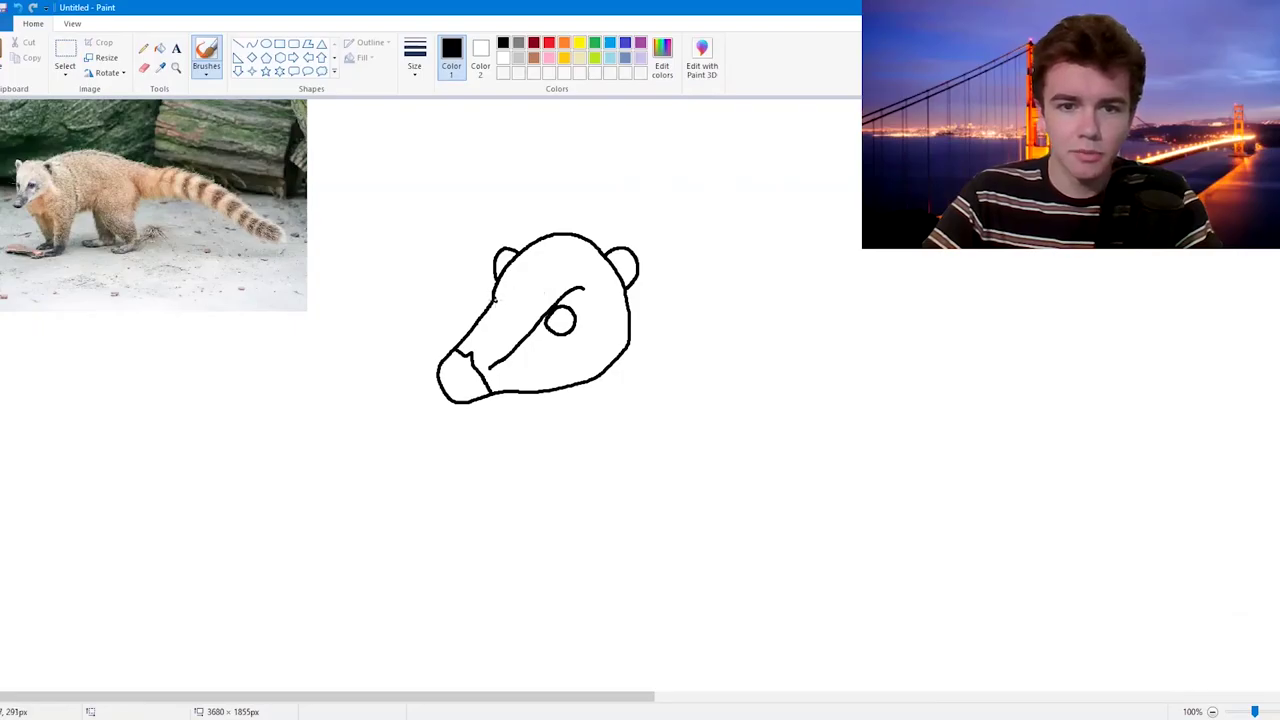
mouse_move(498, 298)
mouse_down()
mouse_move(486, 312)
mouse_move(496, 302)
mouse_move(574, 330)
mouse_move(564, 324)
mouse_up()
click(160, 48)
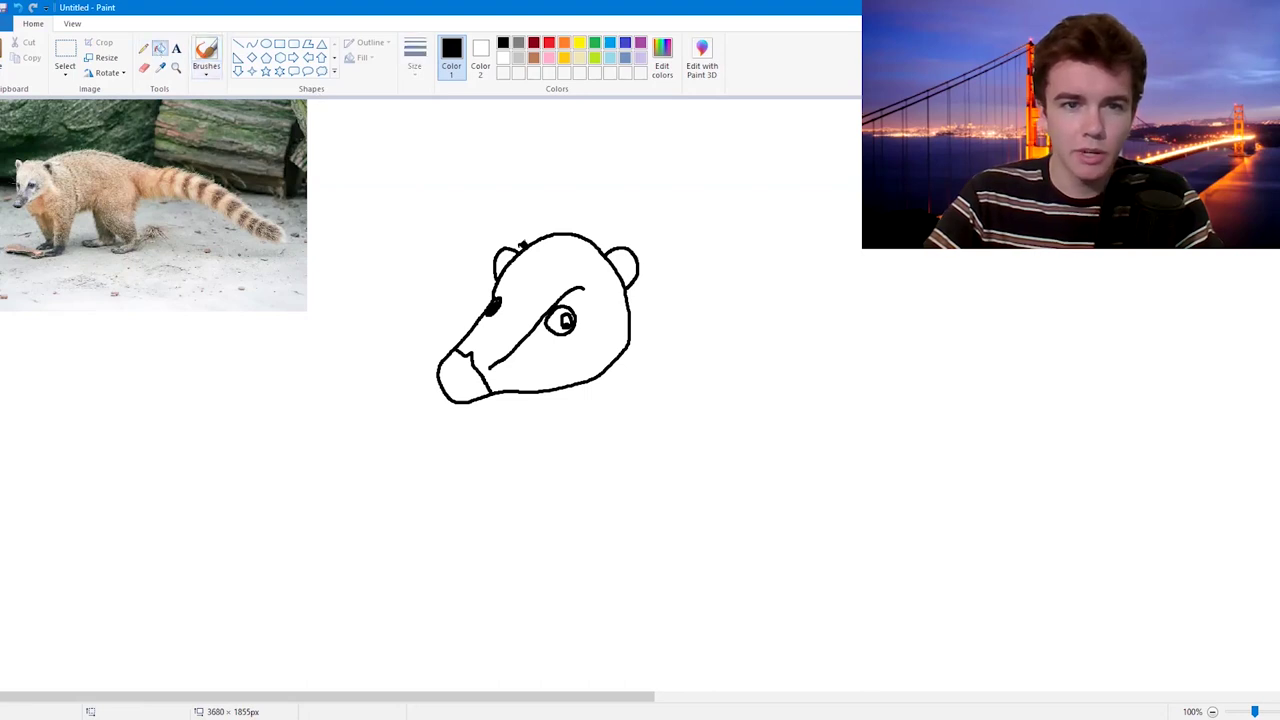
click(553, 320)
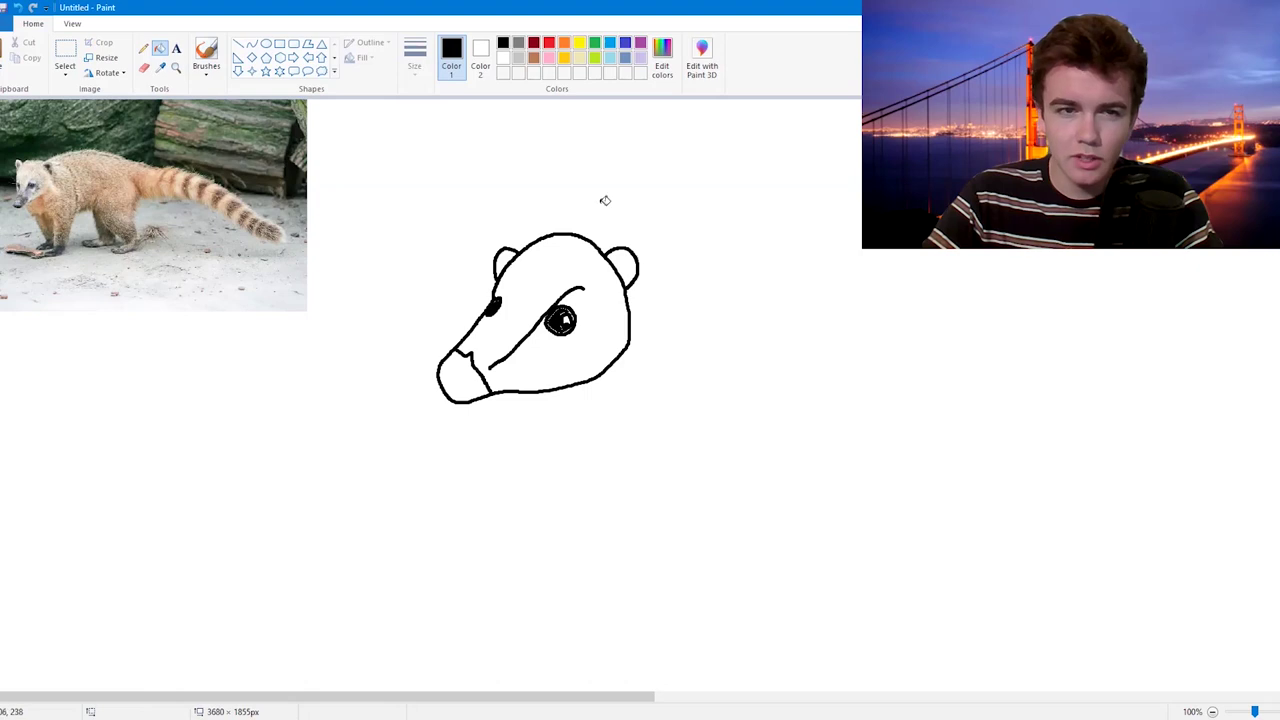
Step: Draw the coati's arched back, both front legs with clawed feet and the front part of the belly line in black
click(205, 55)
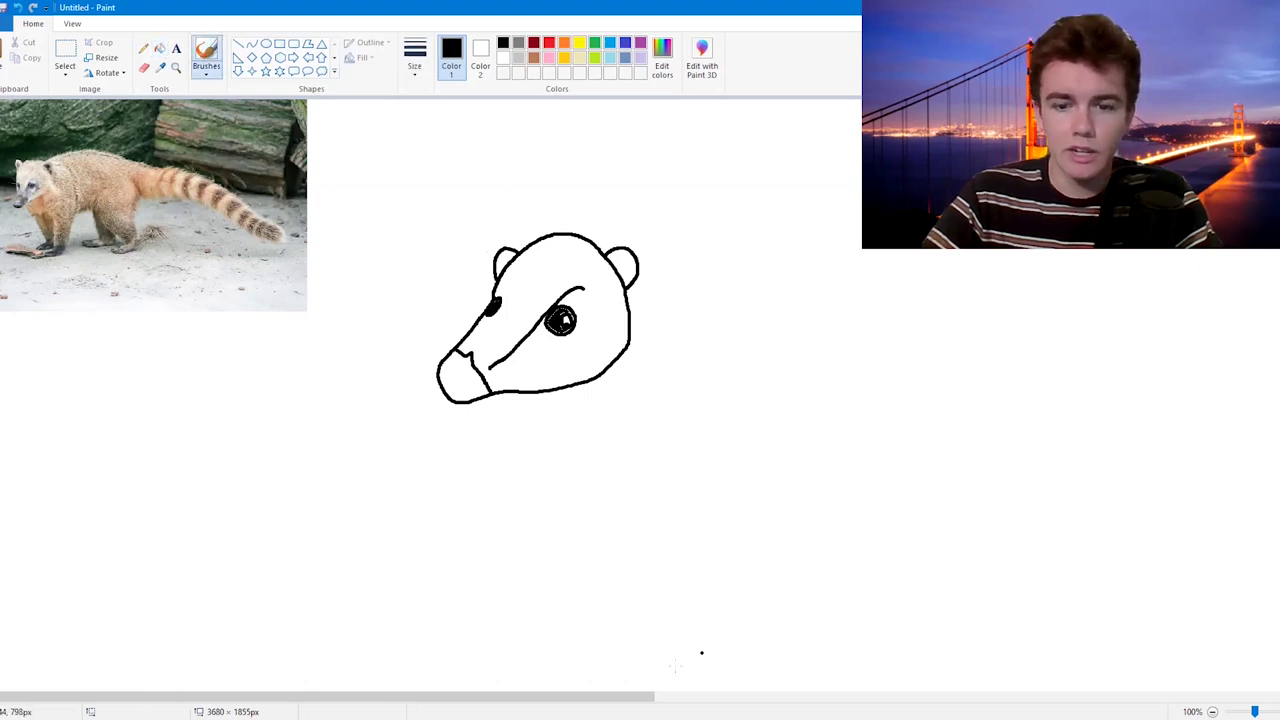
mouse_move(588, 405)
mouse_down()
mouse_move(585, 452)
mouse_move(609, 506)
mouse_up()
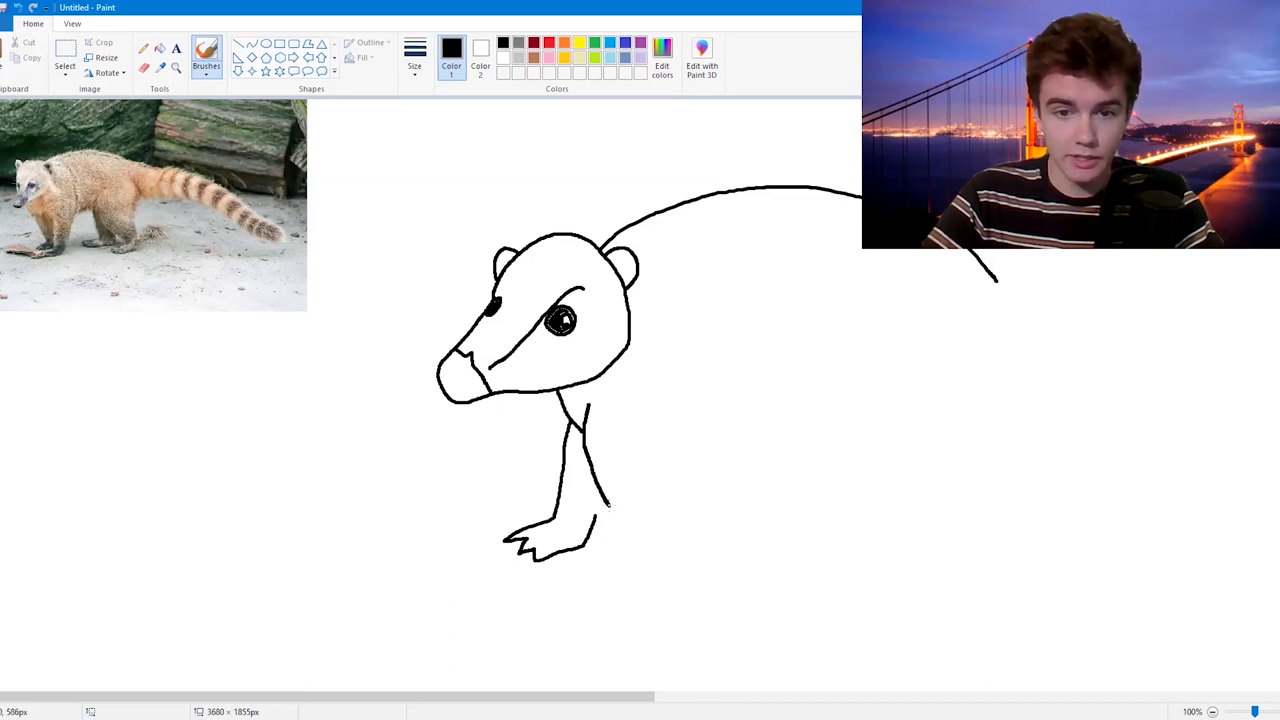
mouse_move(609, 506)
mouse_down()
mouse_move(623, 555)
mouse_move(600, 590)
mouse_move(612, 577)
mouse_move(641, 598)
mouse_move(667, 582)
mouse_up()
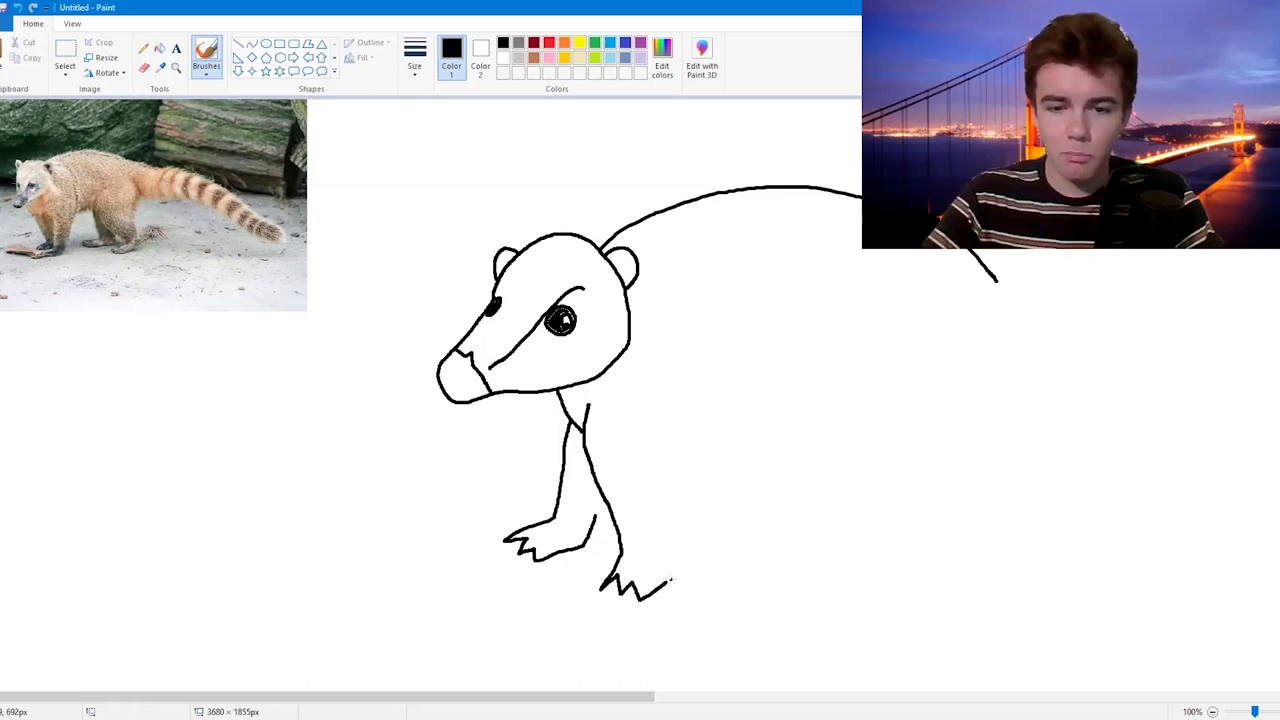
mouse_move(670, 580)
mouse_down()
mouse_move(651, 549)
mouse_move(711, 481)
mouse_move(717, 454)
mouse_move(688, 396)
mouse_up()
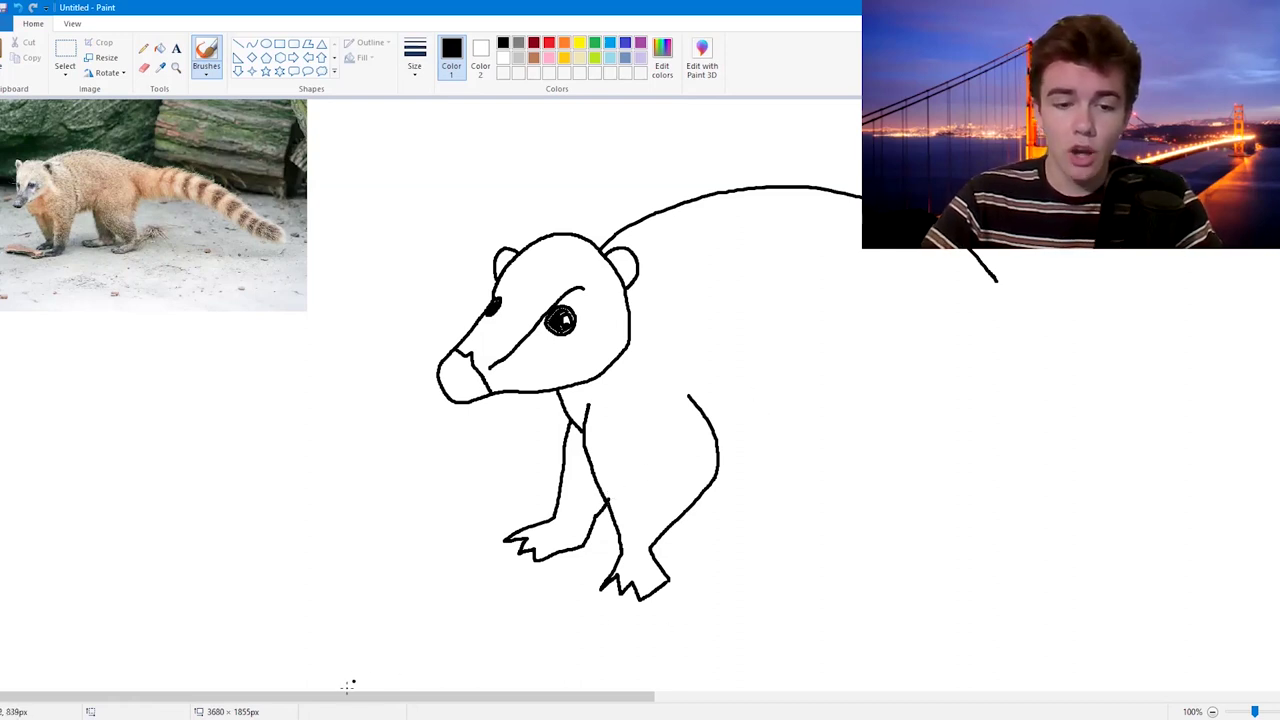
drag(346, 697, 399, 698)
drag(300, 698, 379, 697)
drag(479, 437, 577, 430)
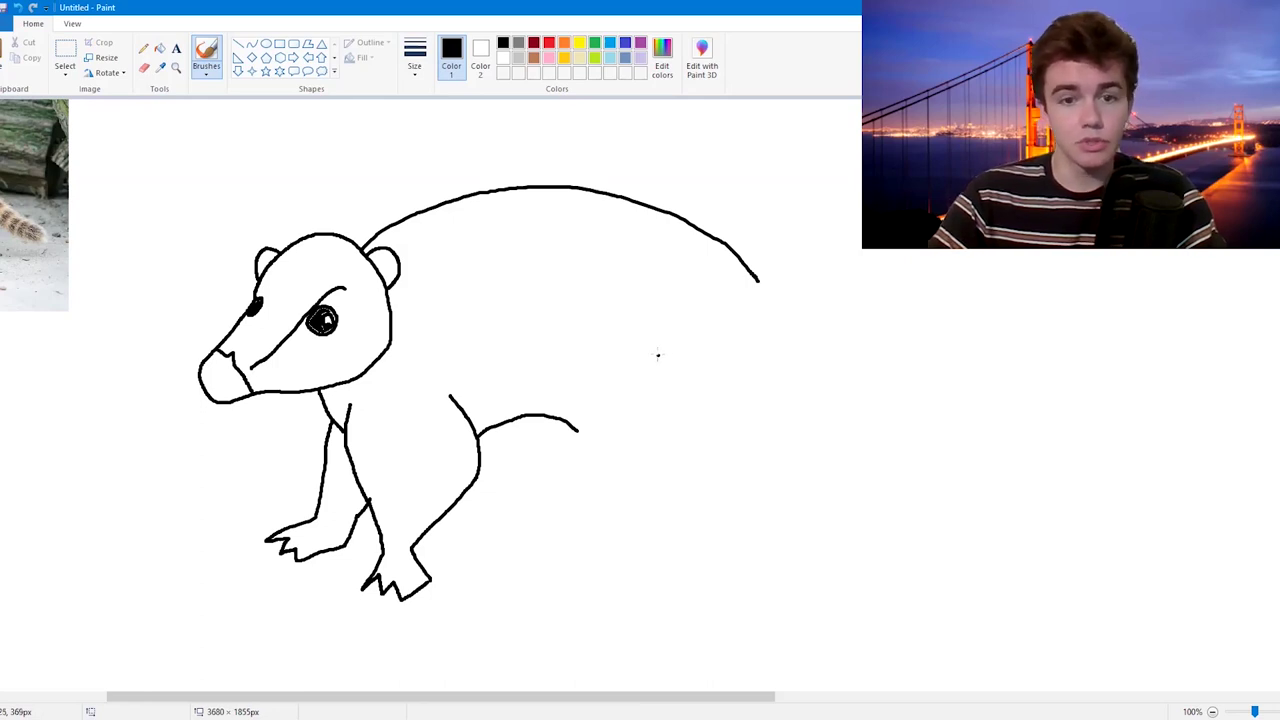
Step: Outline the long tail with jagged fur tufts, both hind legs and the rest of the belly line in black
drag(380, 697, 488, 684)
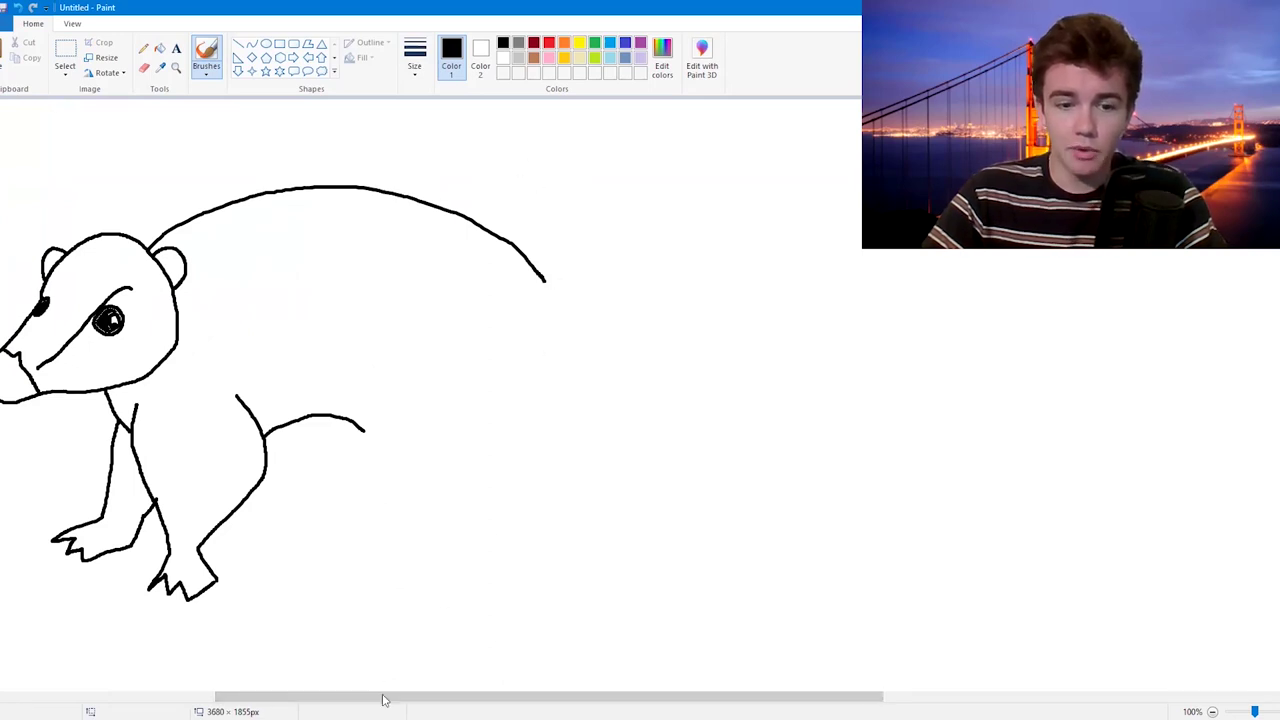
drag(383, 699, 416, 697)
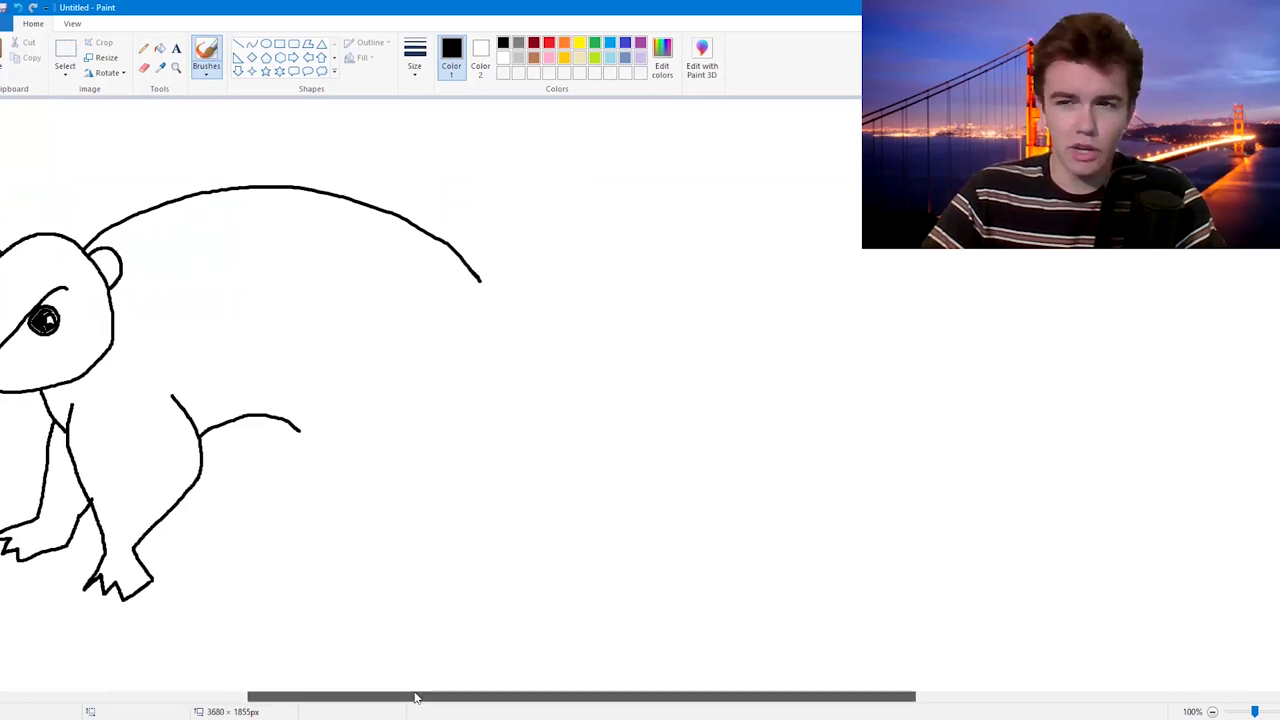
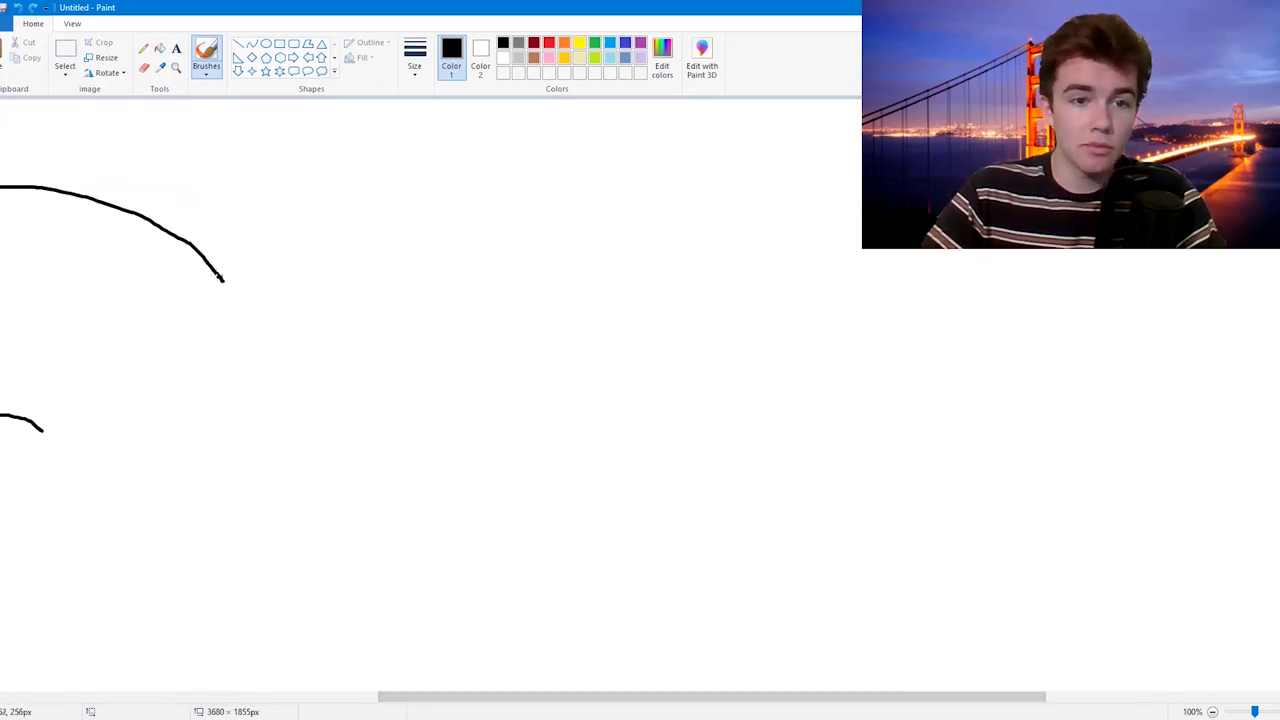
mouse_move(221, 276)
mouse_down()
mouse_move(312, 241)
mouse_move(305, 251)
mouse_move(373, 259)
mouse_move(540, 241)
mouse_move(534, 262)
mouse_move(659, 304)
mouse_move(773, 305)
mouse_move(752, 318)
mouse_move(1019, 351)
mouse_move(1076, 407)
mouse_move(1065, 447)
mouse_move(971, 480)
mouse_up()
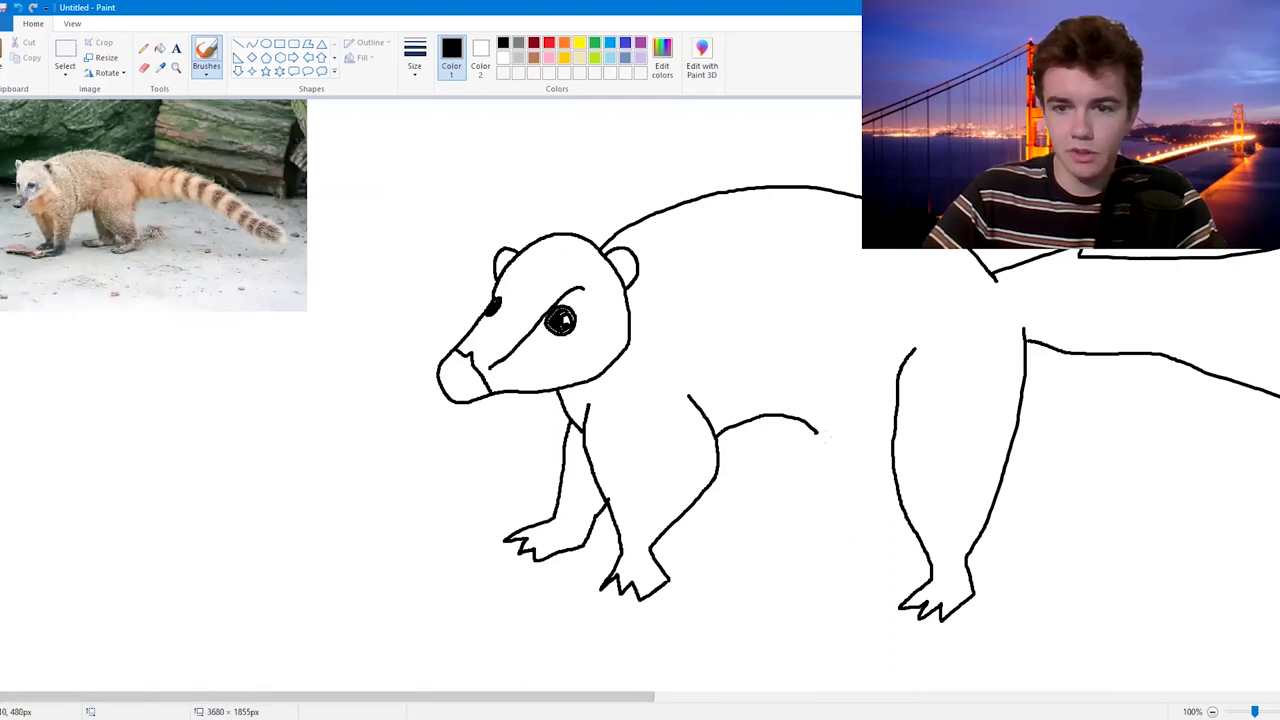
mouse_move(818, 432)
mouse_down()
mouse_move(880, 450)
mouse_move(904, 535)
mouse_move(850, 574)
mouse_move(912, 570)
mouse_up()
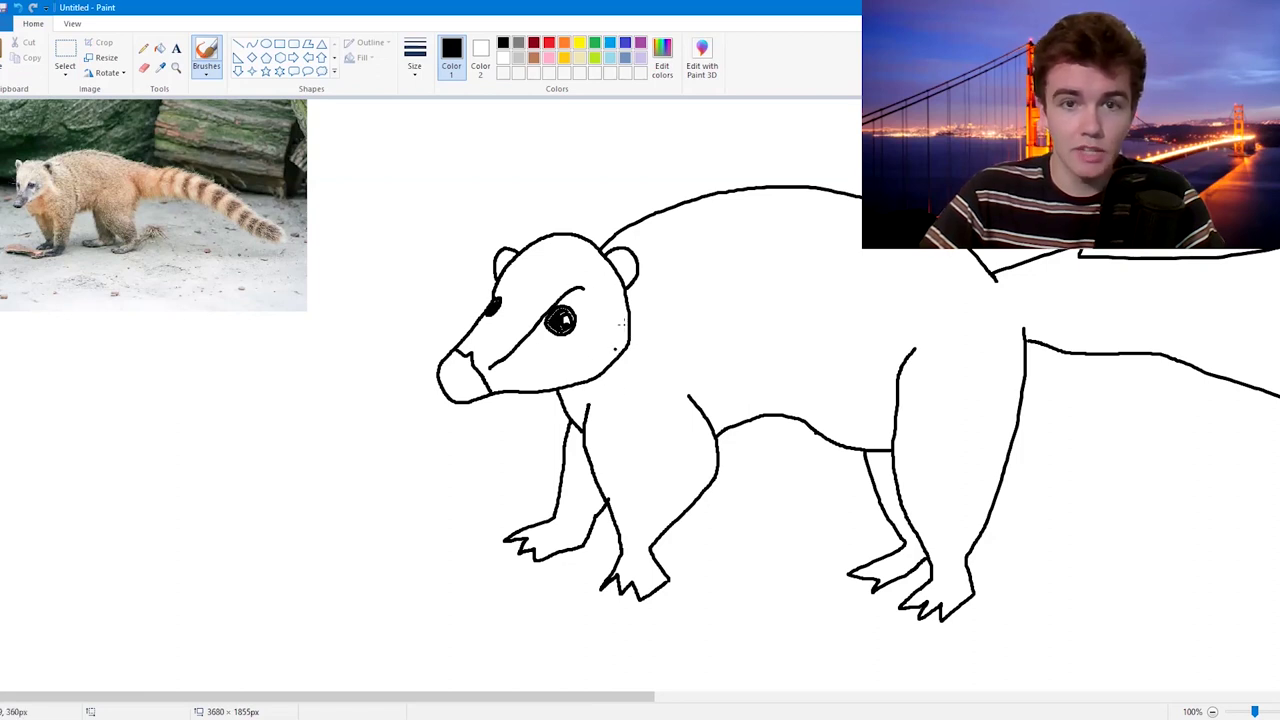
Step: Draw eight curved orange stripe lines across the tail from its base towards its tip
drag(363, 694, 718, 634)
click(566, 43)
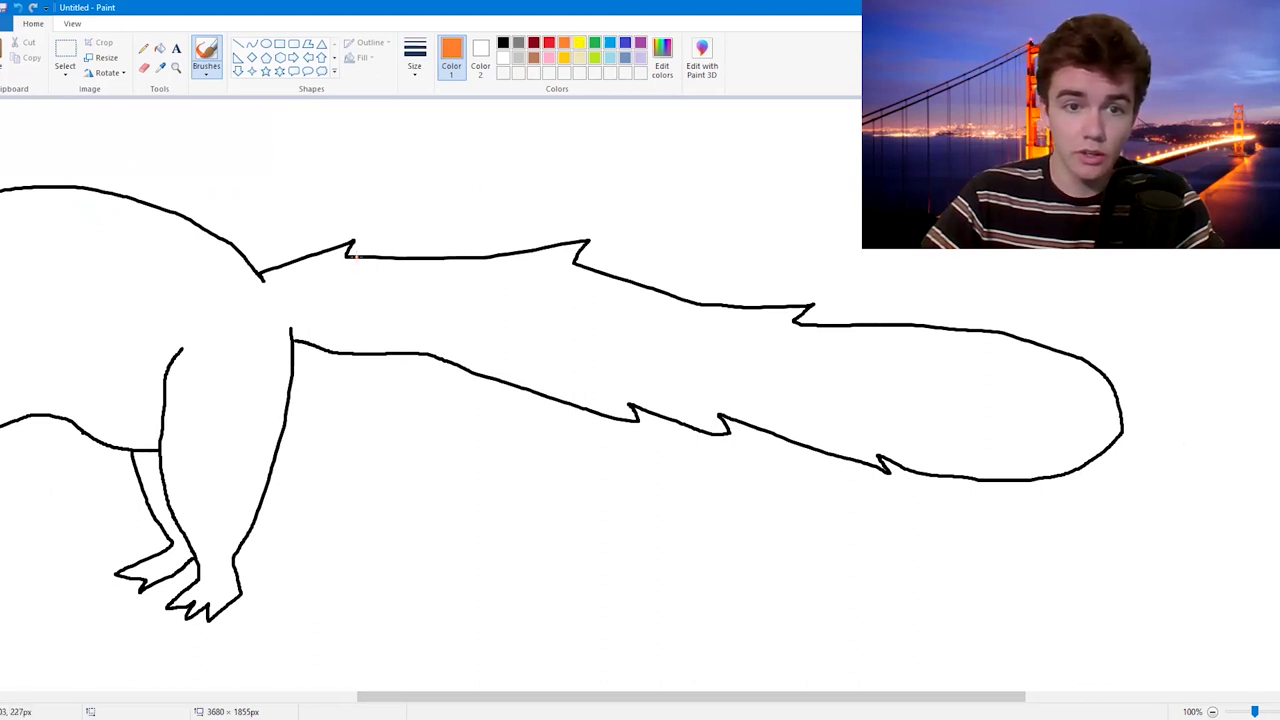
drag(356, 256, 357, 350)
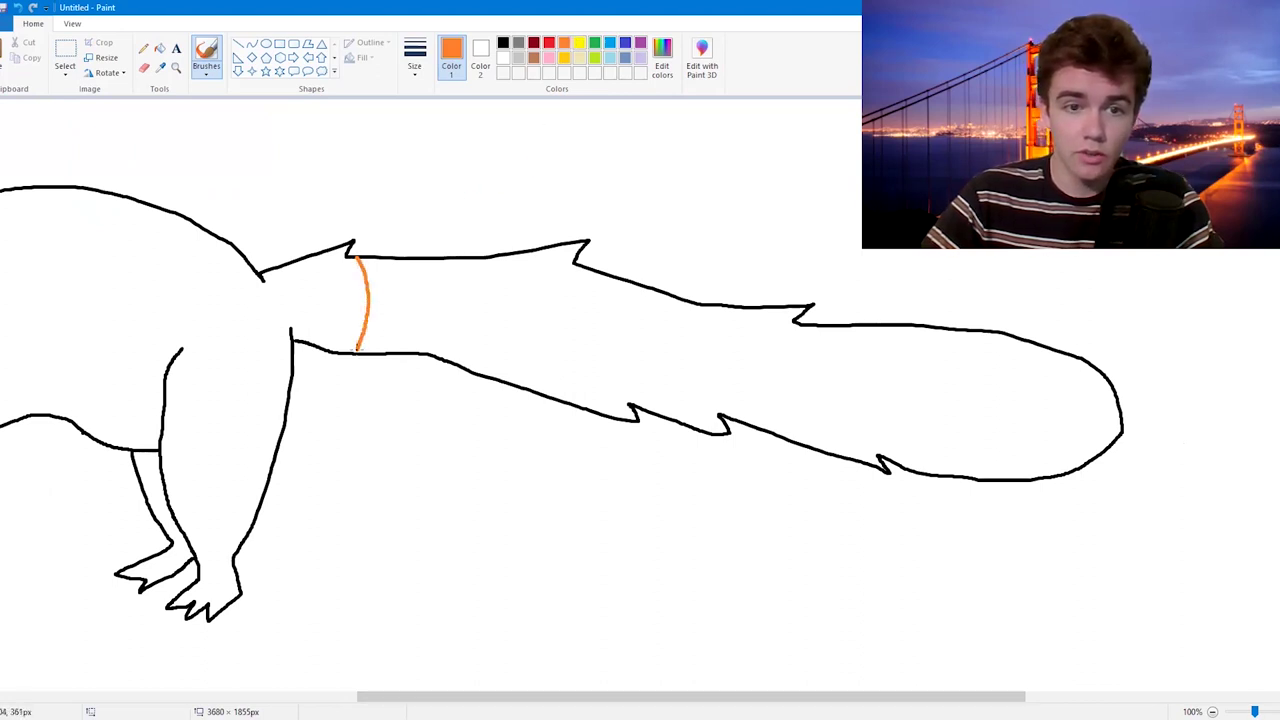
drag(425, 256, 412, 352)
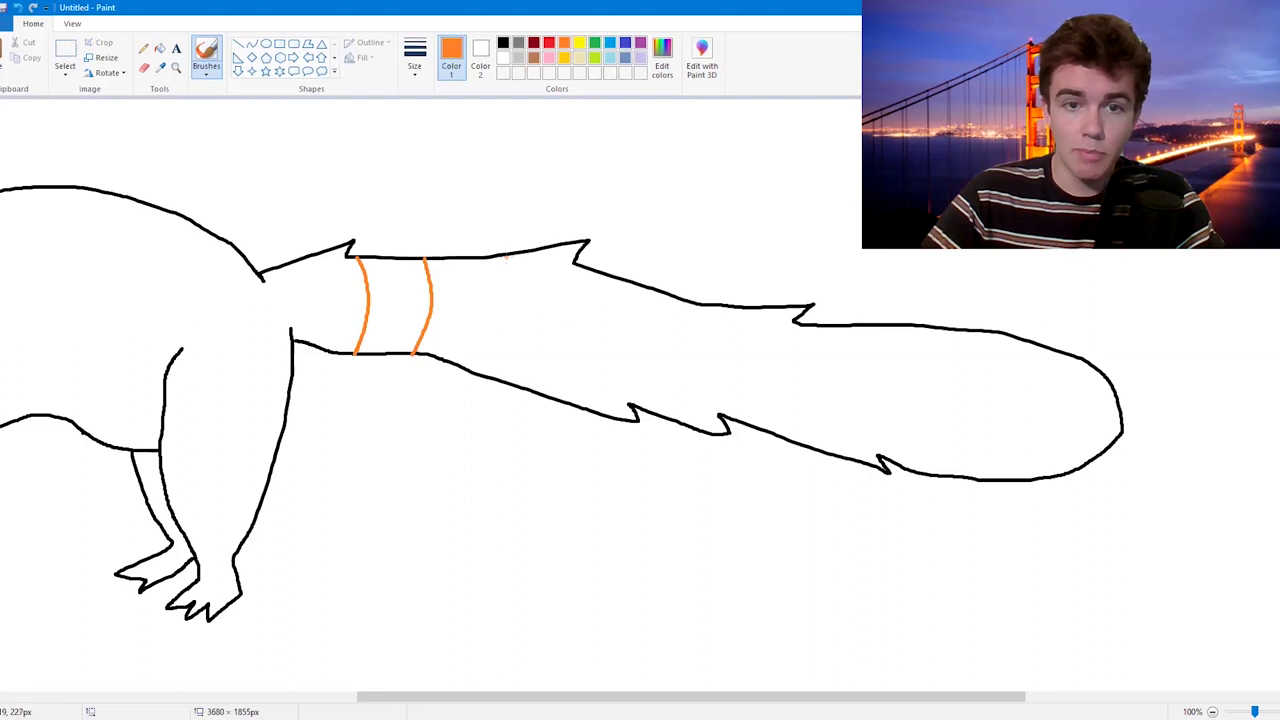
drag(506, 256, 514, 280)
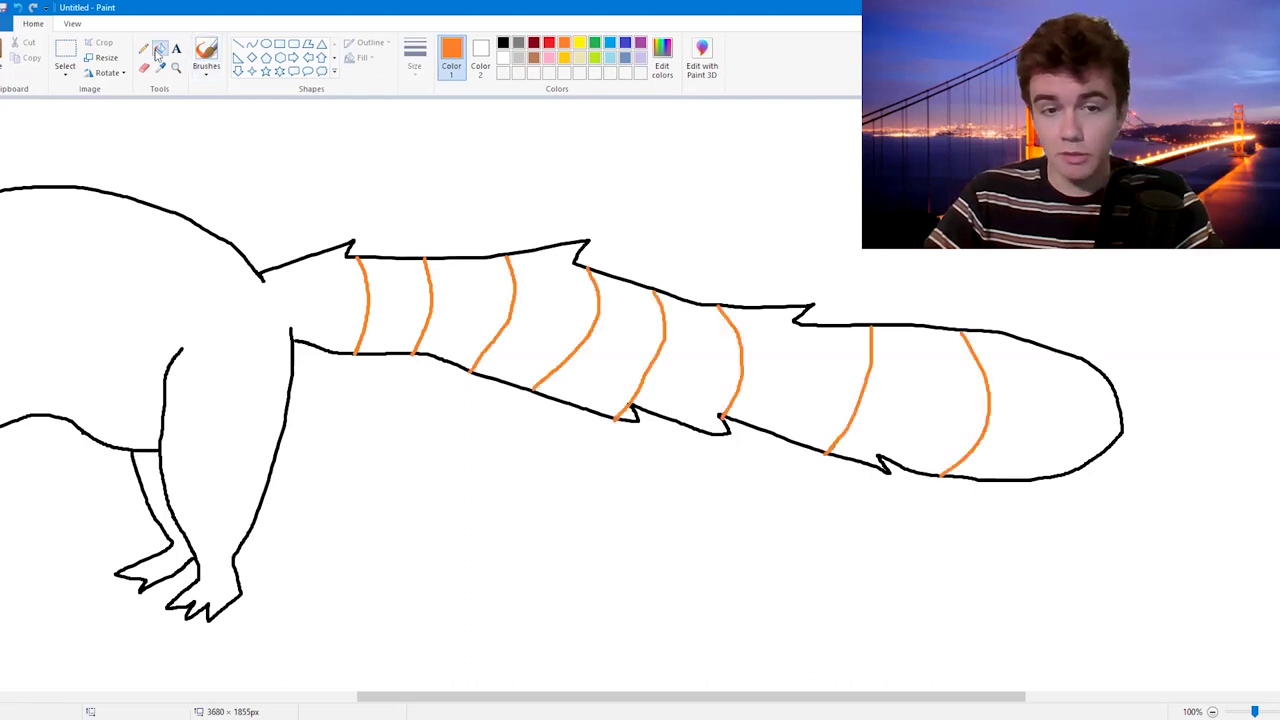
Step: Fill four alternating tail bands with orange, starting with the one nearest the body
click(160, 50)
click(415, 290)
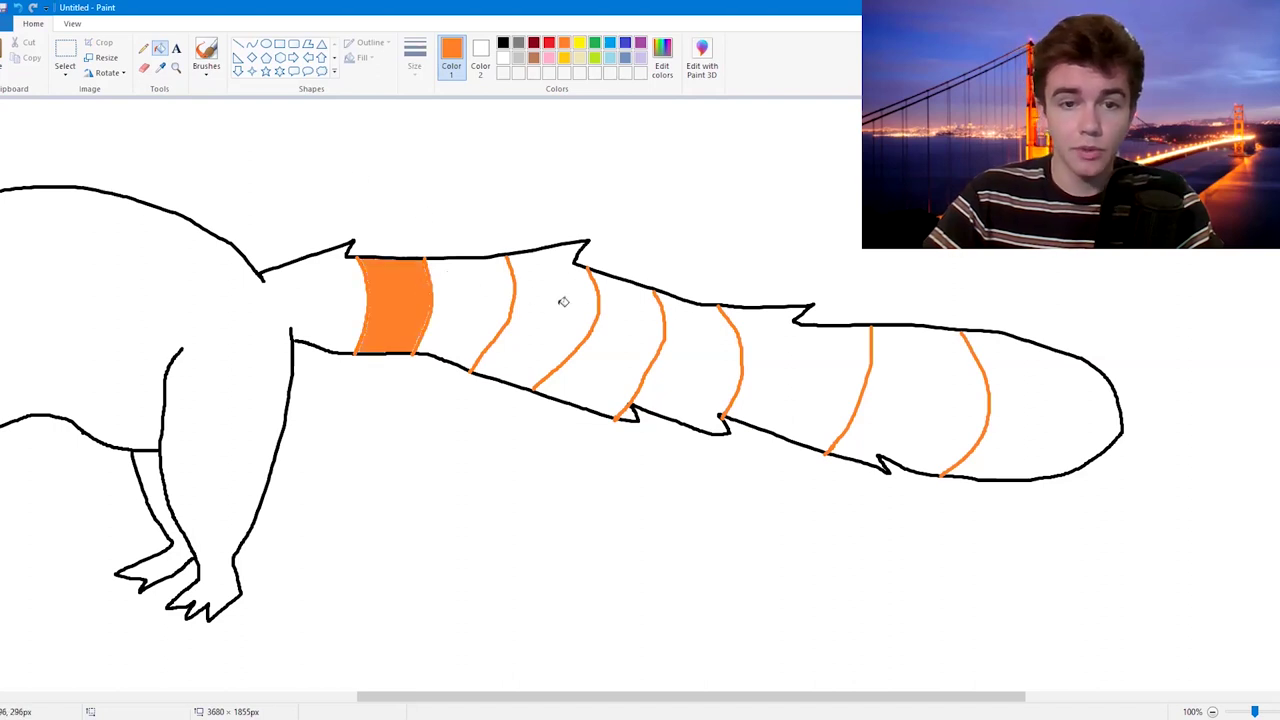
click(563, 301)
click(718, 330)
click(946, 384)
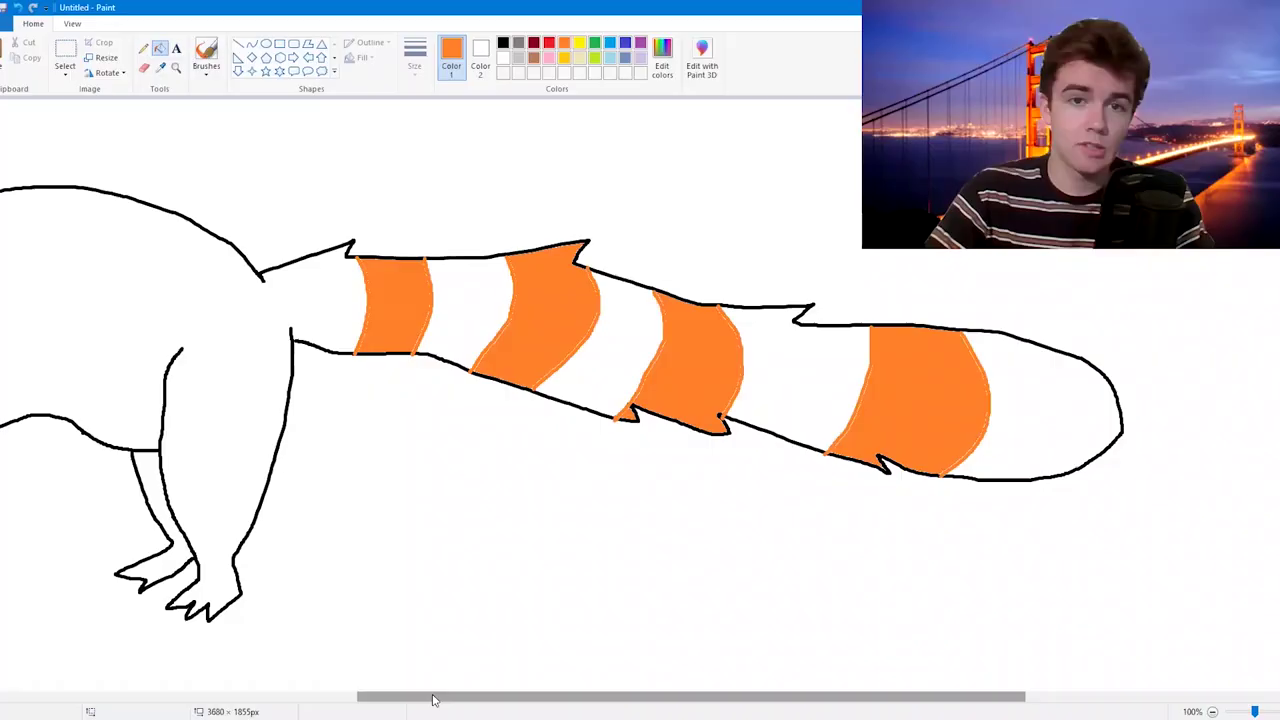
Step: Fill the tail tip and the three white bands between the orange stripes with light yellow
drag(433, 700, 419, 700)
click(579, 58)
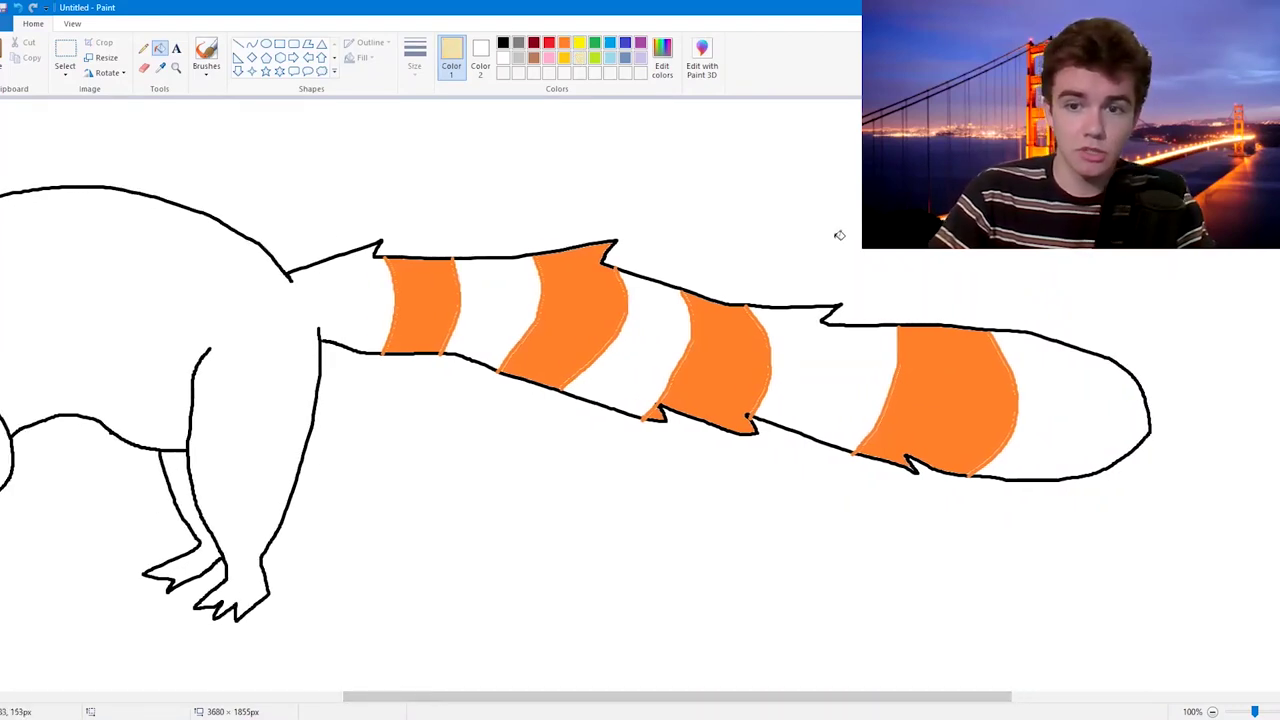
click(1070, 400)
click(839, 358)
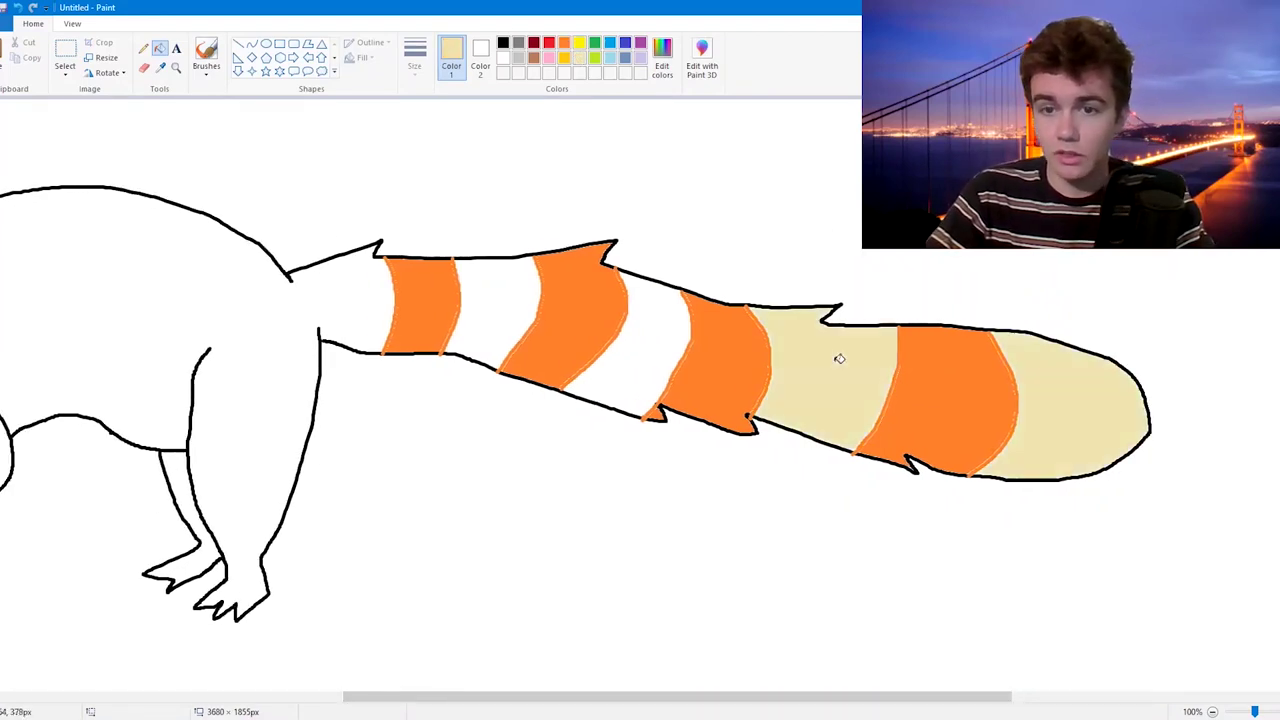
click(664, 325)
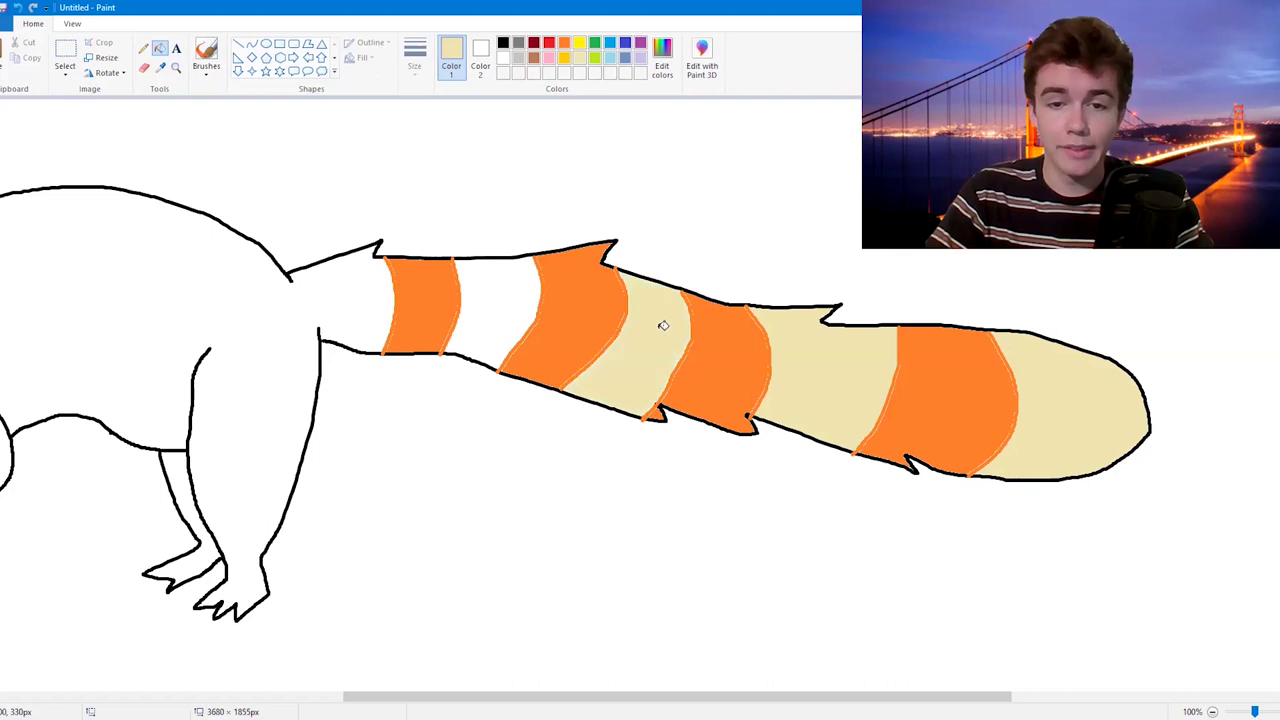
click(530, 292)
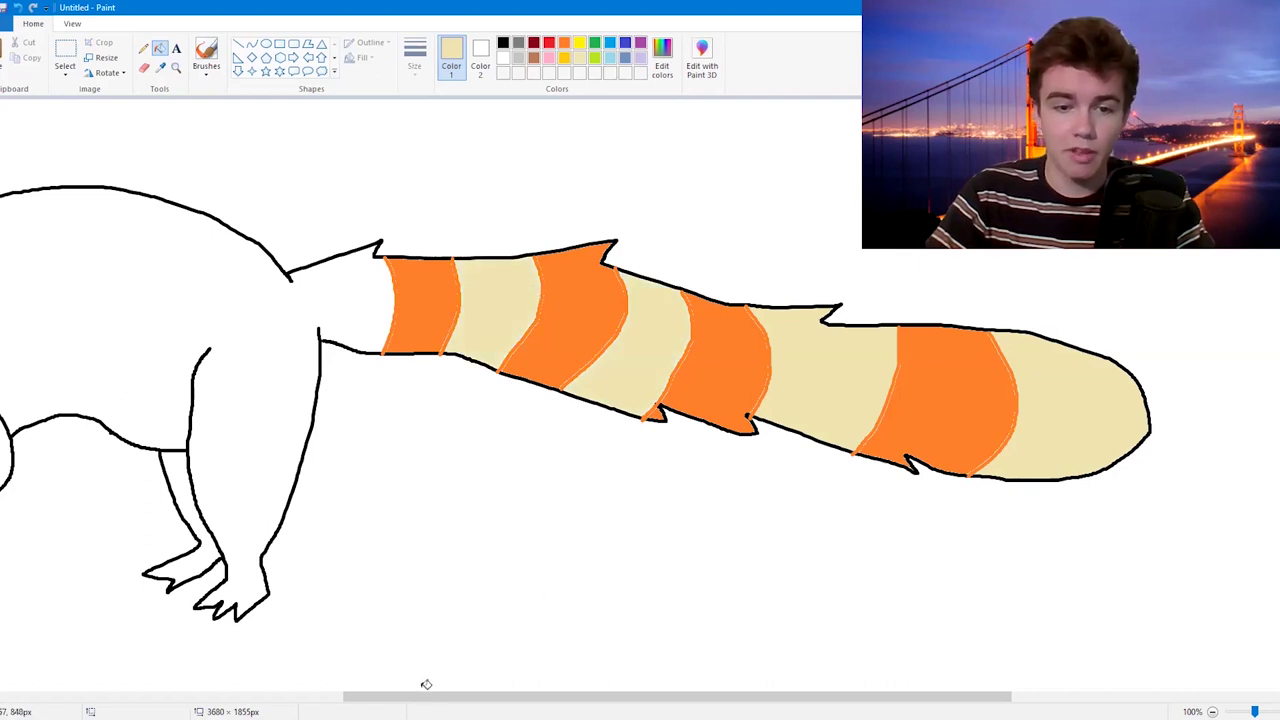
Step: Fill the coati's body, tail base and all four legs with light yellow, leaving the head white
drag(429, 697, 309, 696)
click(512, 472)
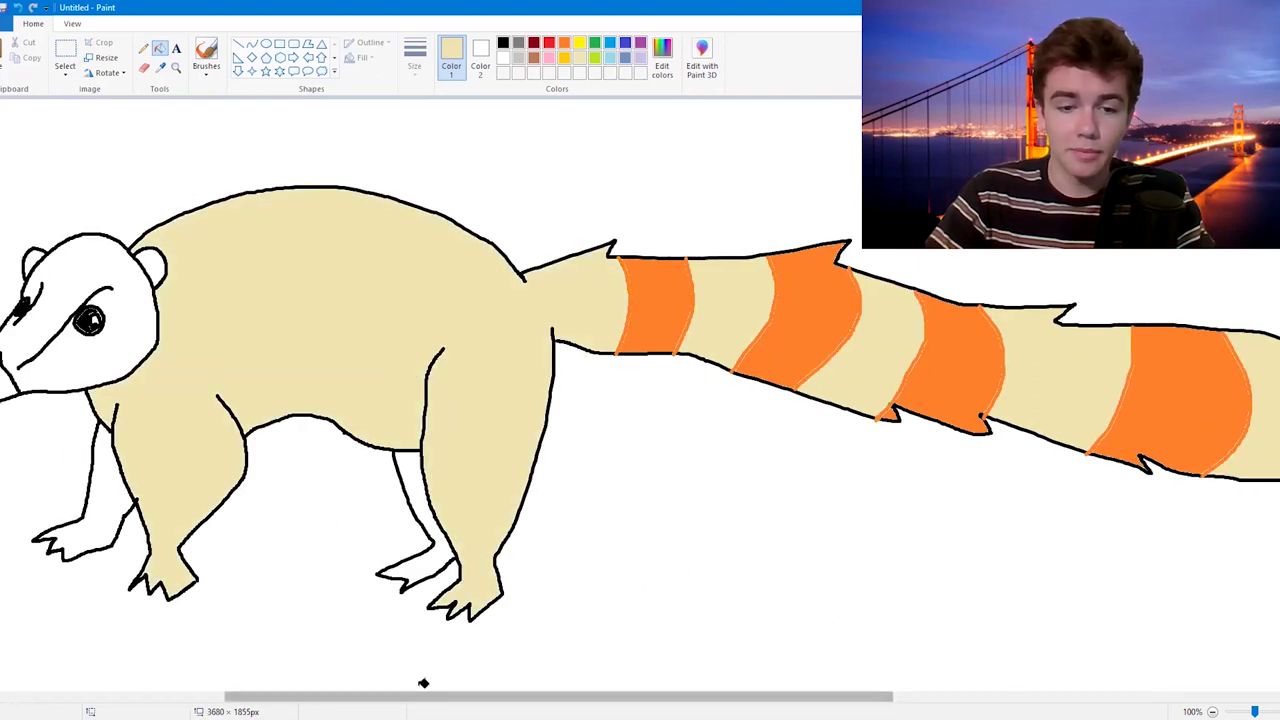
drag(420, 697, 355, 667)
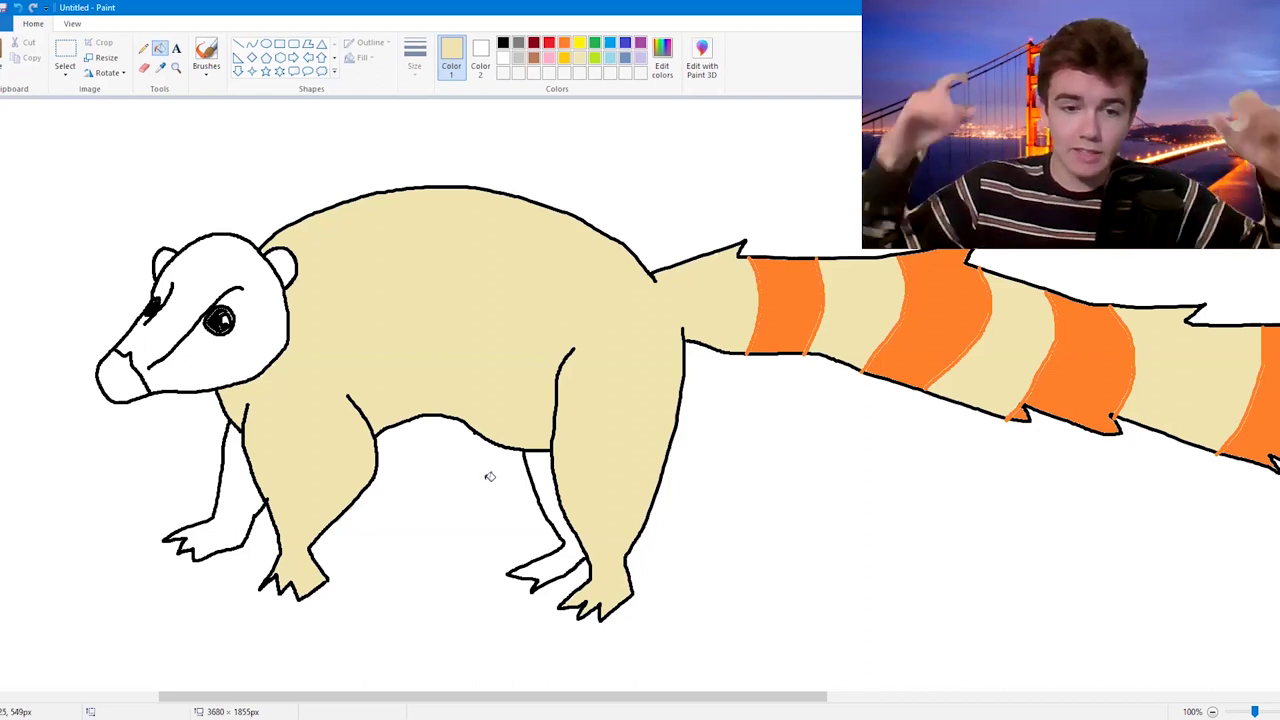
click(547, 487)
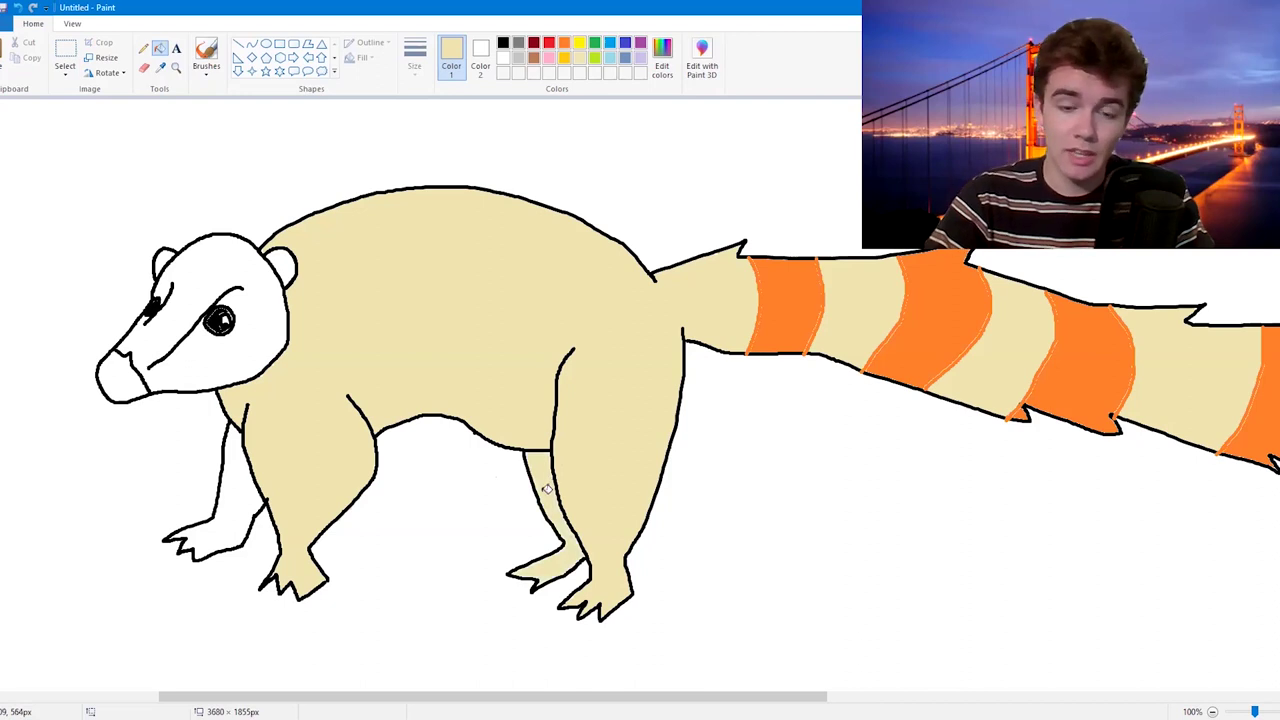
click(256, 506)
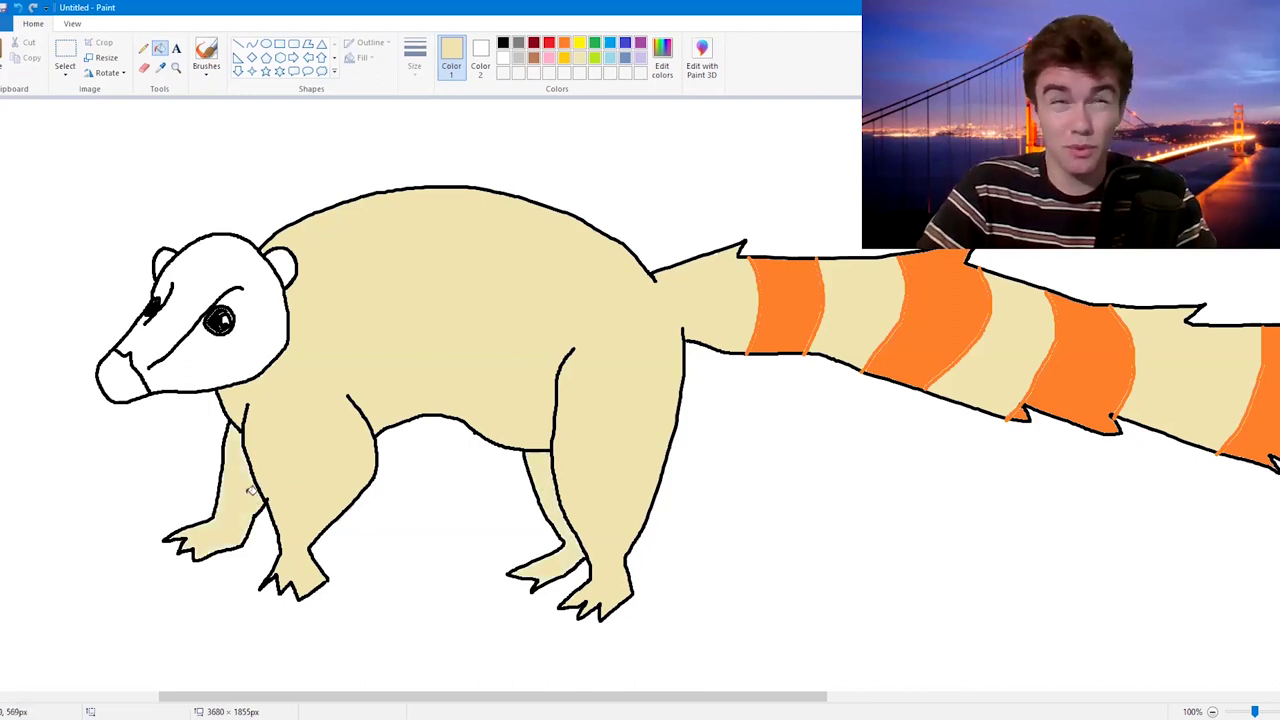
Step: Brush an orange outline for a chest patch below the coati's head and fill the patch with orange
click(564, 42)
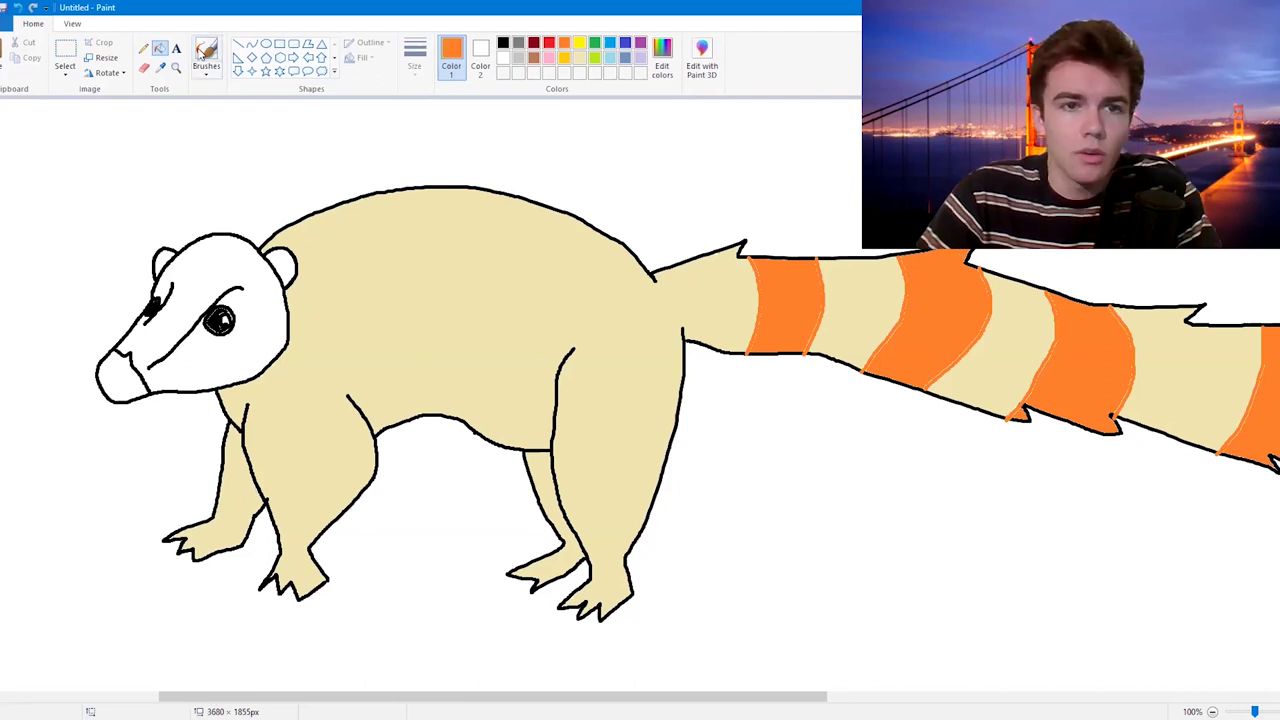
click(206, 55)
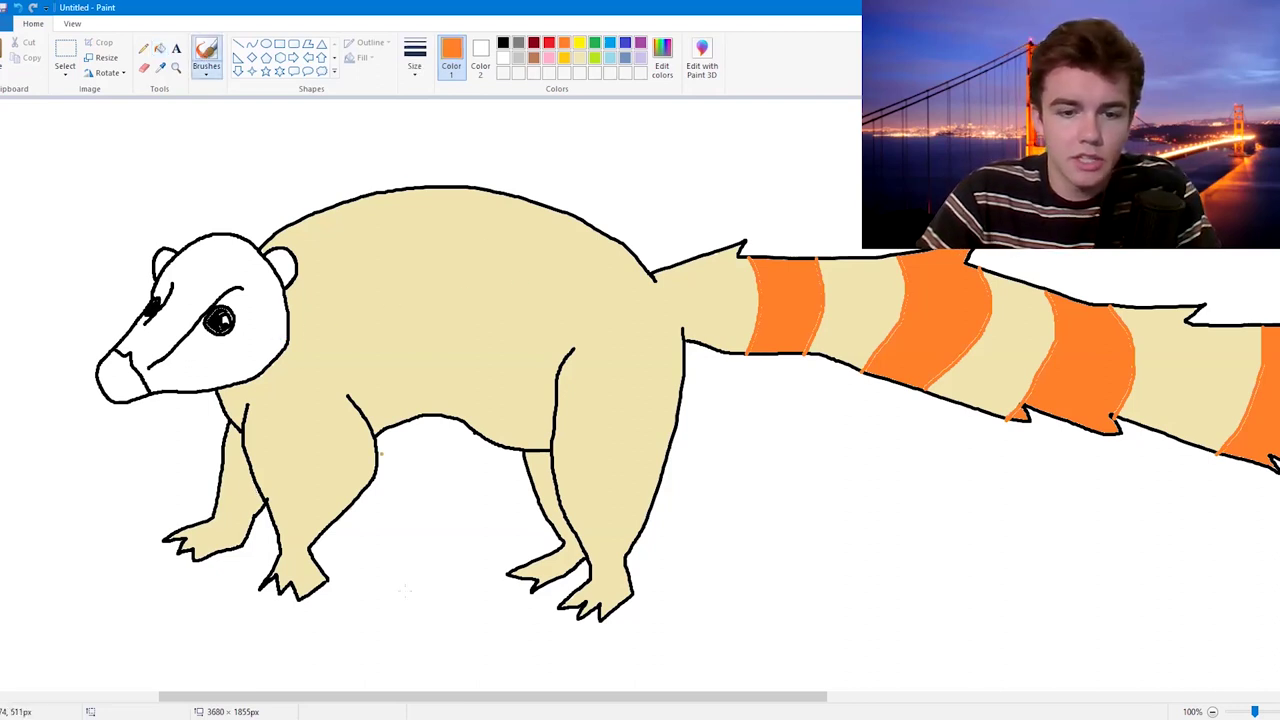
drag(351, 700, 112, 666)
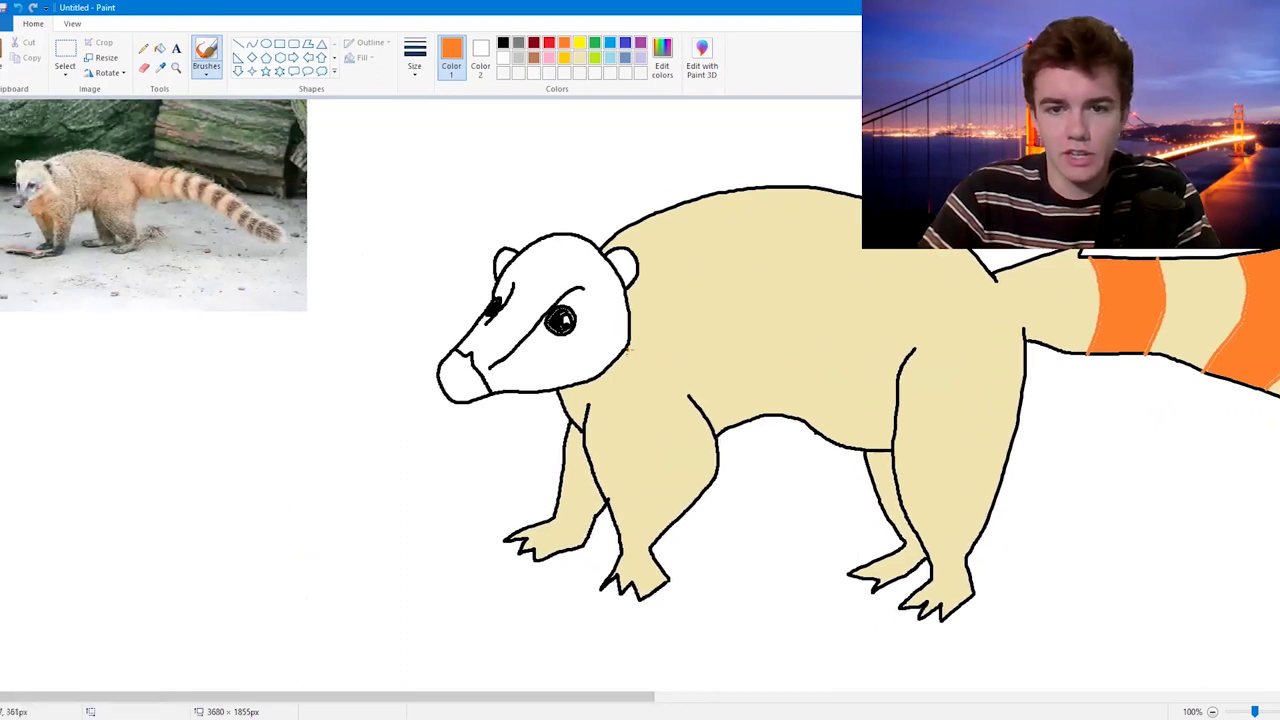
mouse_move(628, 348)
mouse_down()
mouse_move(664, 410)
mouse_move(614, 464)
mouse_up()
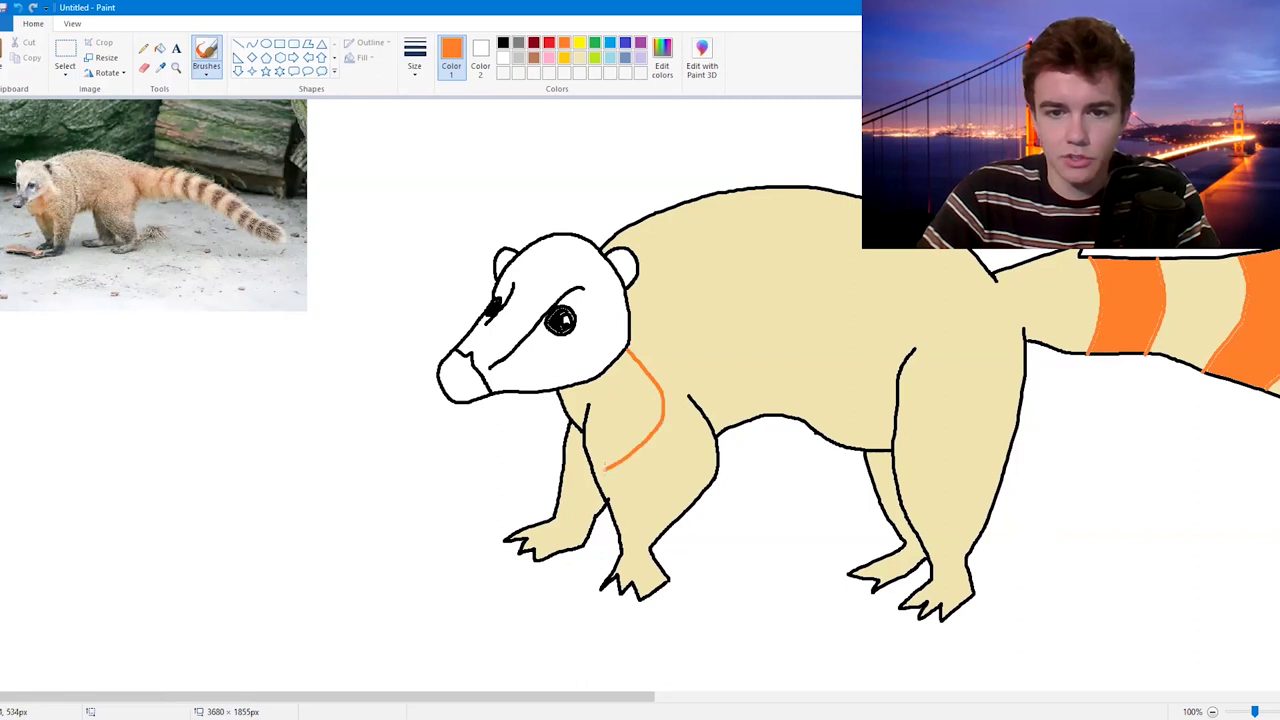
click(160, 48)
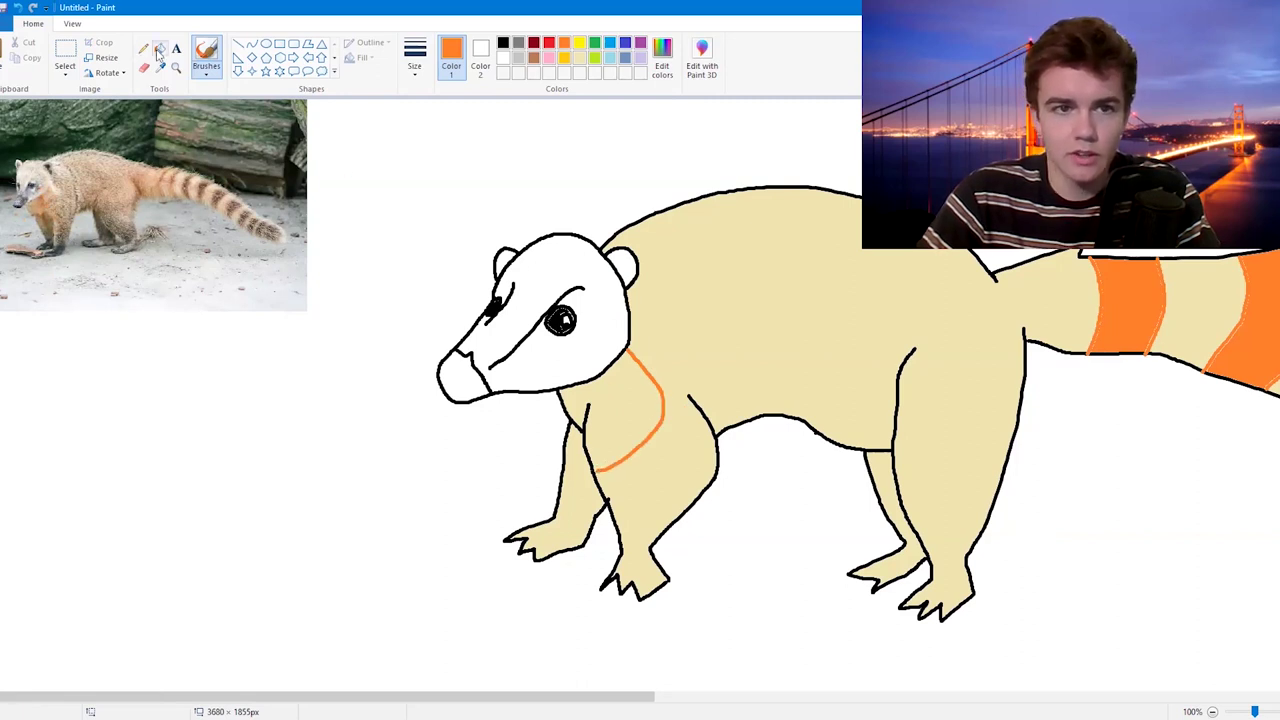
click(628, 384)
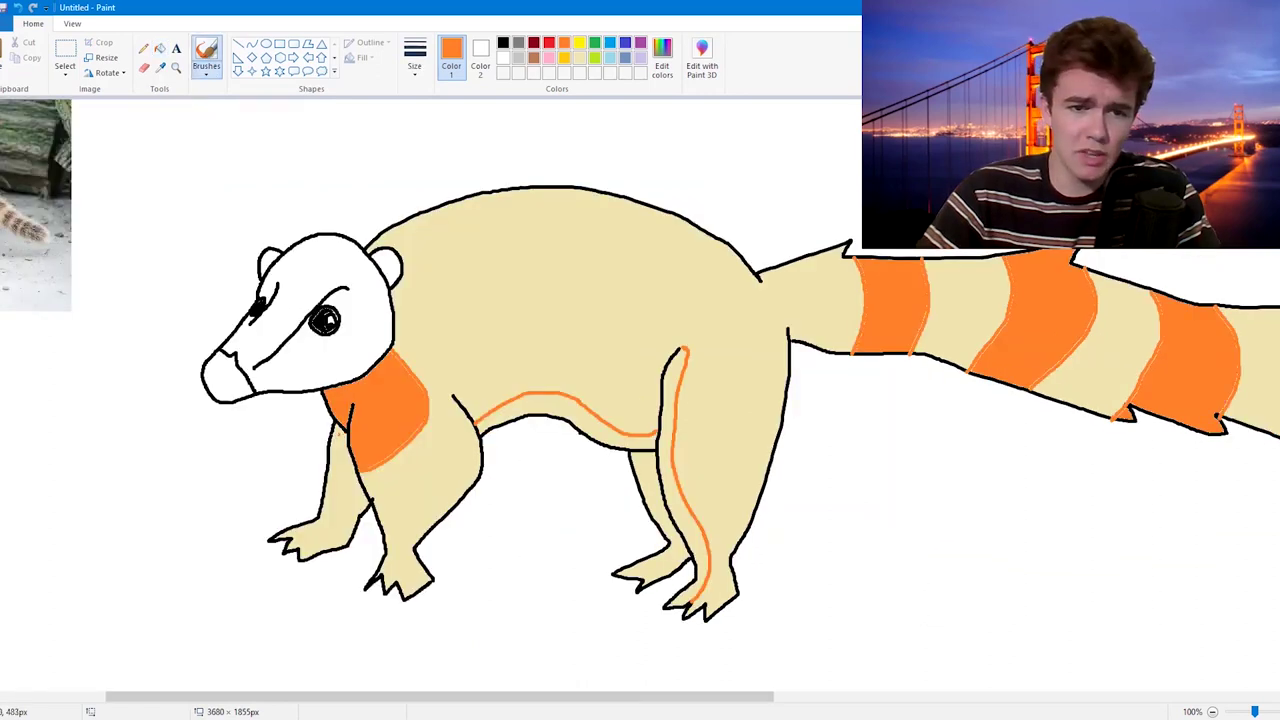
Step: Add orange shading along the belly and down the head-facing edges of all four legs, outlining each strip before filling it
drag(342, 426, 337, 512)
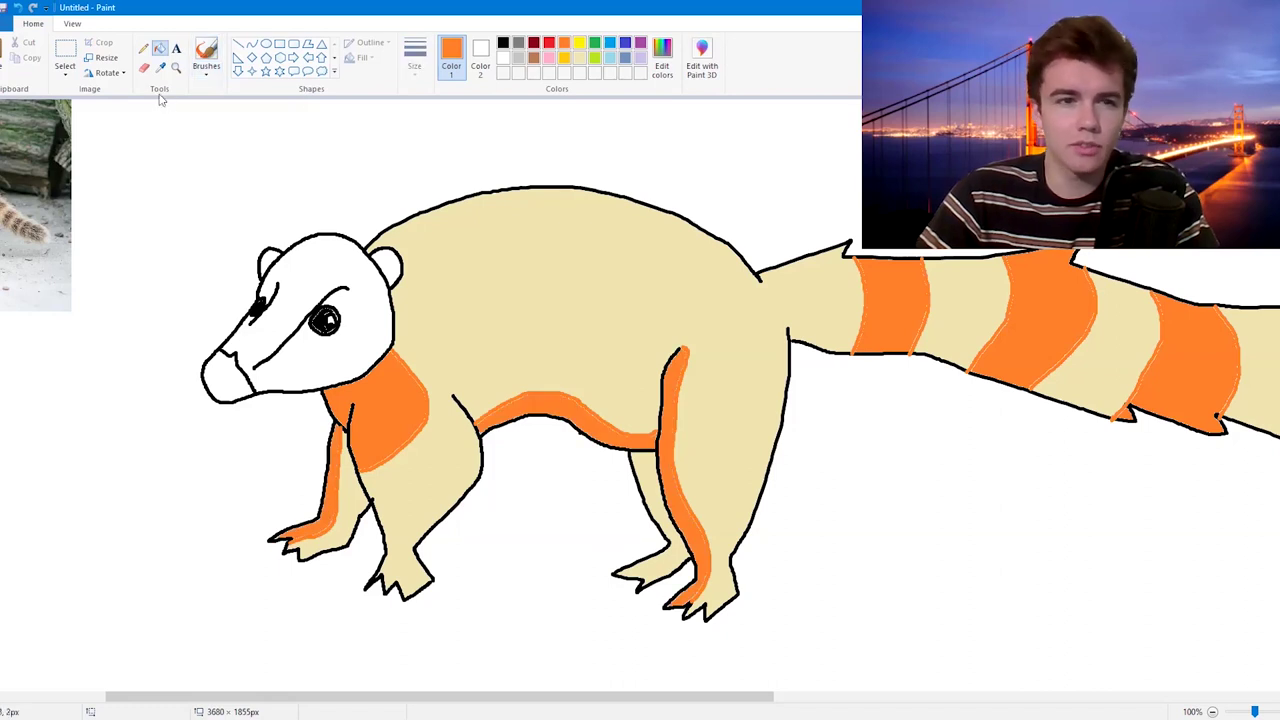
click(209, 50)
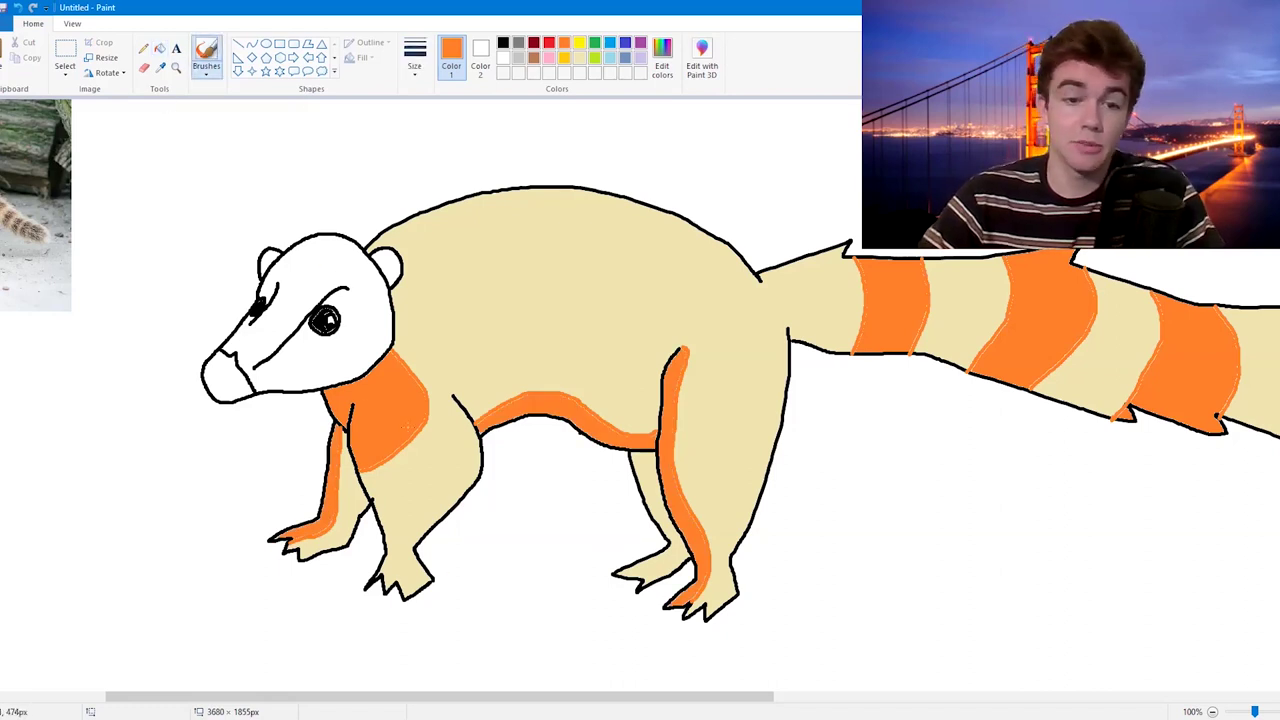
drag(378, 481, 396, 569)
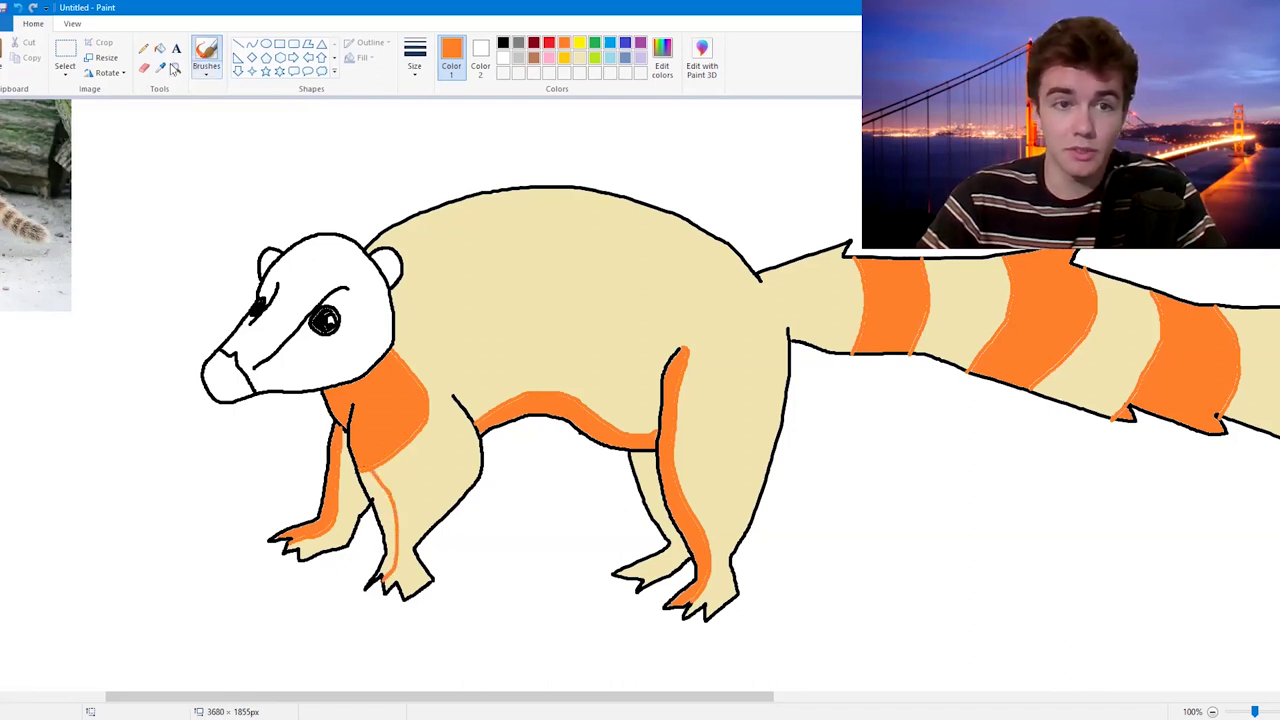
click(160, 48)
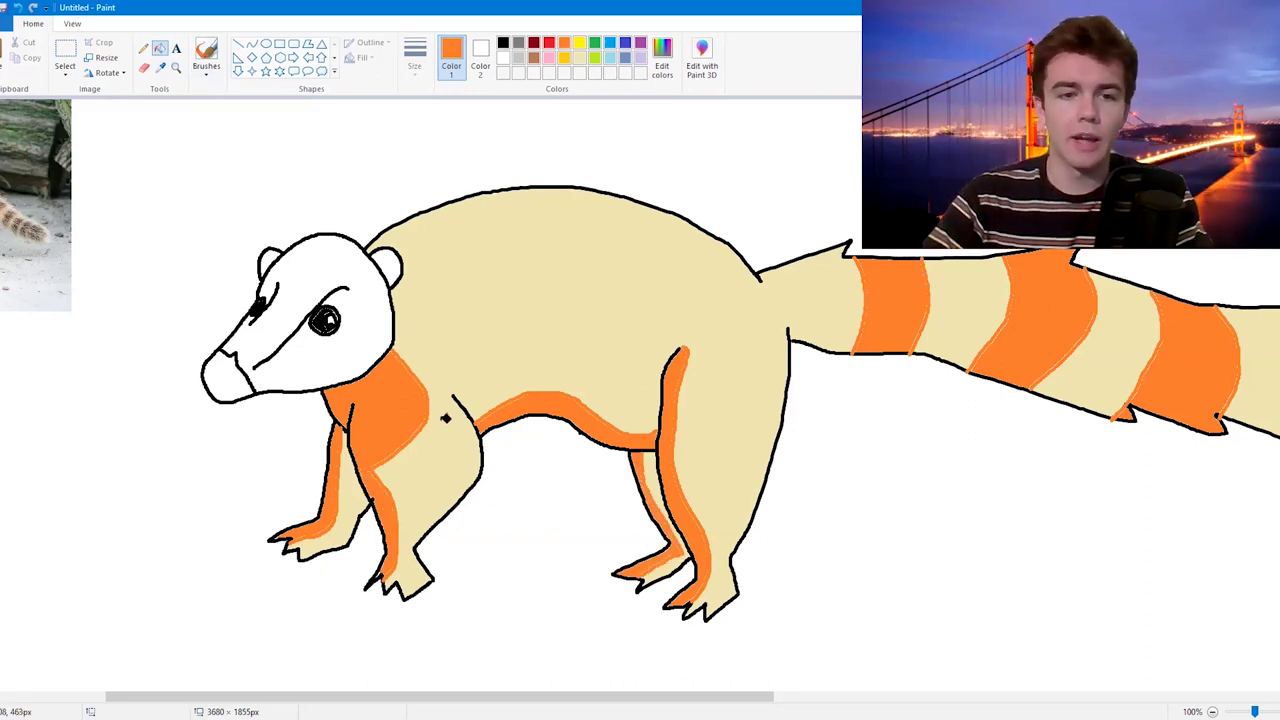
Step: Fill the coati's nose with dark gray and recolor it black
drag(320, 697, 200, 580)
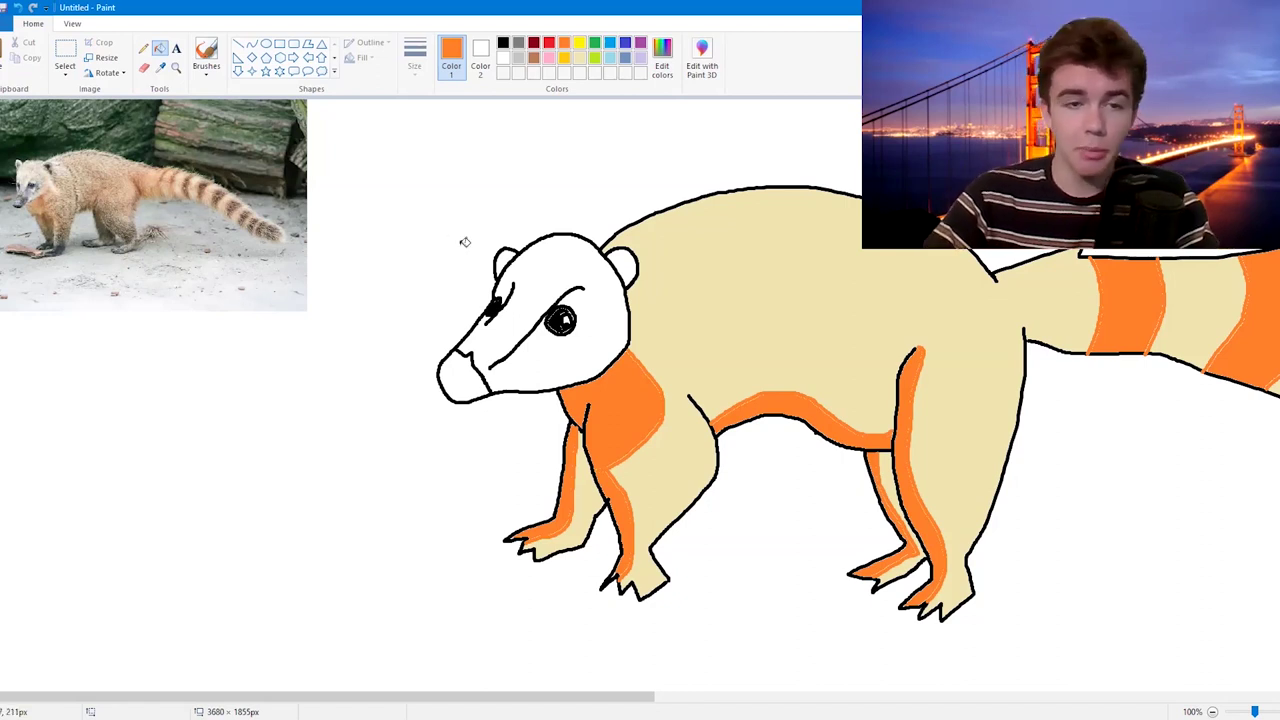
click(518, 43)
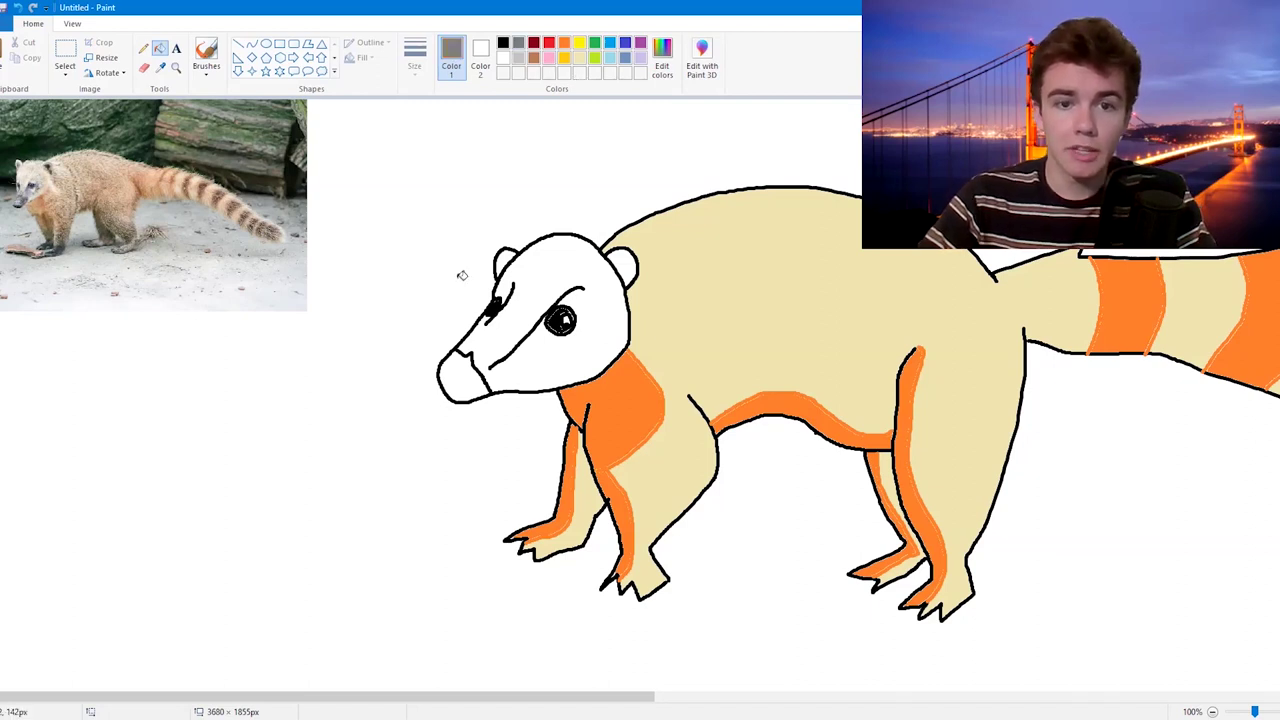
click(470, 384)
click(502, 42)
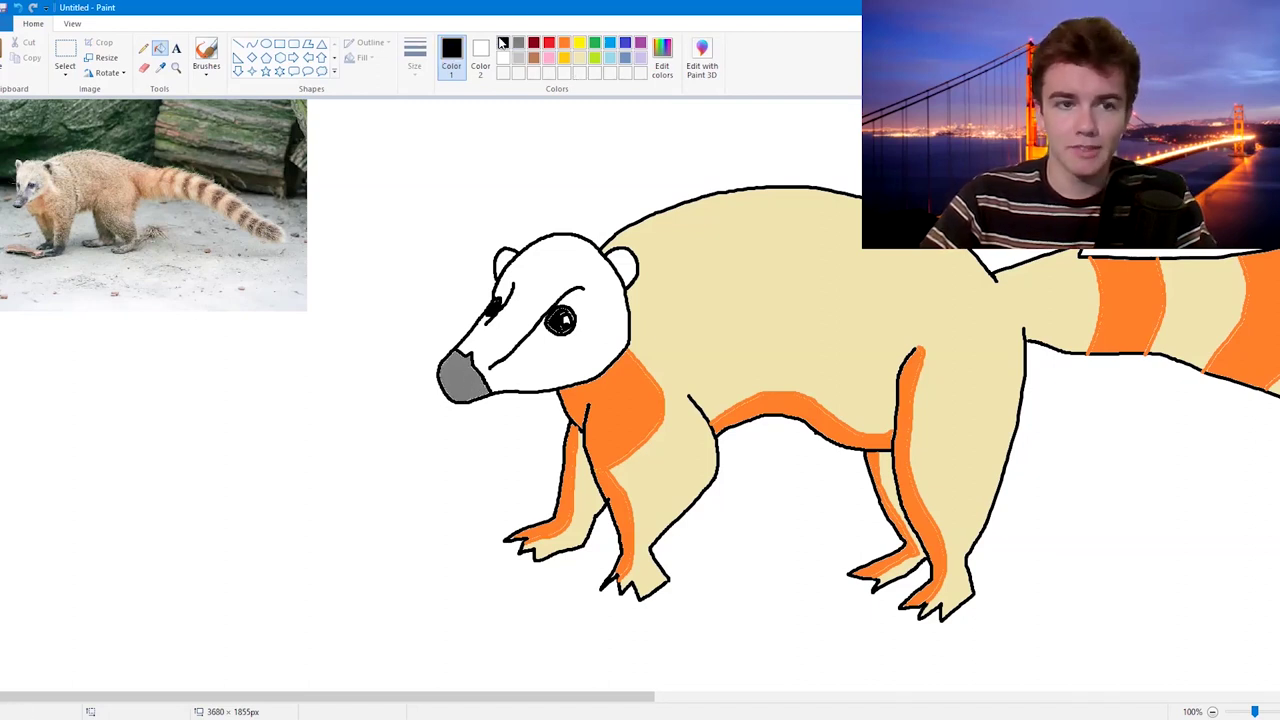
click(472, 380)
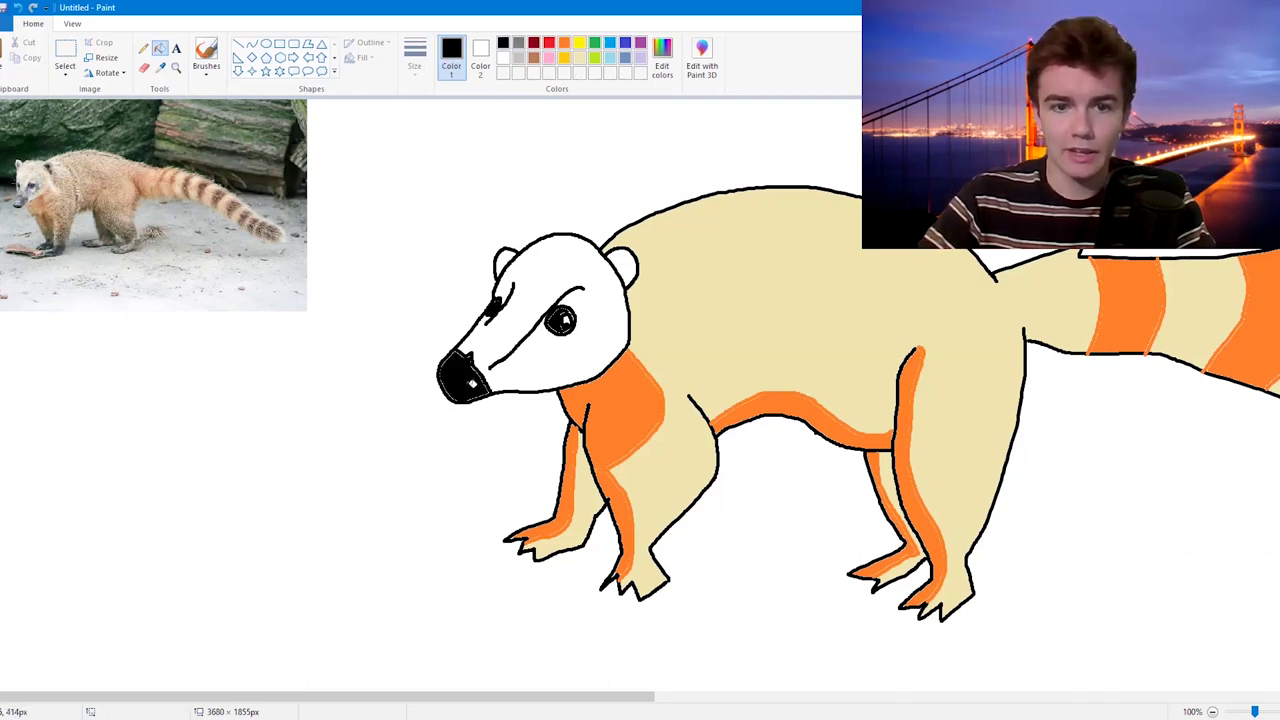
Step: Outline and fill a dark gray muzzle, coloring the patches by the eyes and the ears light gray and the rest of the head light yellow
click(519, 43)
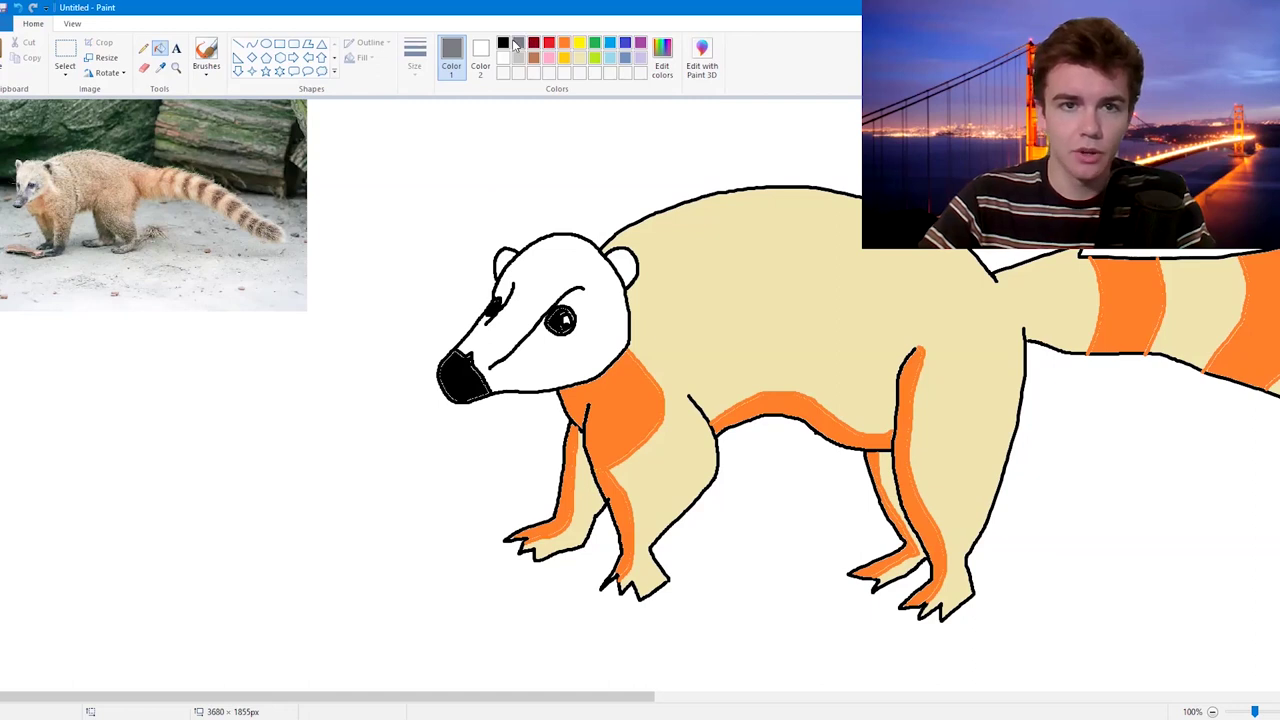
click(206, 55)
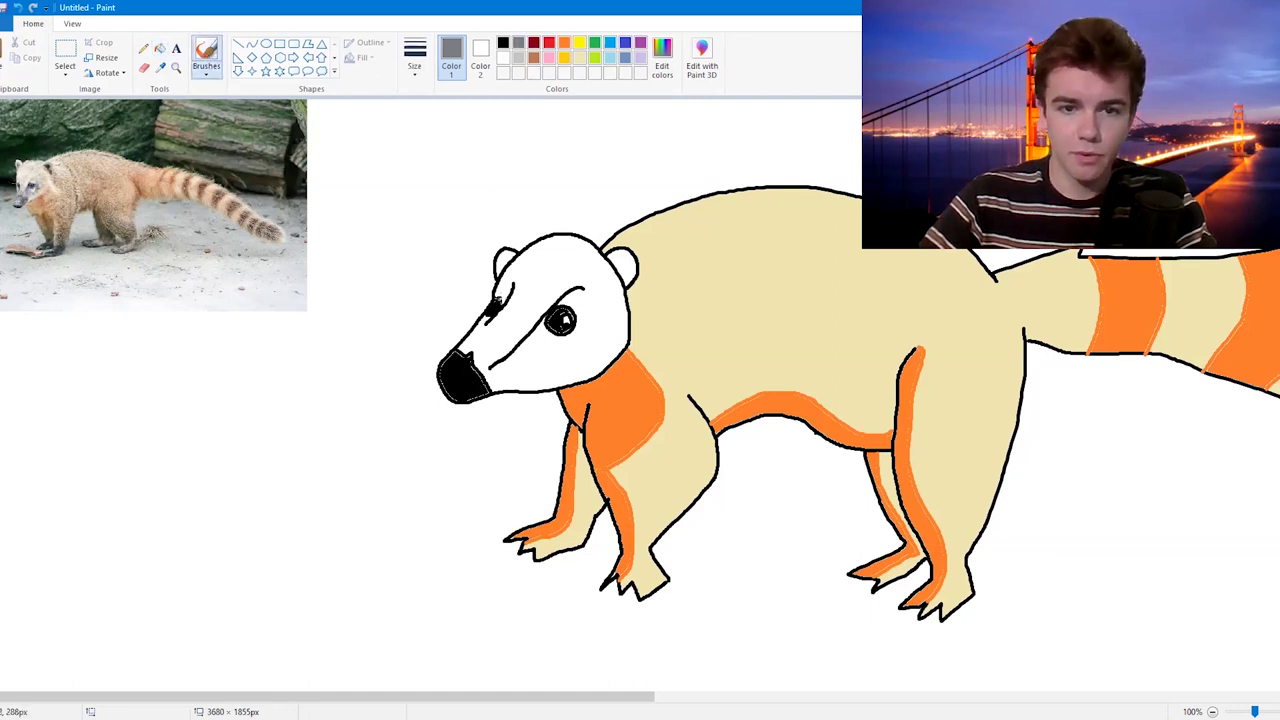
drag(512, 300, 498, 338)
click(160, 48)
click(580, 360)
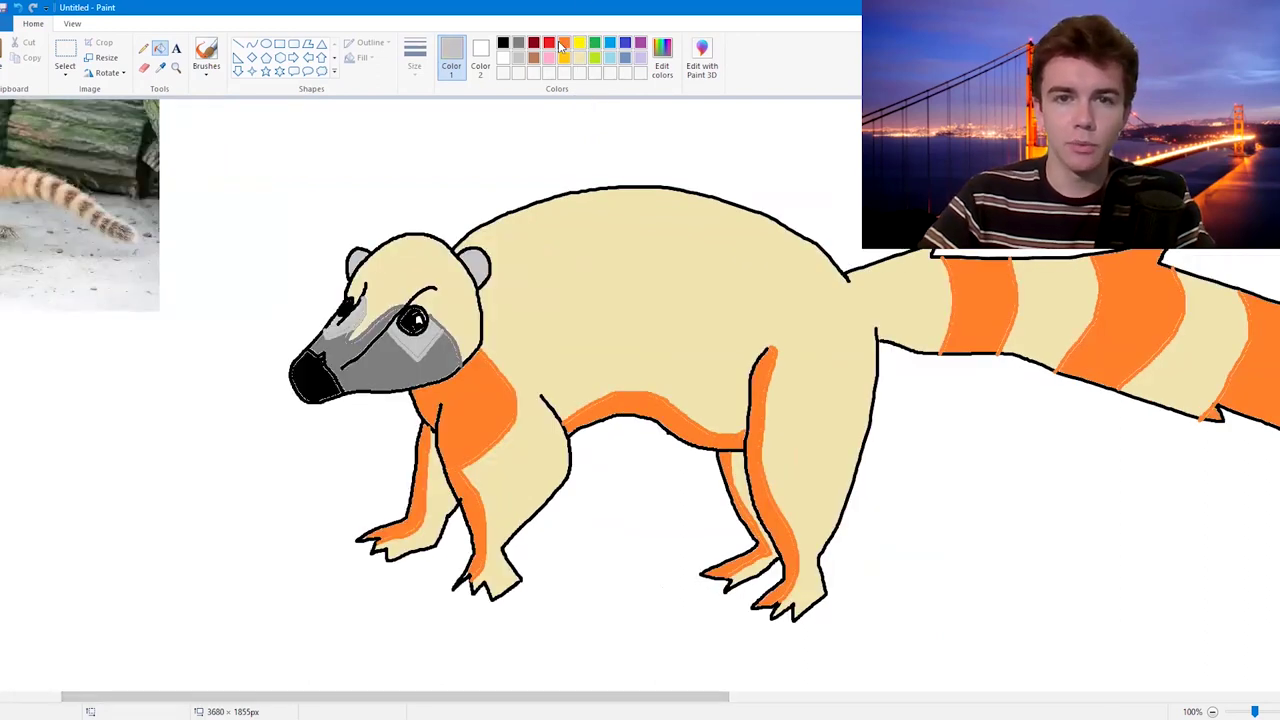
Step: Draw jagged orange fur strokes along the coati's back, from behind the head to the tail base
click(562, 45)
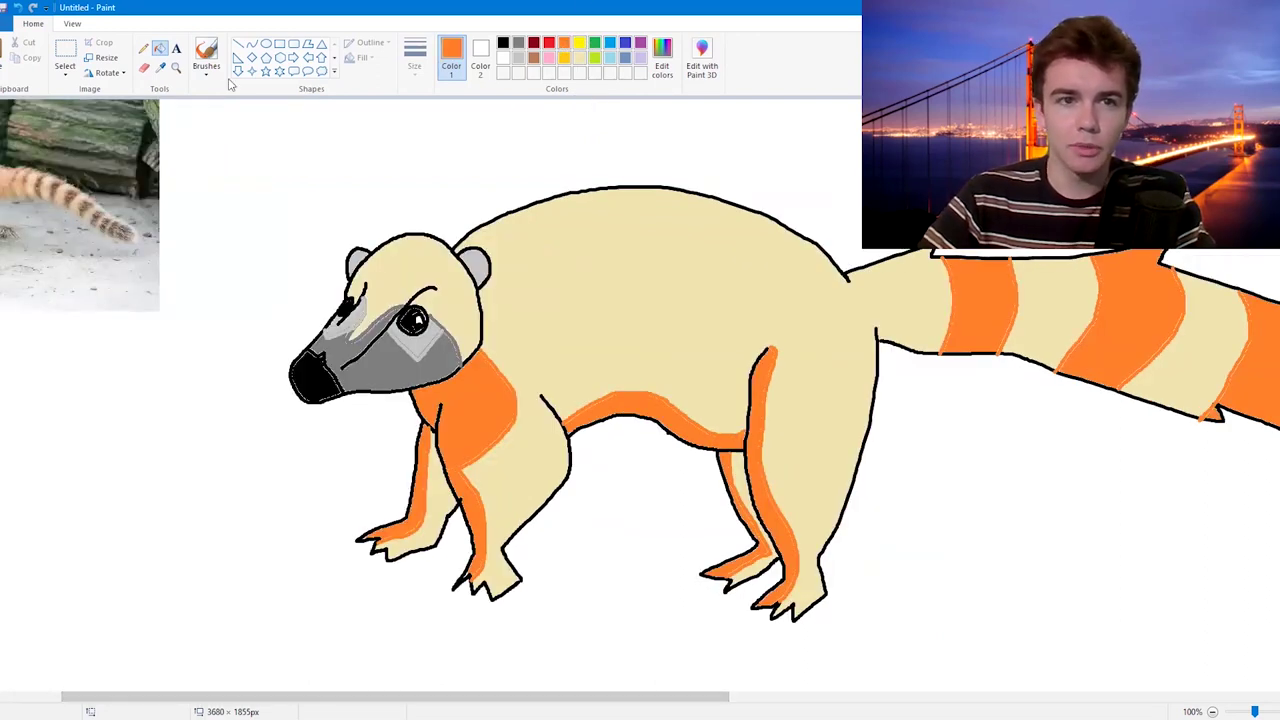
click(205, 48)
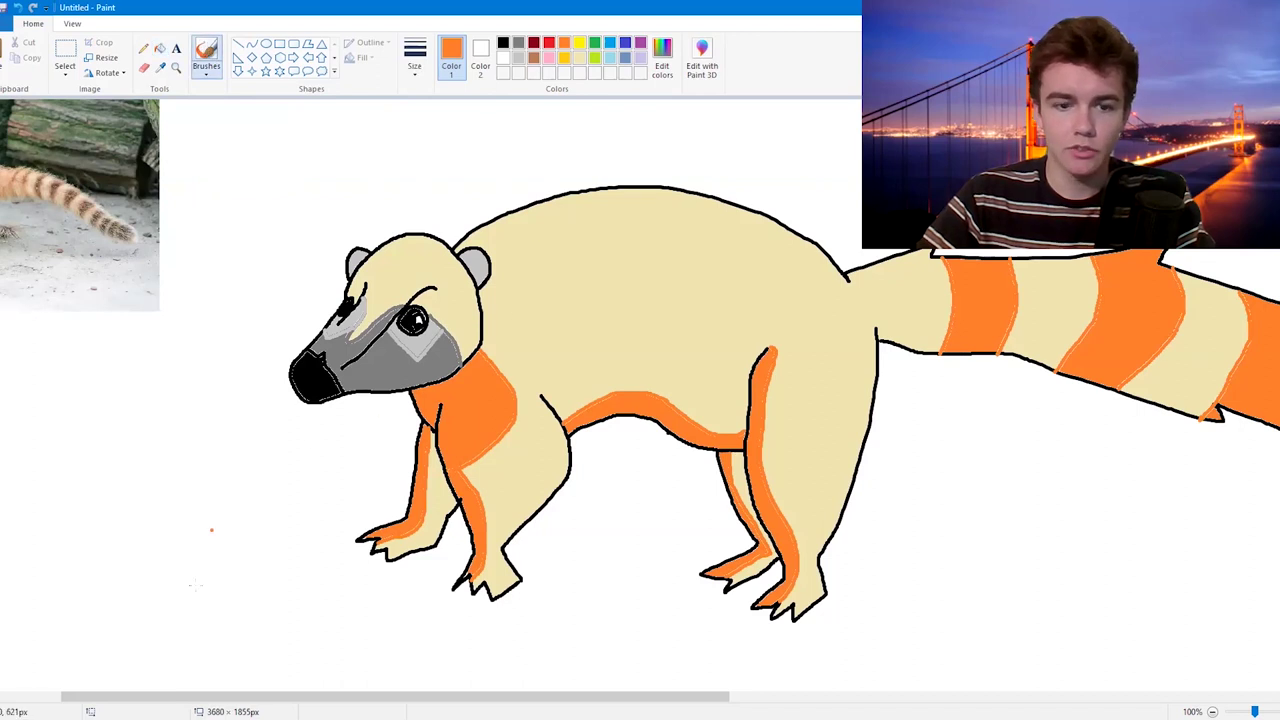
drag(271, 699, 354, 699)
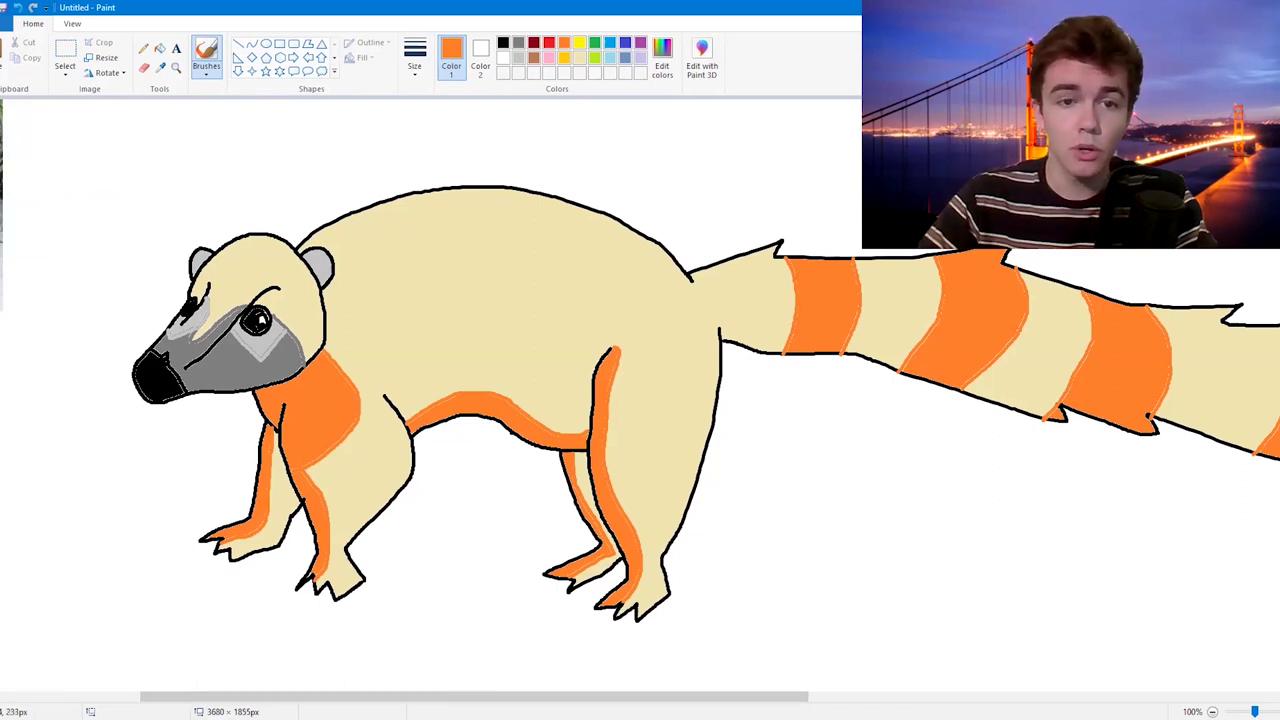
drag(306, 245, 722, 224)
mouse_move(352, 250)
mouse_down()
mouse_move(637, 256)
mouse_move(686, 284)
mouse_up()
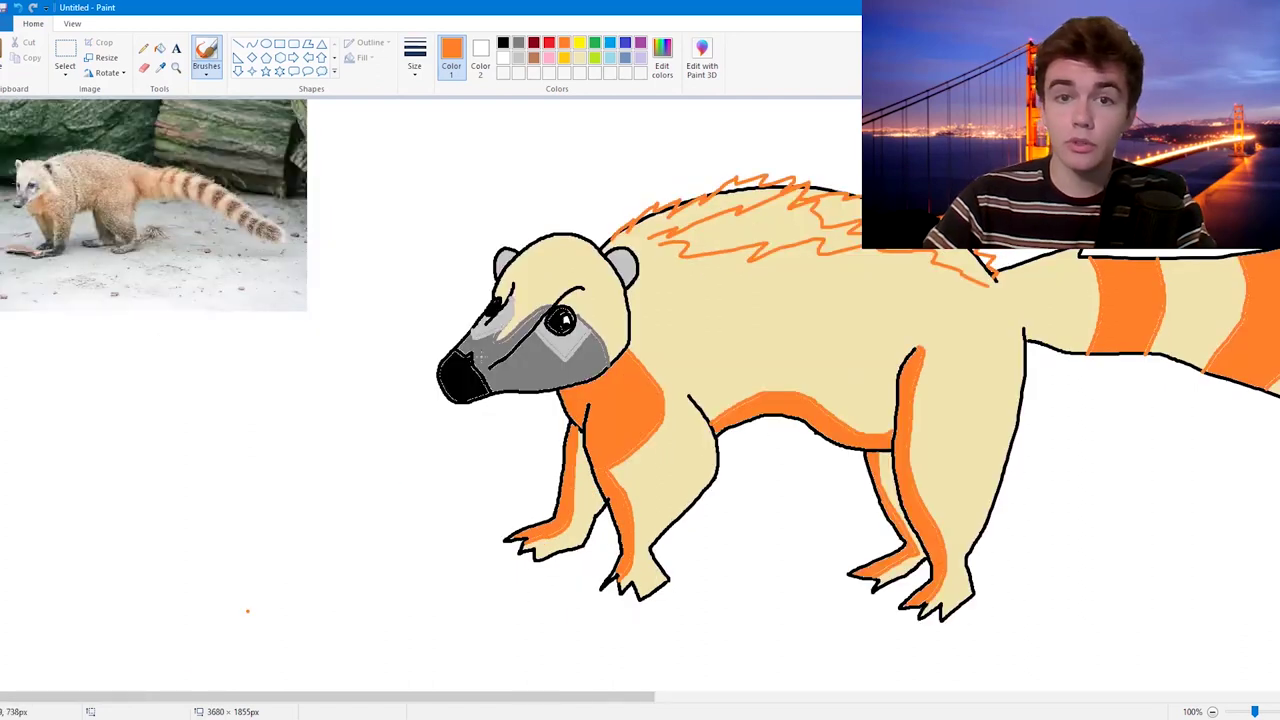
Step: Mark off all four paws with dark gray lines and fill them with dark gray and light gray
click(519, 43)
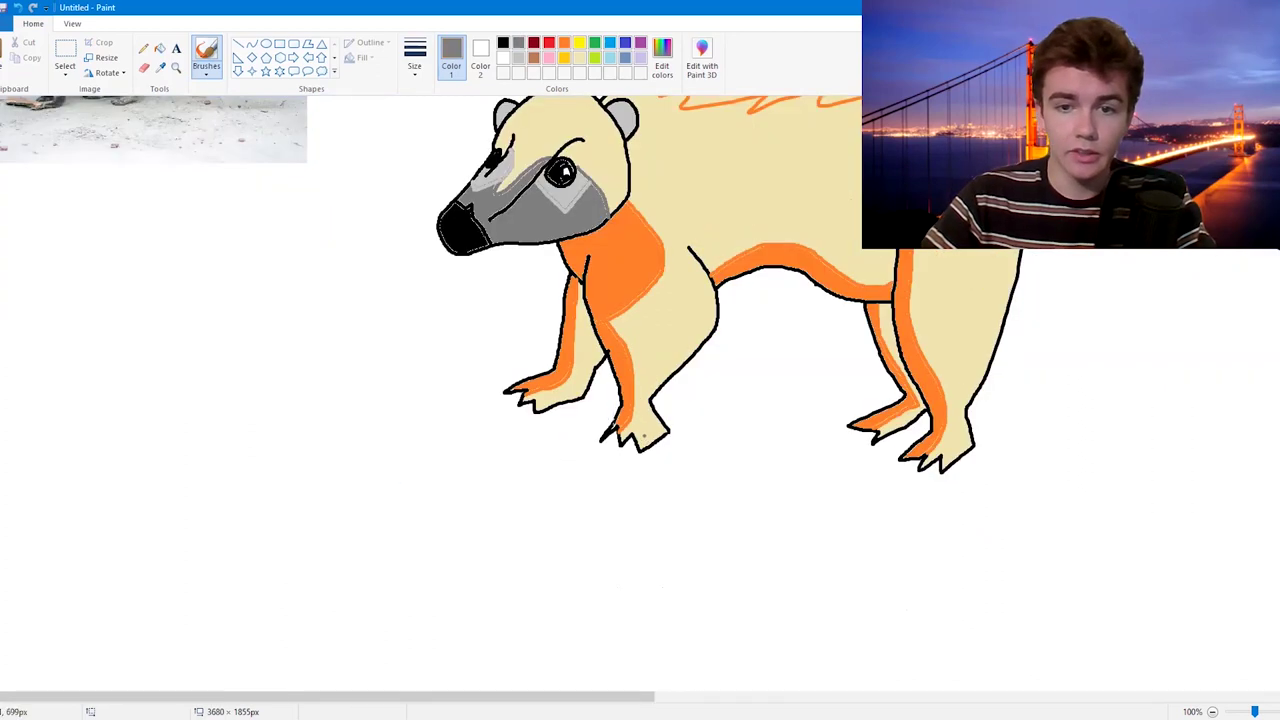
click(940, 435)
drag(361, 700, 484, 665)
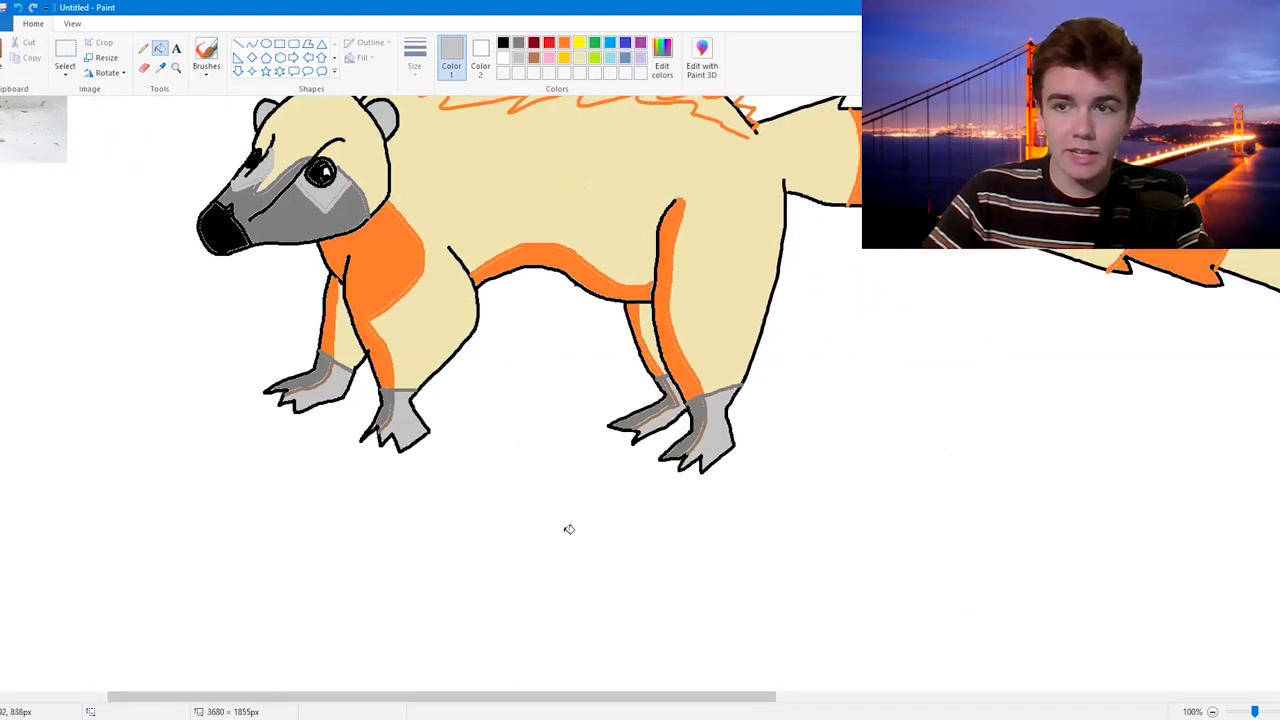
Step: Recolor the four orange tail bands dark gray and trace an orange line along each band's edge nearest the tail tip
scroll(578, 435, up, 3)
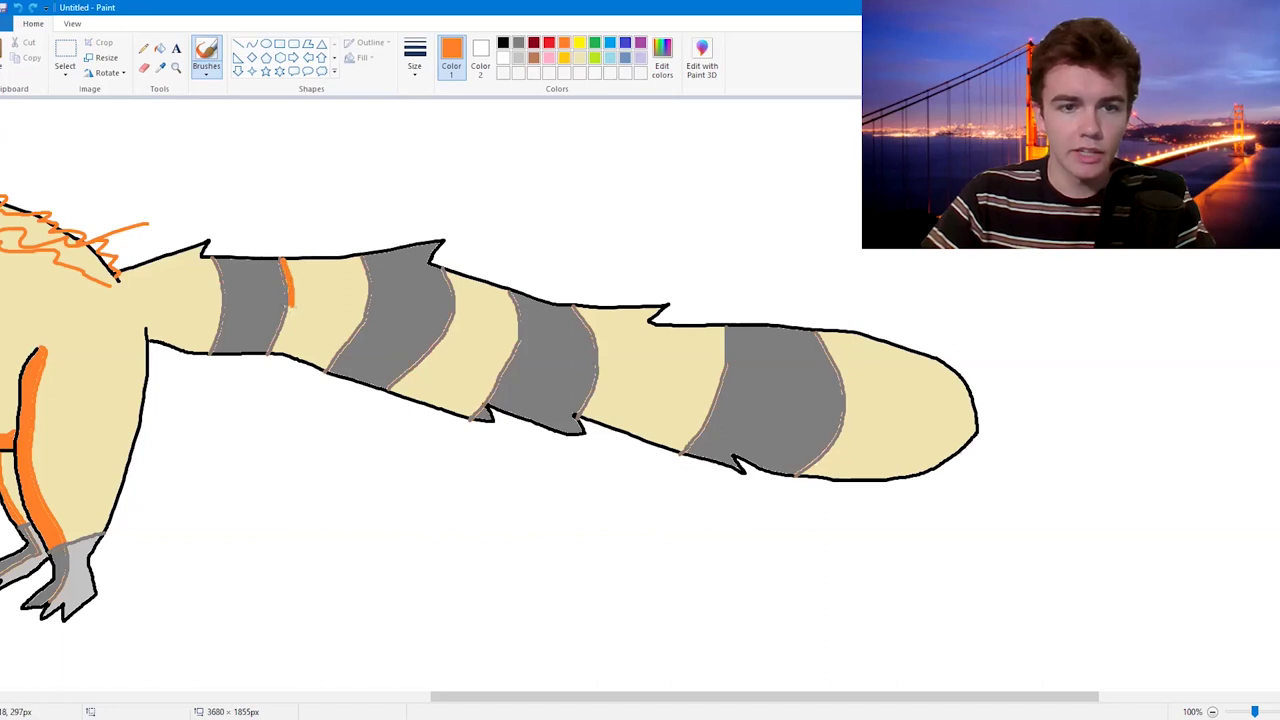
drag(284, 340, 277, 355)
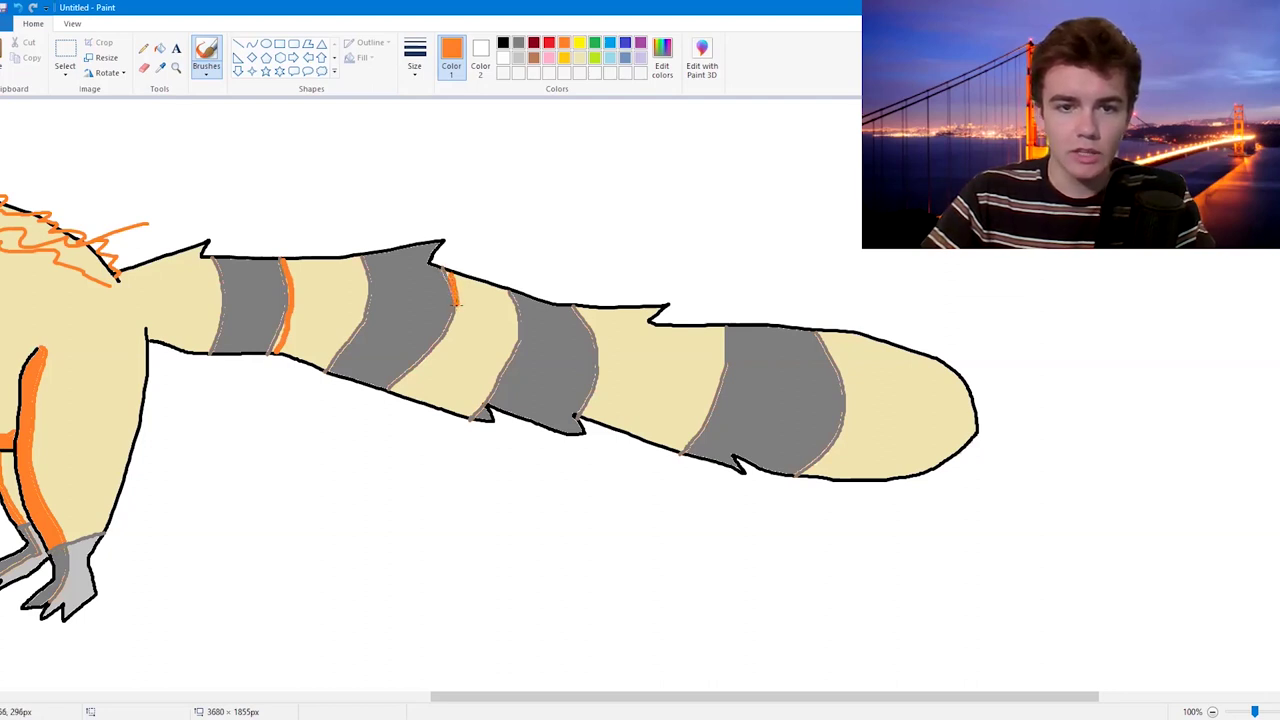
drag(438, 347, 410, 373)
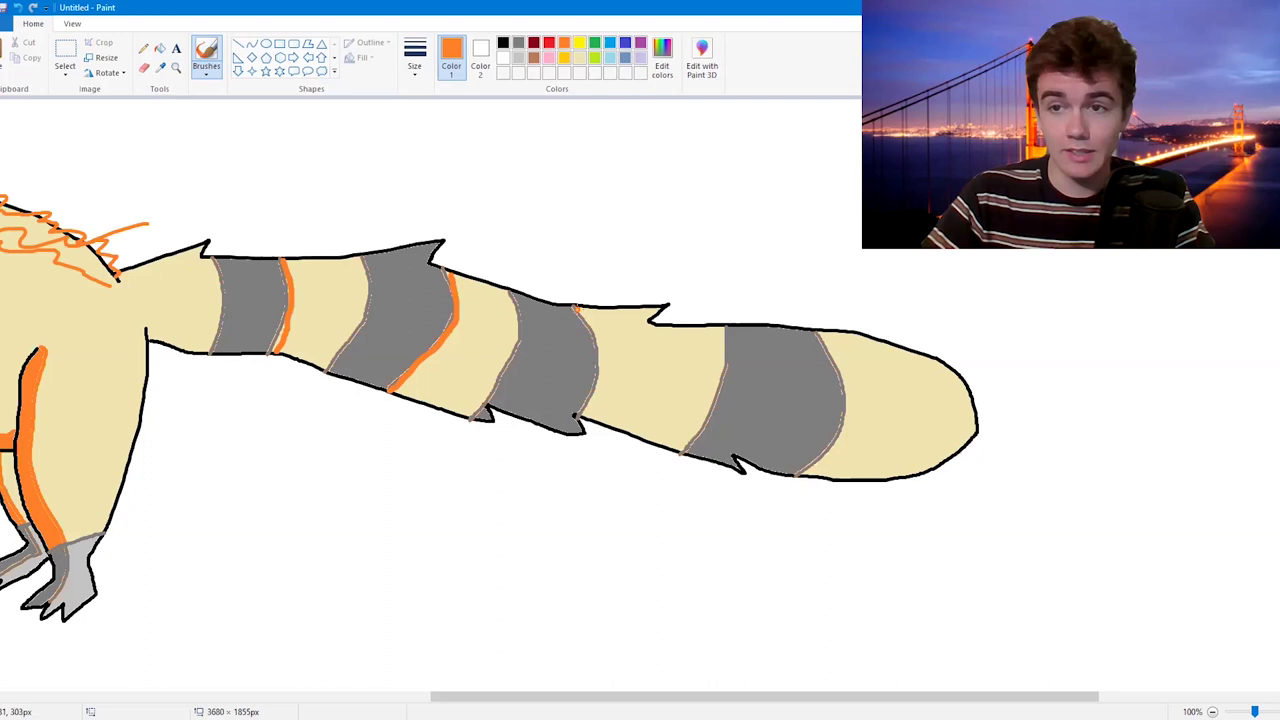
drag(577, 307, 585, 320)
drag(601, 370, 584, 420)
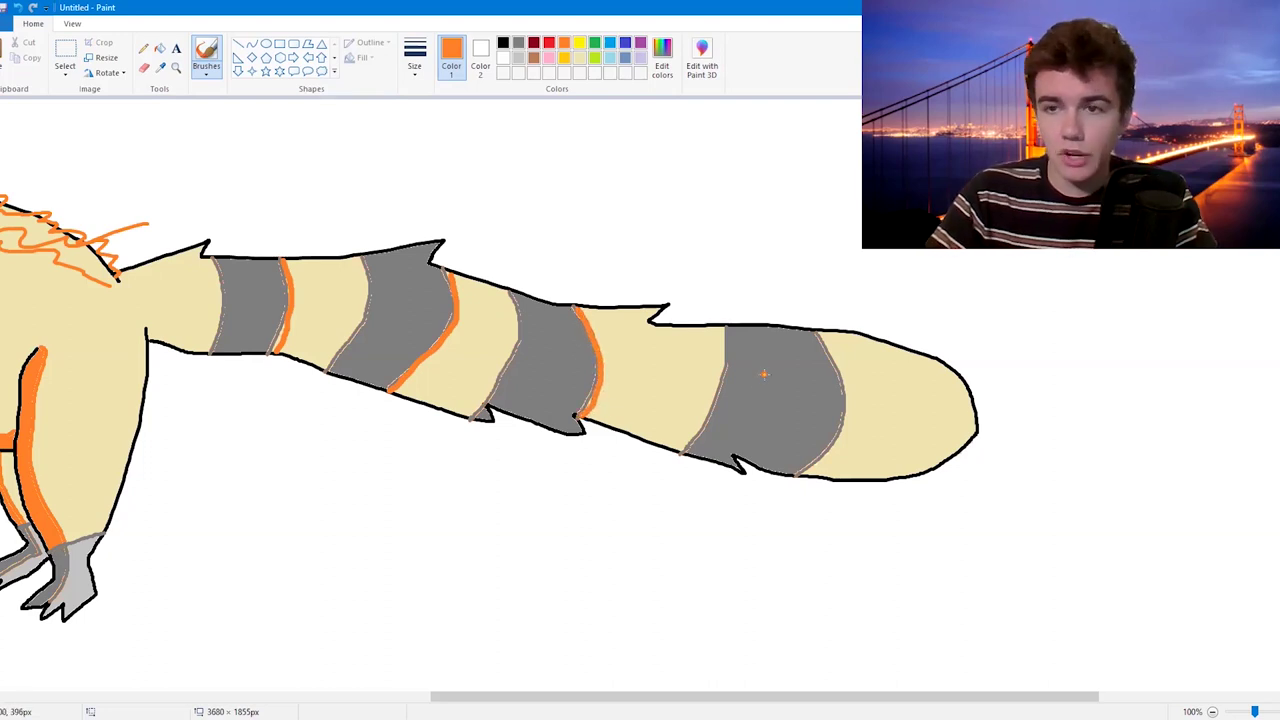
mouse_move(822, 335)
mouse_down()
mouse_move(842, 456)
mouse_move(842, 438)
mouse_move(802, 477)
mouse_up()
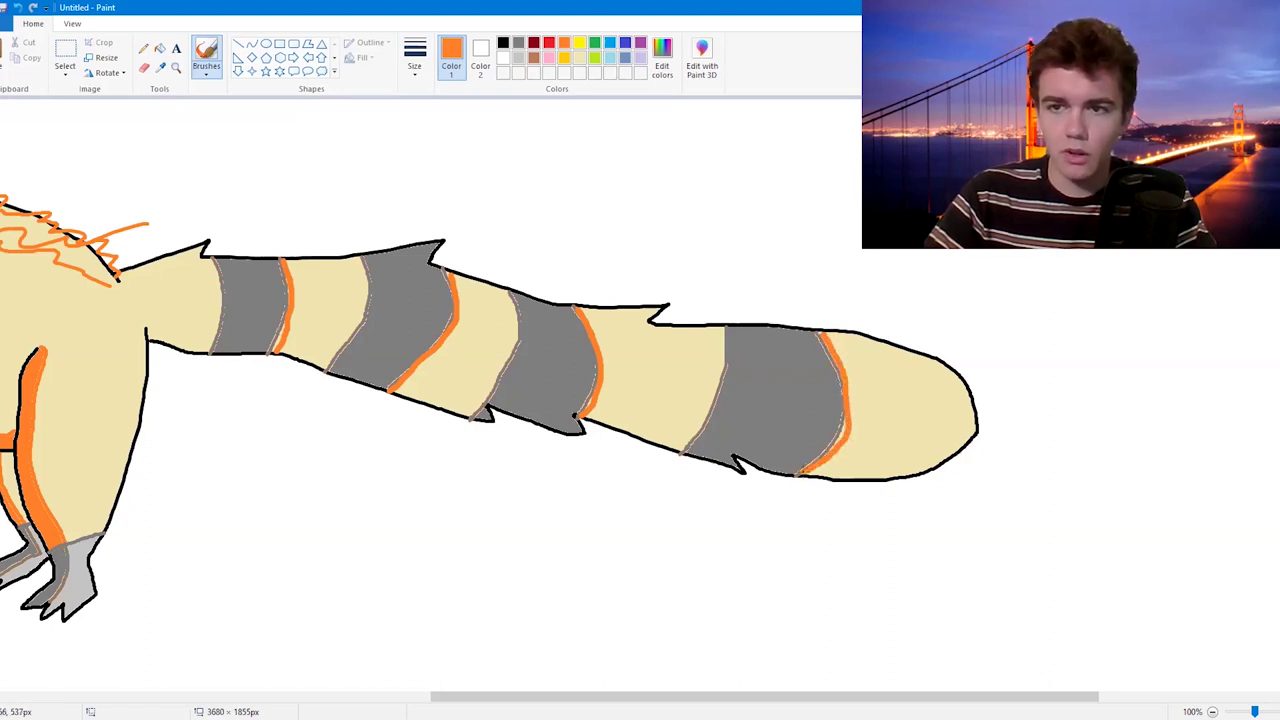
Step: Scribble over the reference photo with a thicker eraser, select and delete its remains, and return to the brush
drag(491, 697, 414, 700)
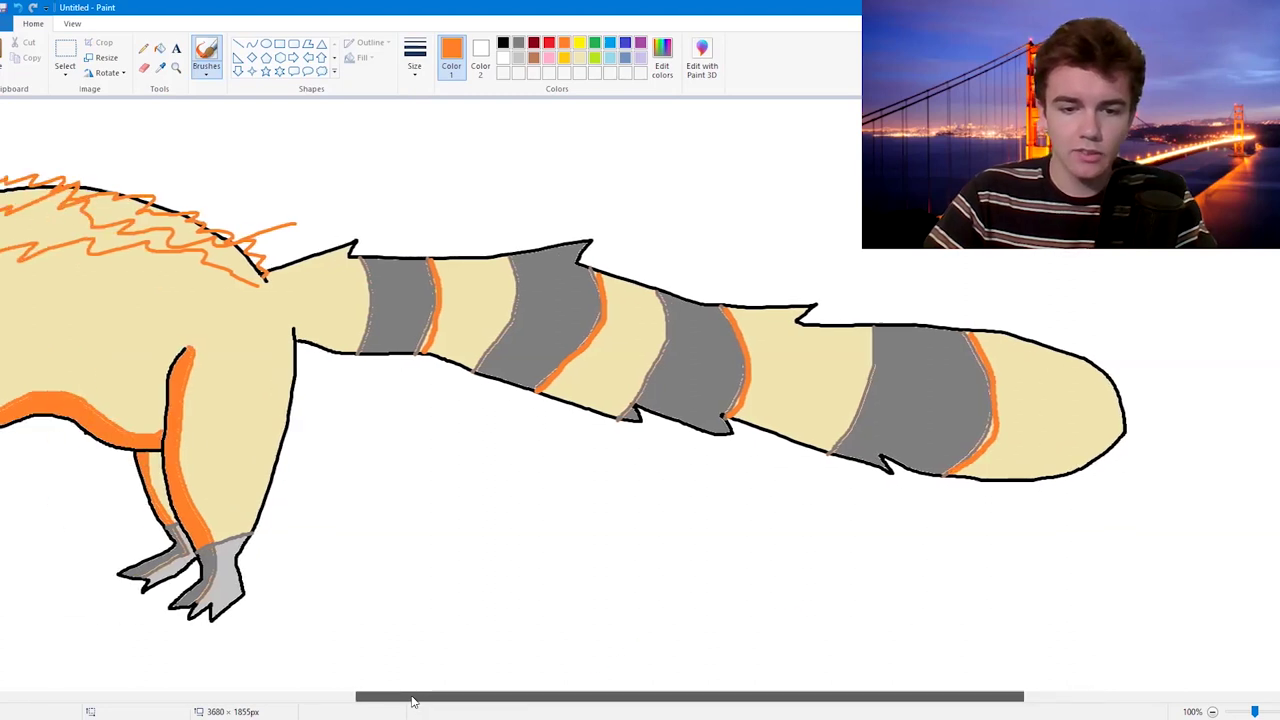
scroll(258, 557, left, 4)
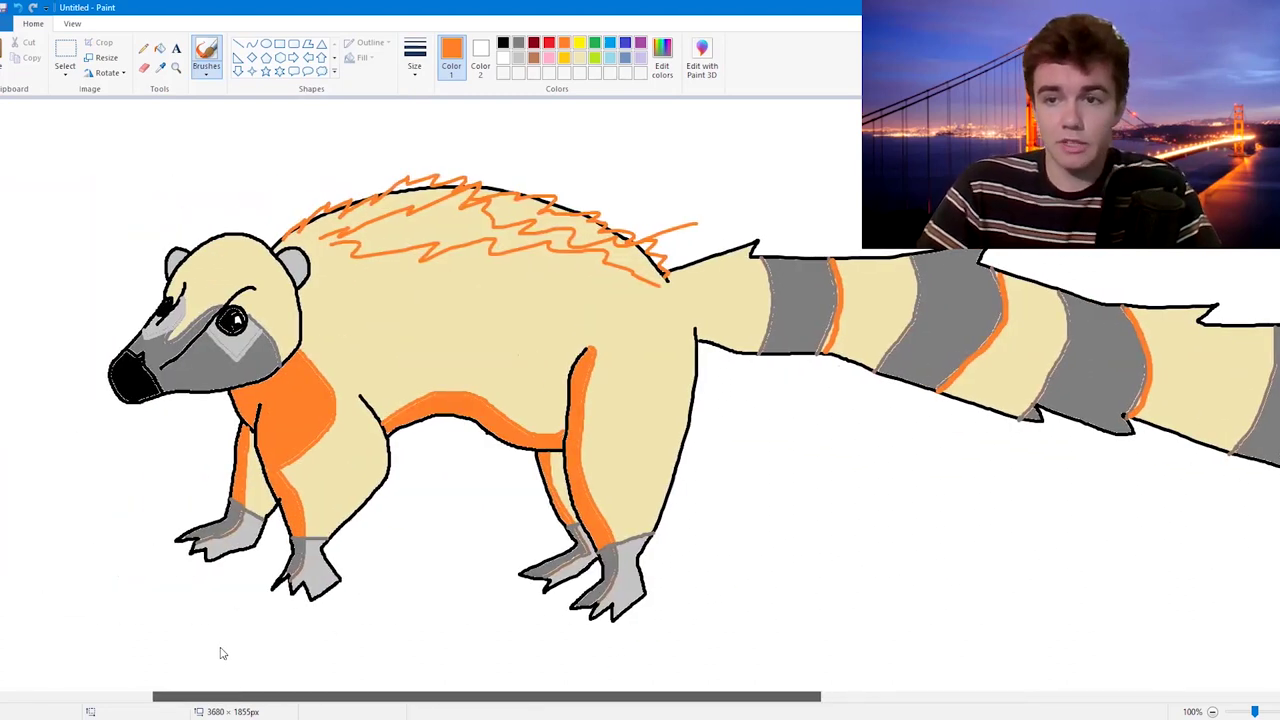
scroll(200, 651, left, 3)
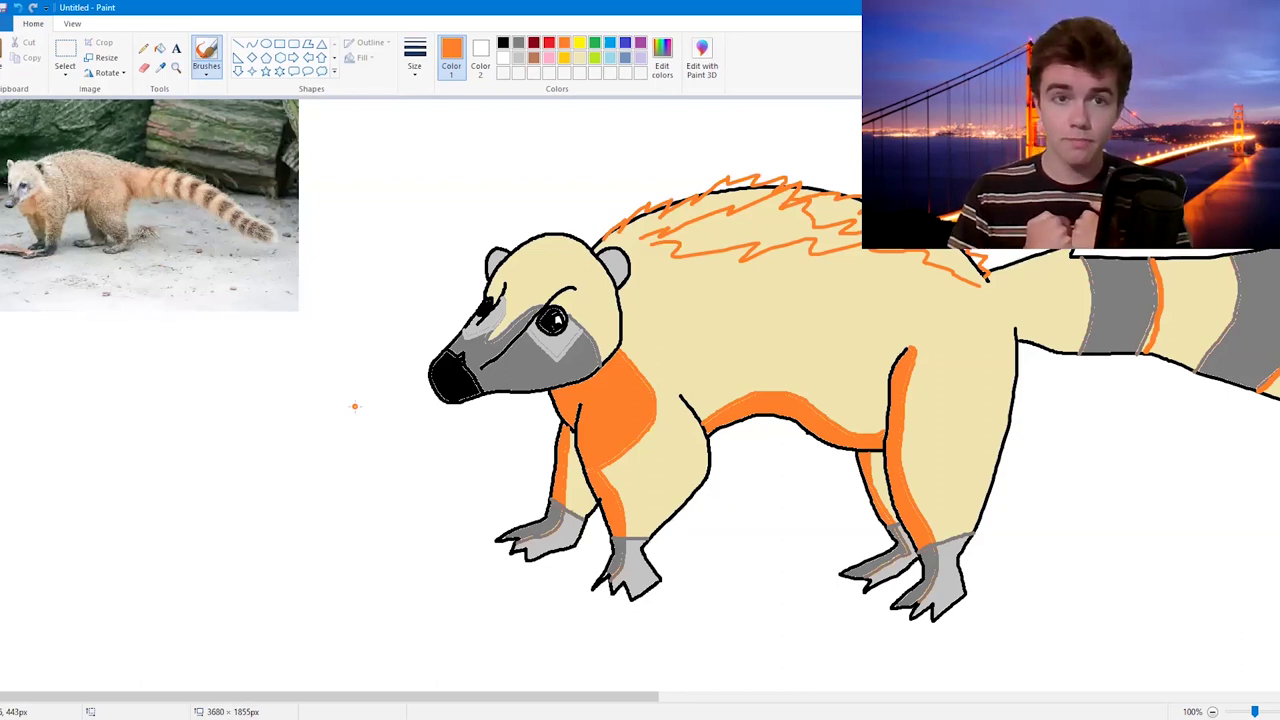
click(144, 68)
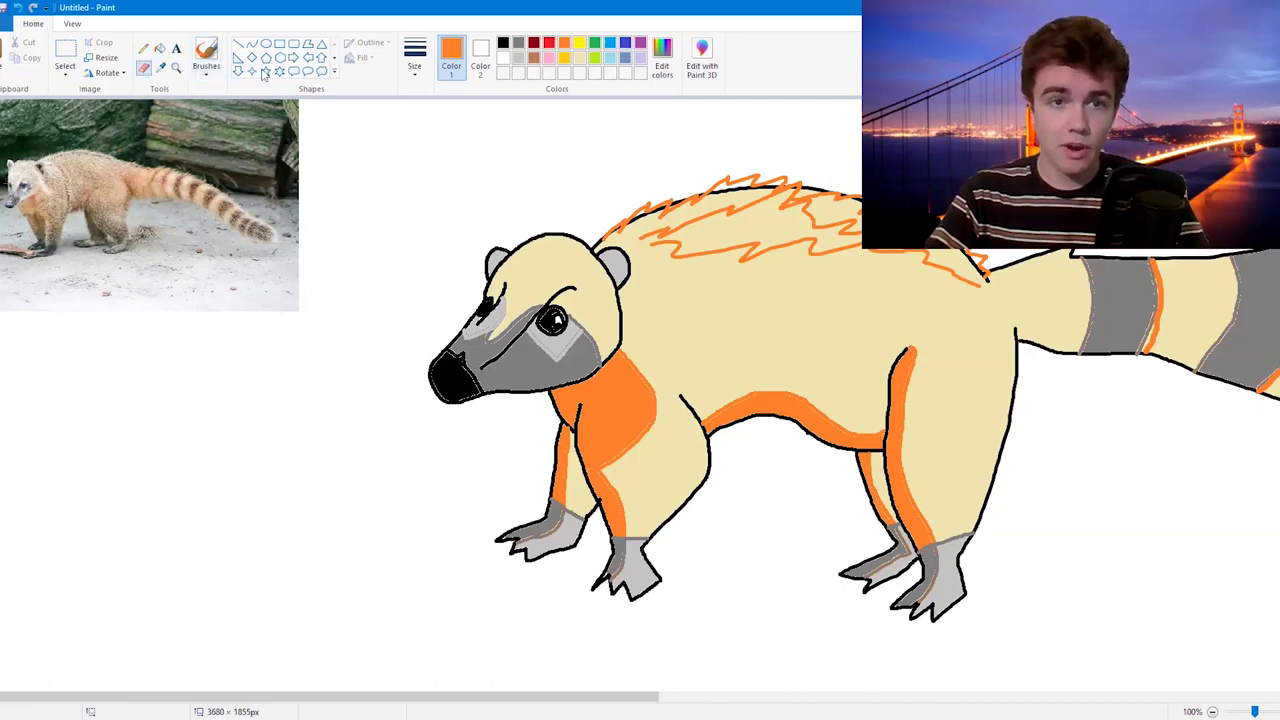
click(414, 50)
click(443, 180)
mouse_move(290, 220)
mouse_down()
mouse_move(40, 290)
mouse_move(200, 240)
mouse_move(300, 168)
mouse_move(289, 140)
mouse_move(30, 200)
mouse_move(20, 240)
mouse_move(20, 105)
mouse_move(12, 132)
mouse_move(55, 105)
mouse_move(145, 148)
mouse_move(448, 135)
mouse_up()
click(65, 55)
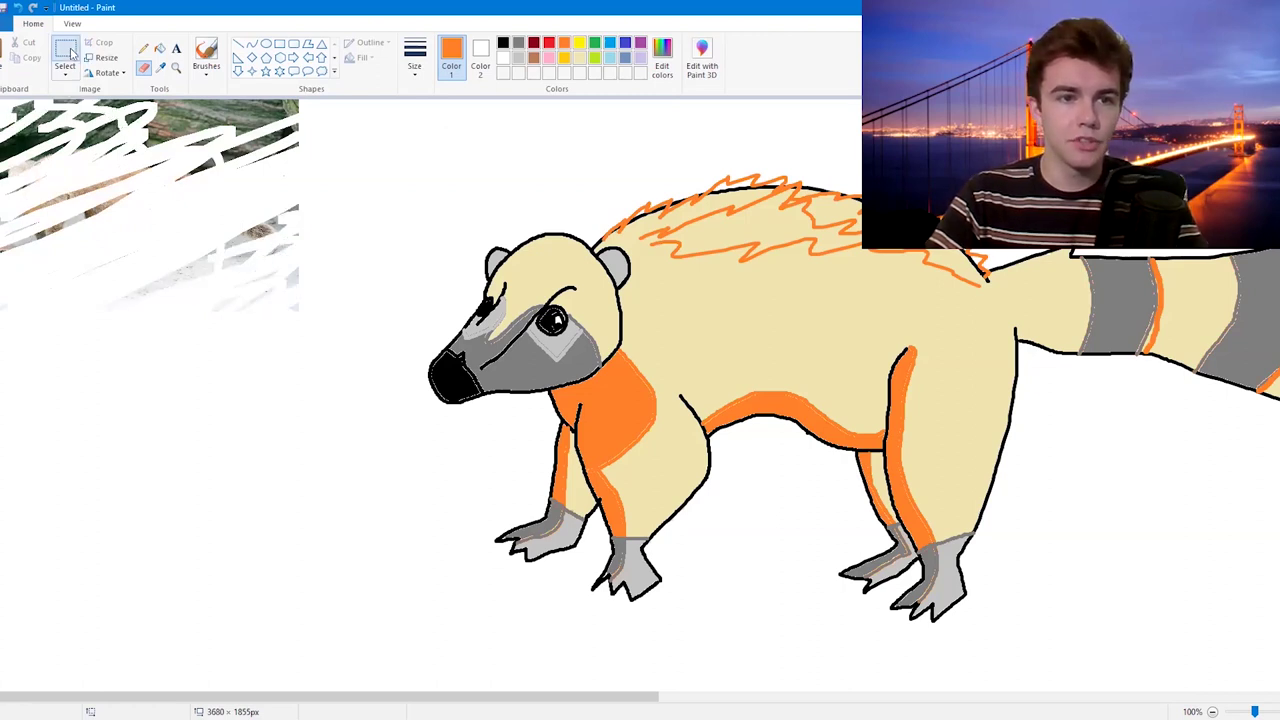
drag(2, 98, 336, 396)
key(Delete)
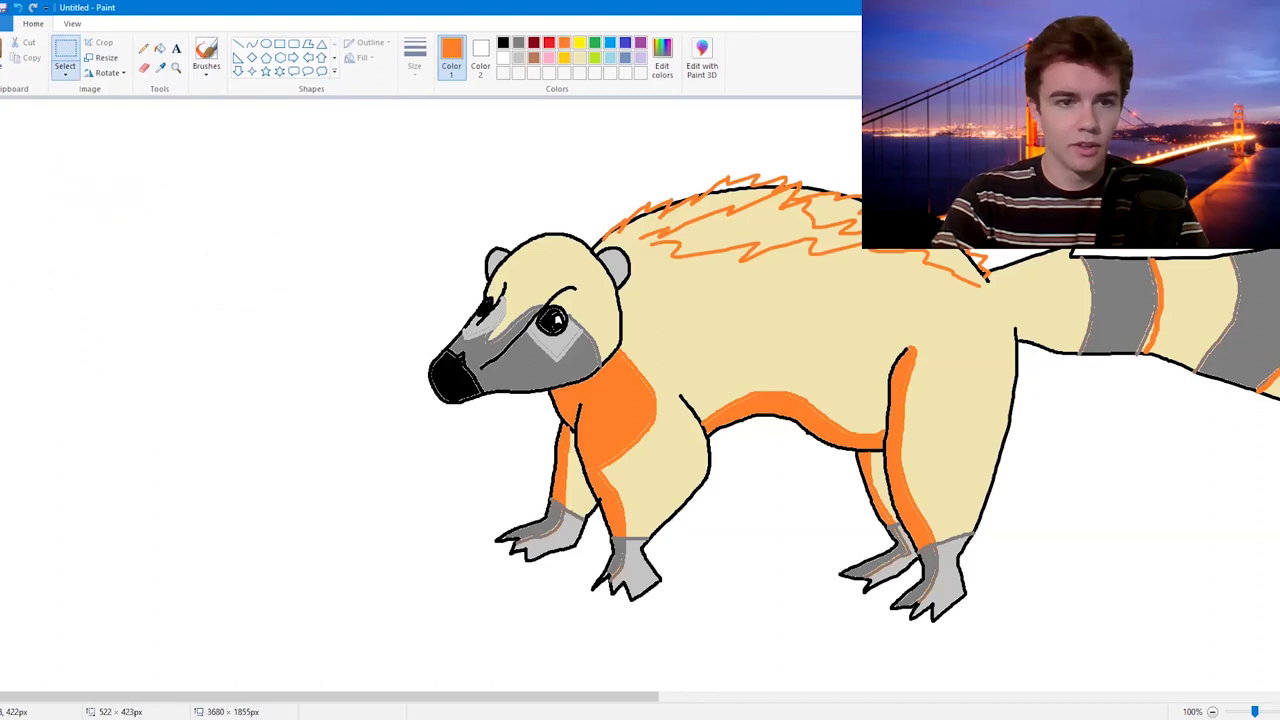
click(214, 44)
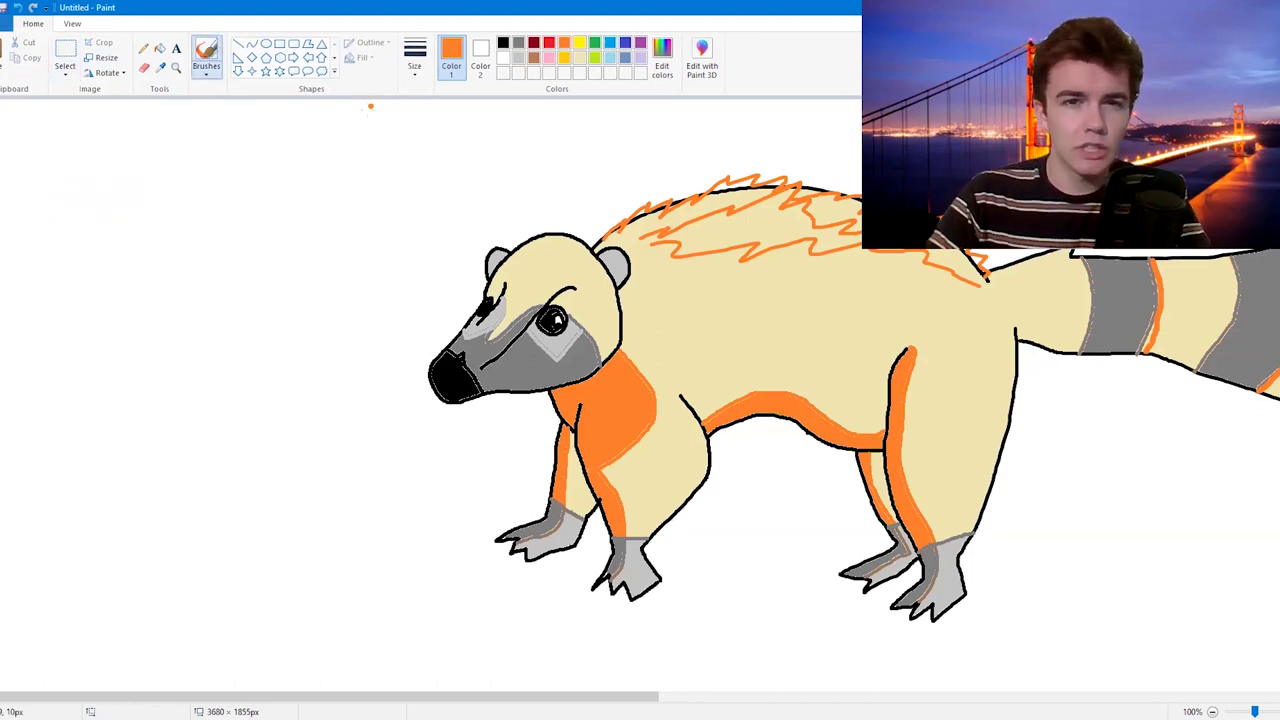
click(174, 68)
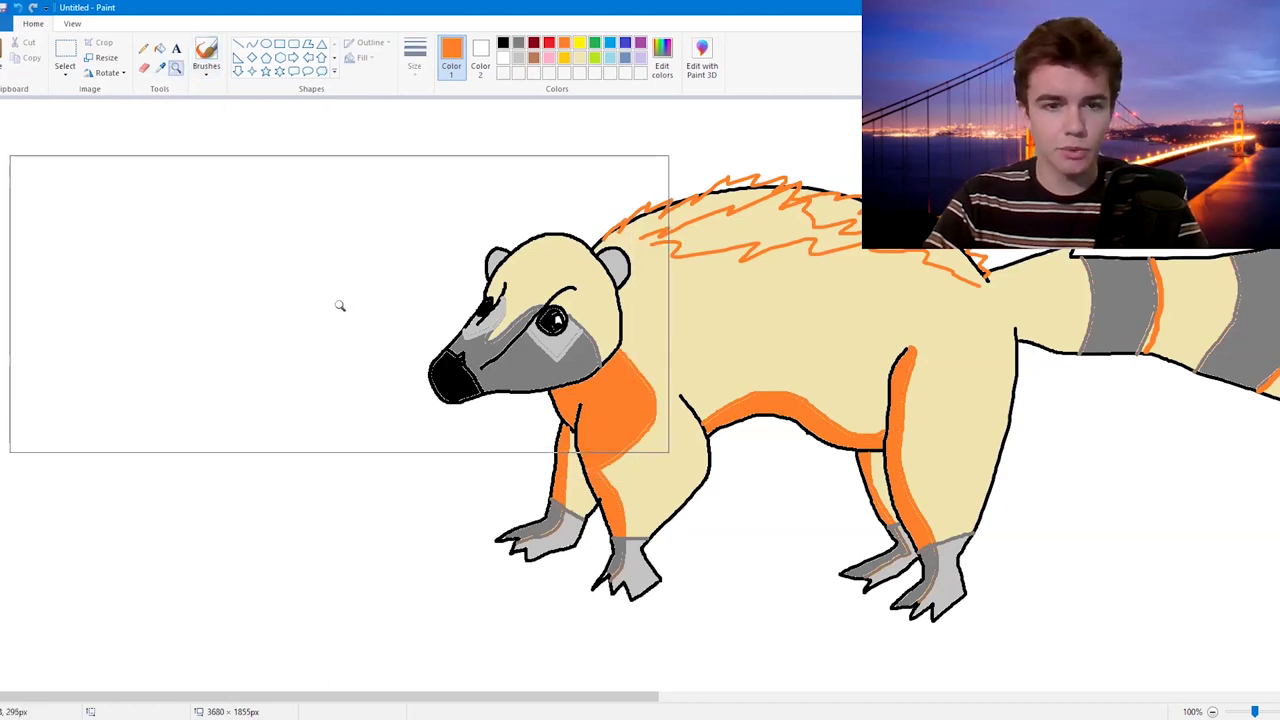
key(alt)
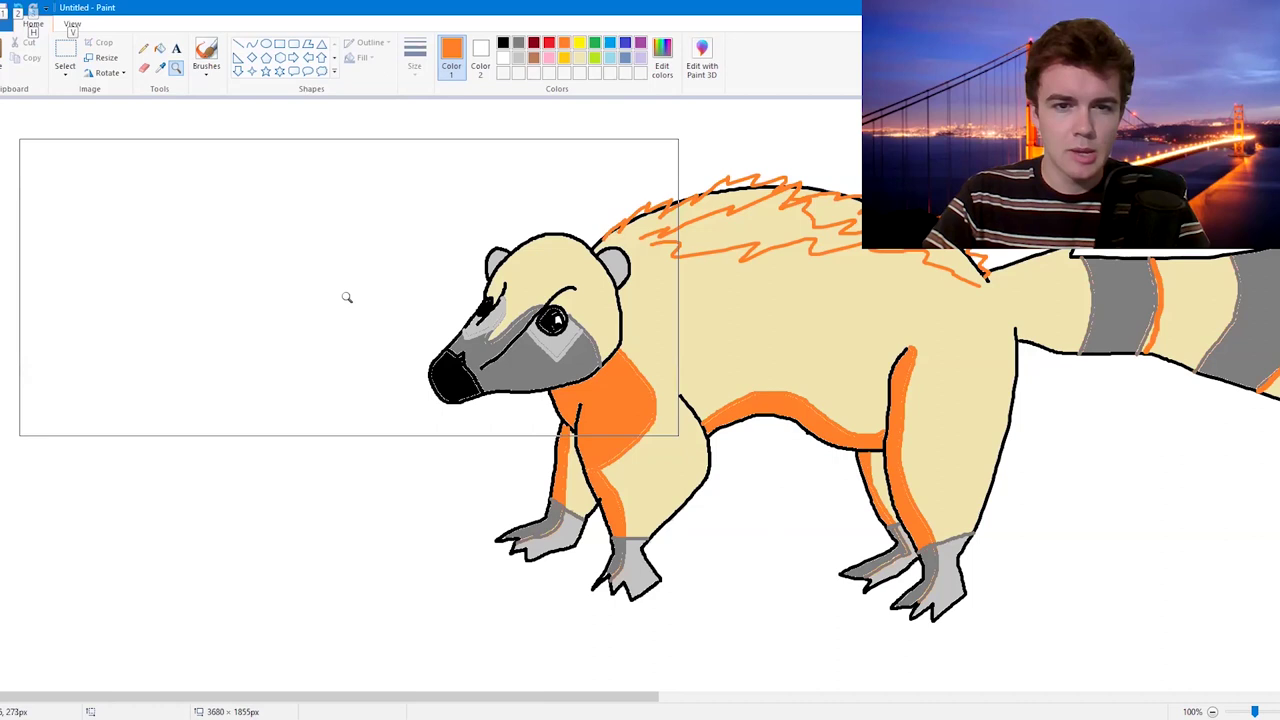
scroll(346, 294, down, 3)
scroll(348, 294, up, 3)
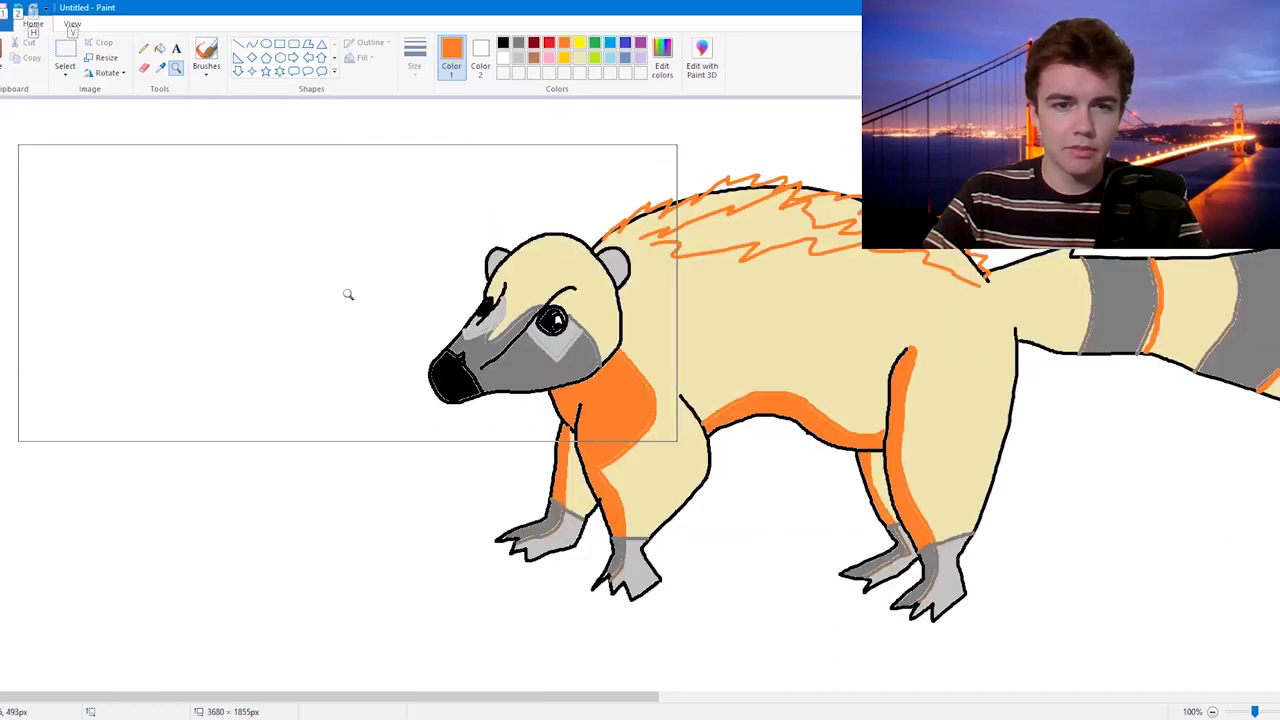
click(348, 294)
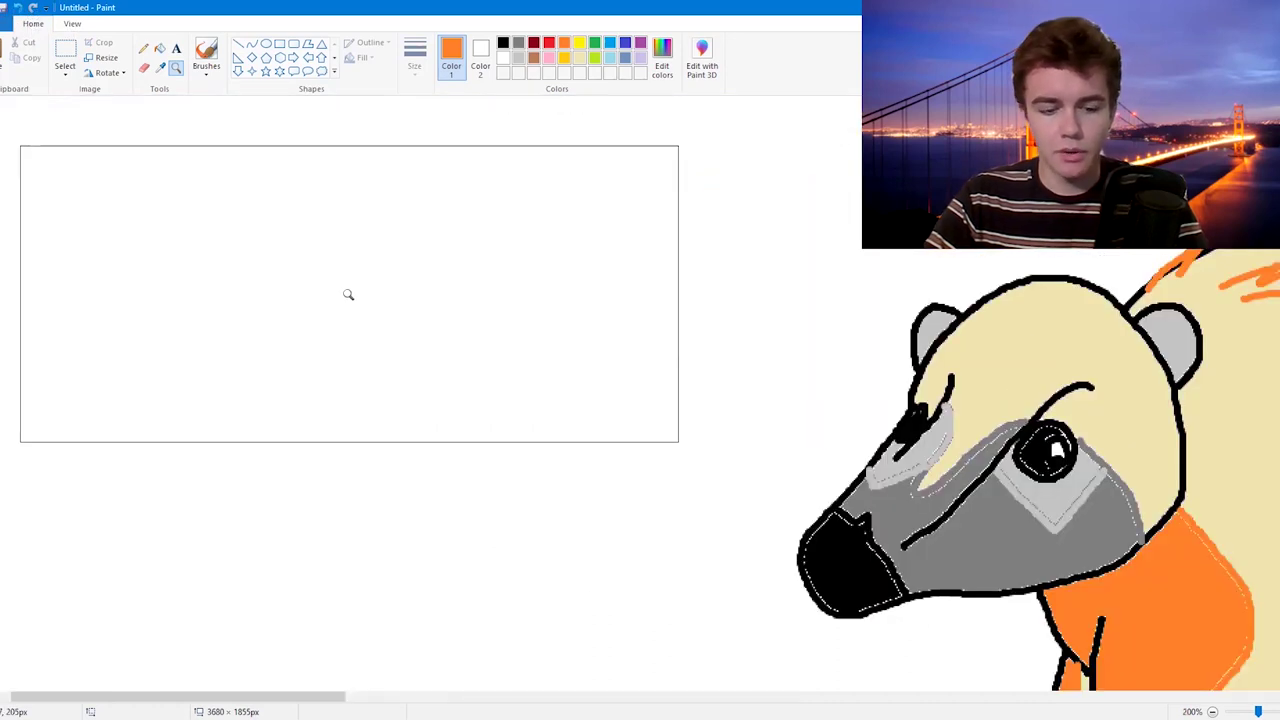
click(348, 294)
click(196, 60)
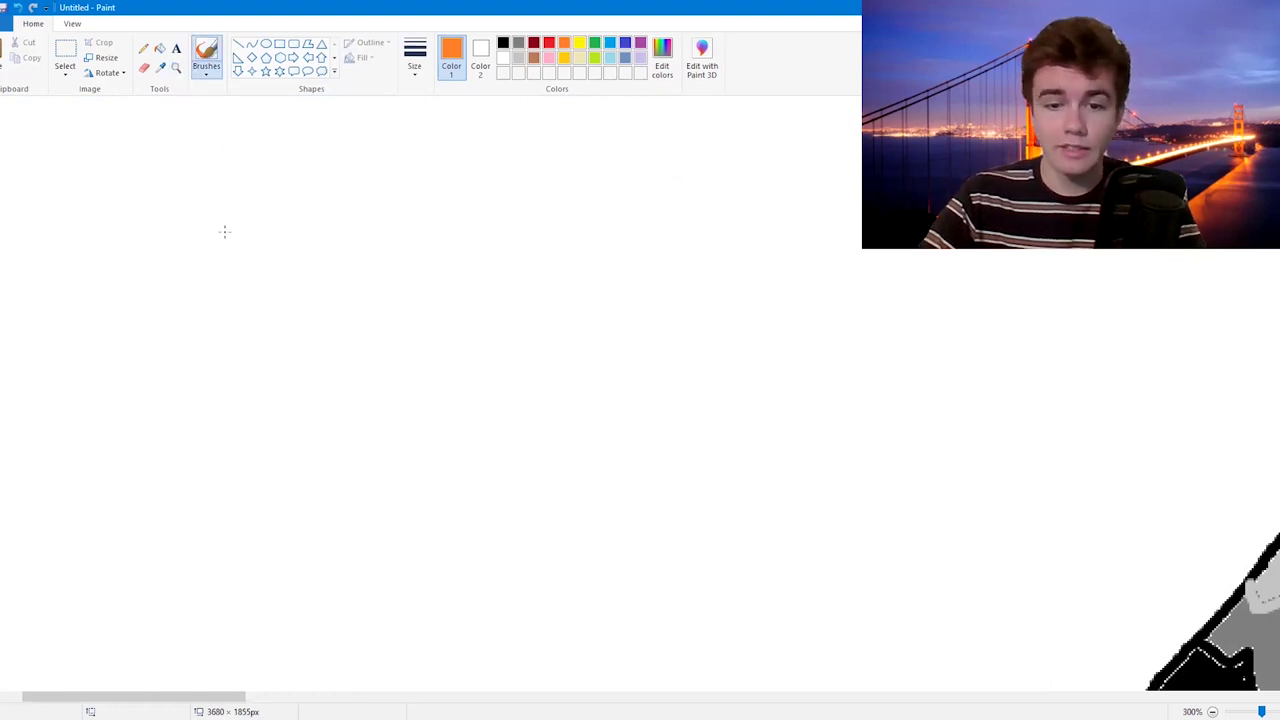
drag(200, 697, 368, 644)
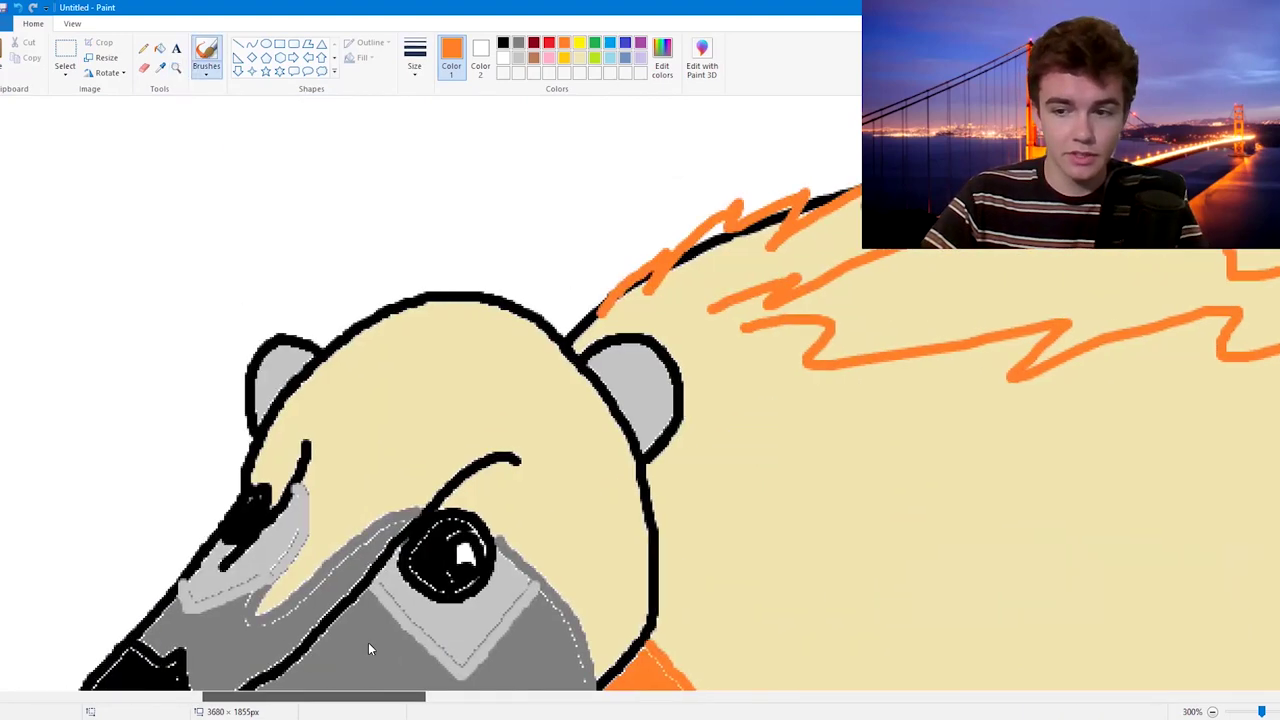
Step: Select the whole coati with a rectangular selection and move it down toward the middle of the canvas
drag(1262, 707, 1232, 706)
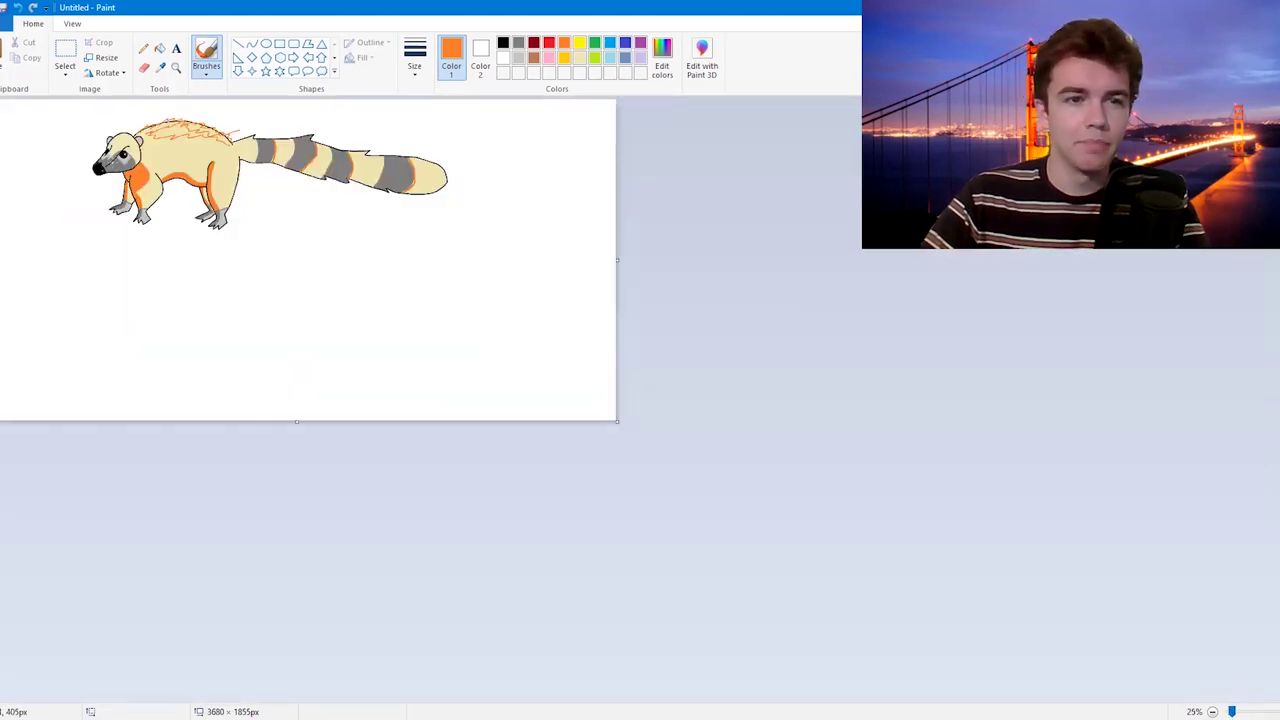
click(65, 50)
drag(50, 254, 366, 99)
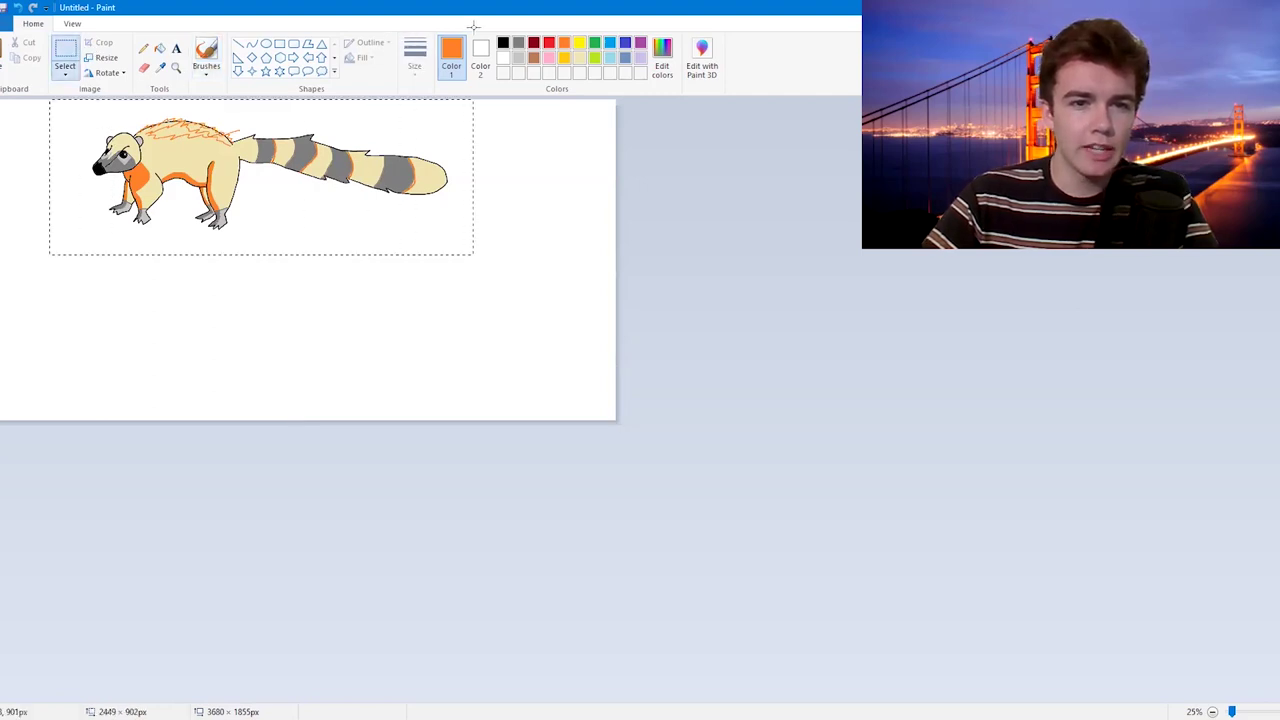
drag(277, 200, 309, 285)
click(1240, 707)
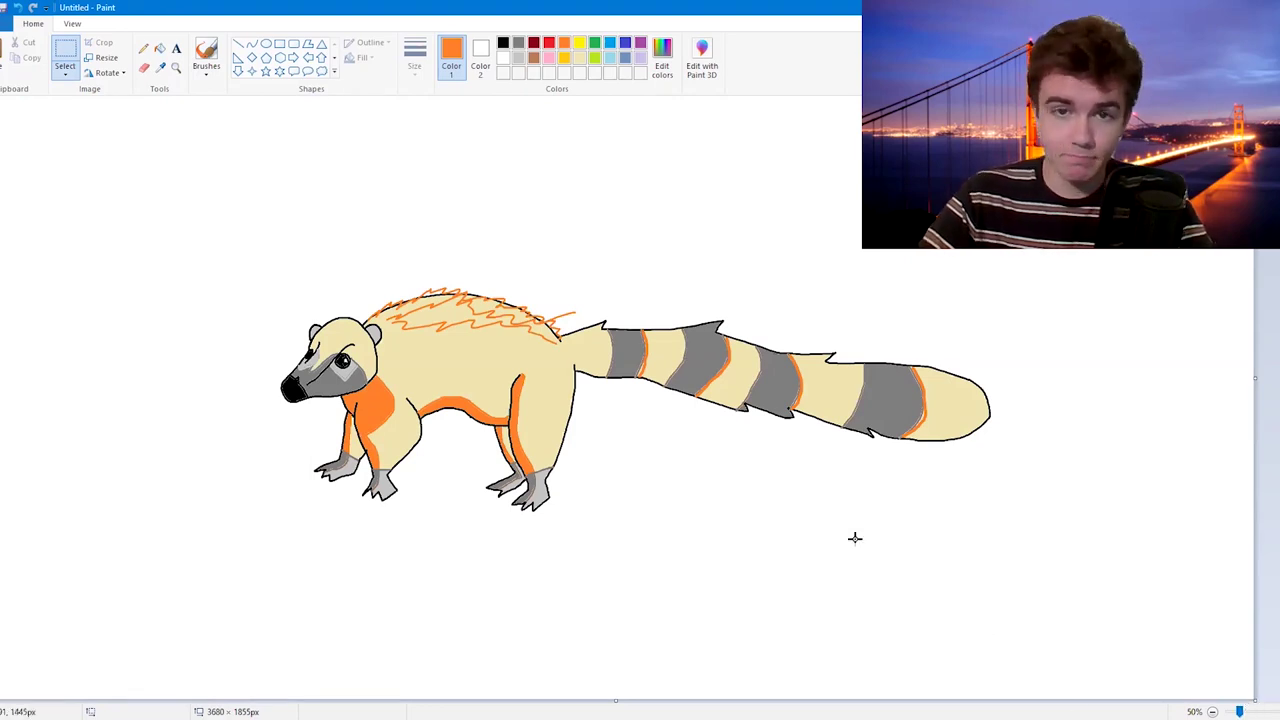
Step: Choose brown as the drawing color and the oil brush as the brush type
click(533, 57)
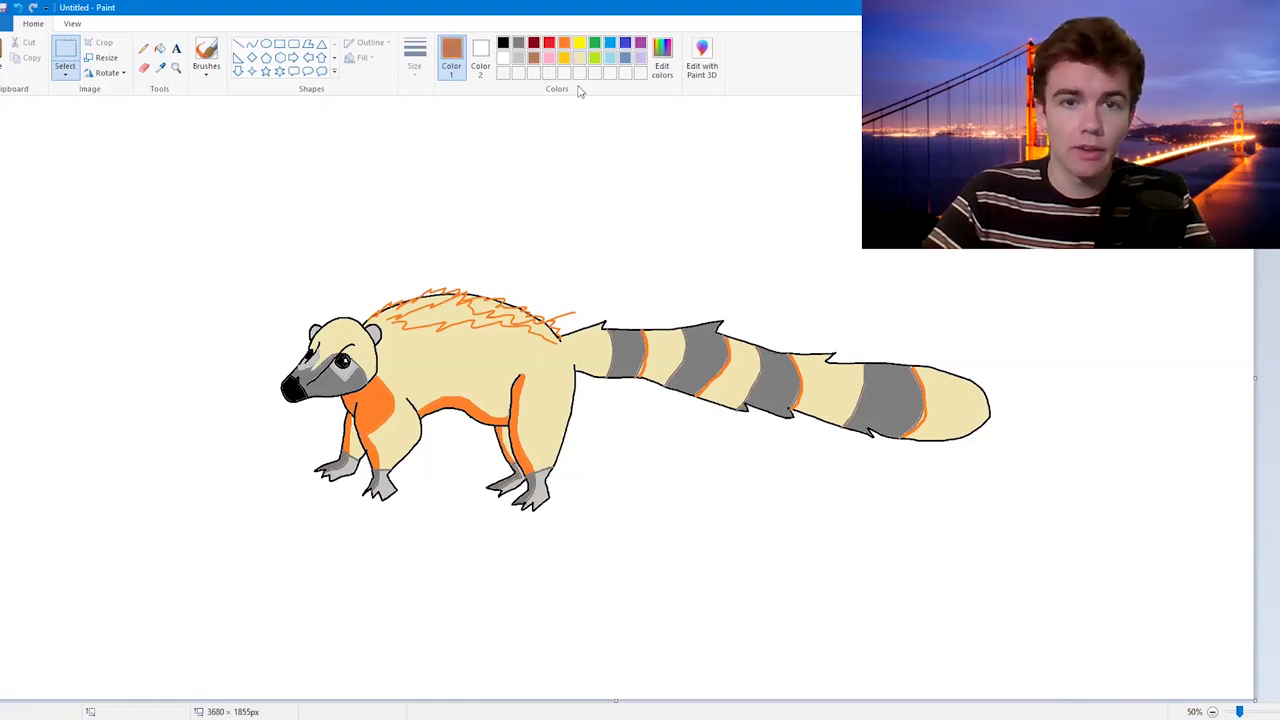
click(205, 68)
click(206, 72)
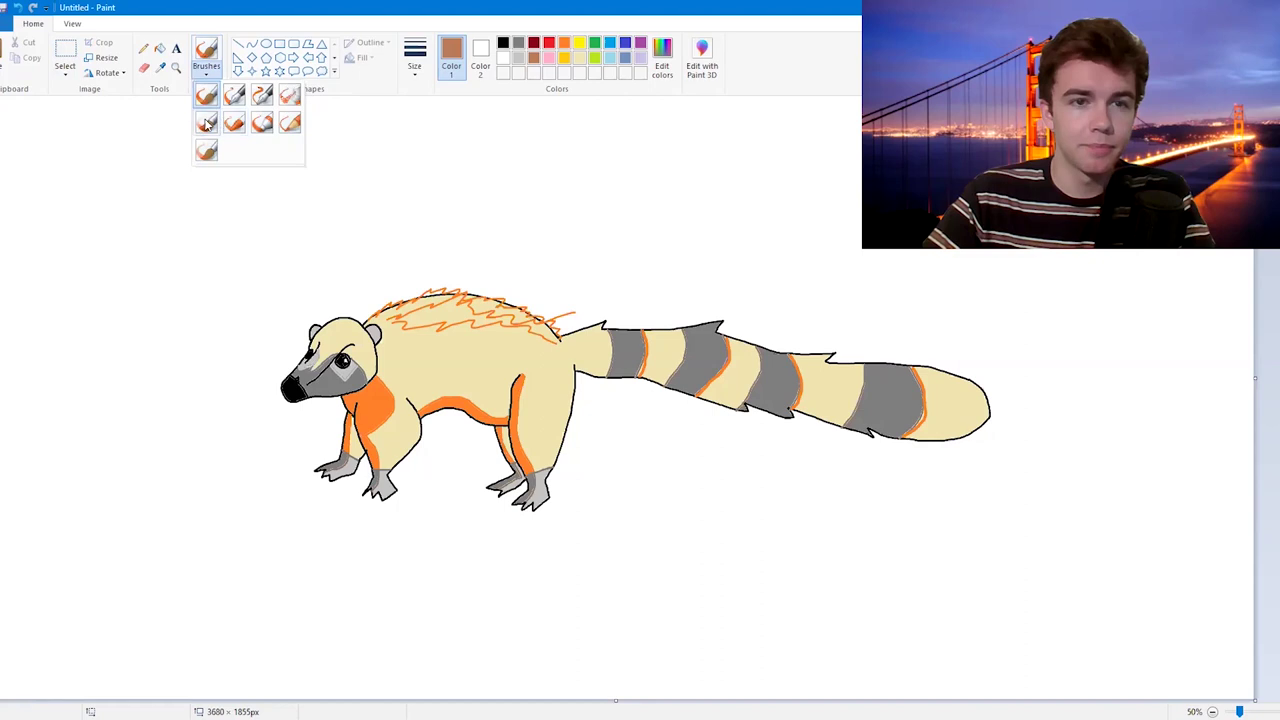
click(209, 92)
Step: Select the whole coati and move it up near the canvas's upper edge, leaving space beneath it
click(65, 50)
mouse_move(146, 596)
mouse_down()
mouse_move(274, 277)
mouse_move(836, 197)
mouse_up()
drag(345, 261, 318, 93)
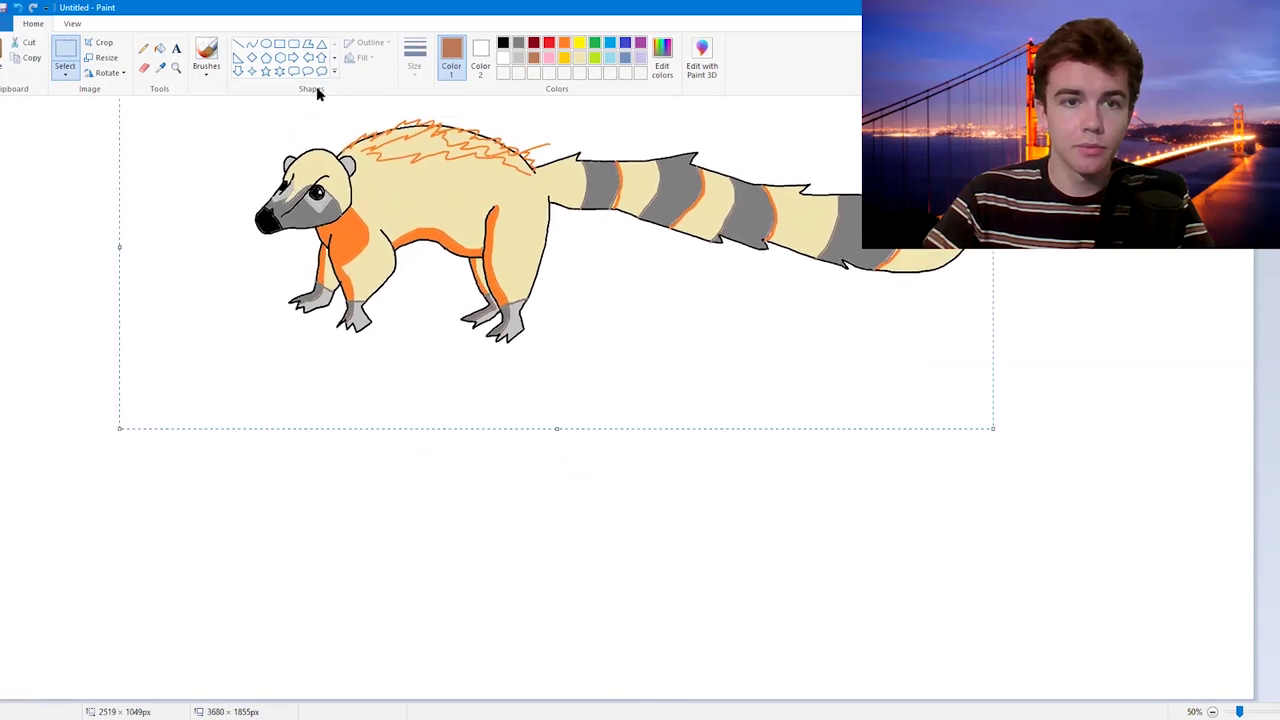
Step: Paint a wide patch of brown ground beneath the coati with overlapping horizontal oil brush strokes
click(206, 50)
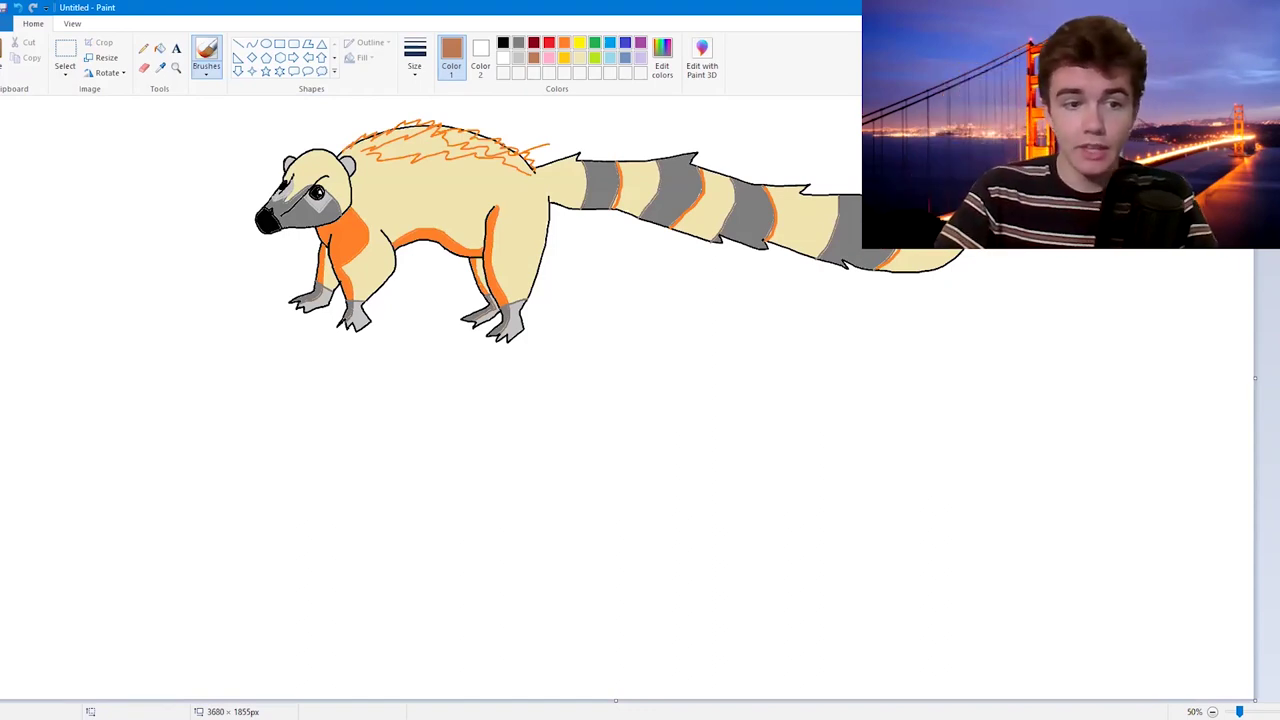
mouse_move(149, 478)
mouse_down()
mouse_move(578, 447)
mouse_move(378, 425)
mouse_up()
drag(749, 486, 470, 445)
drag(600, 492, 200, 476)
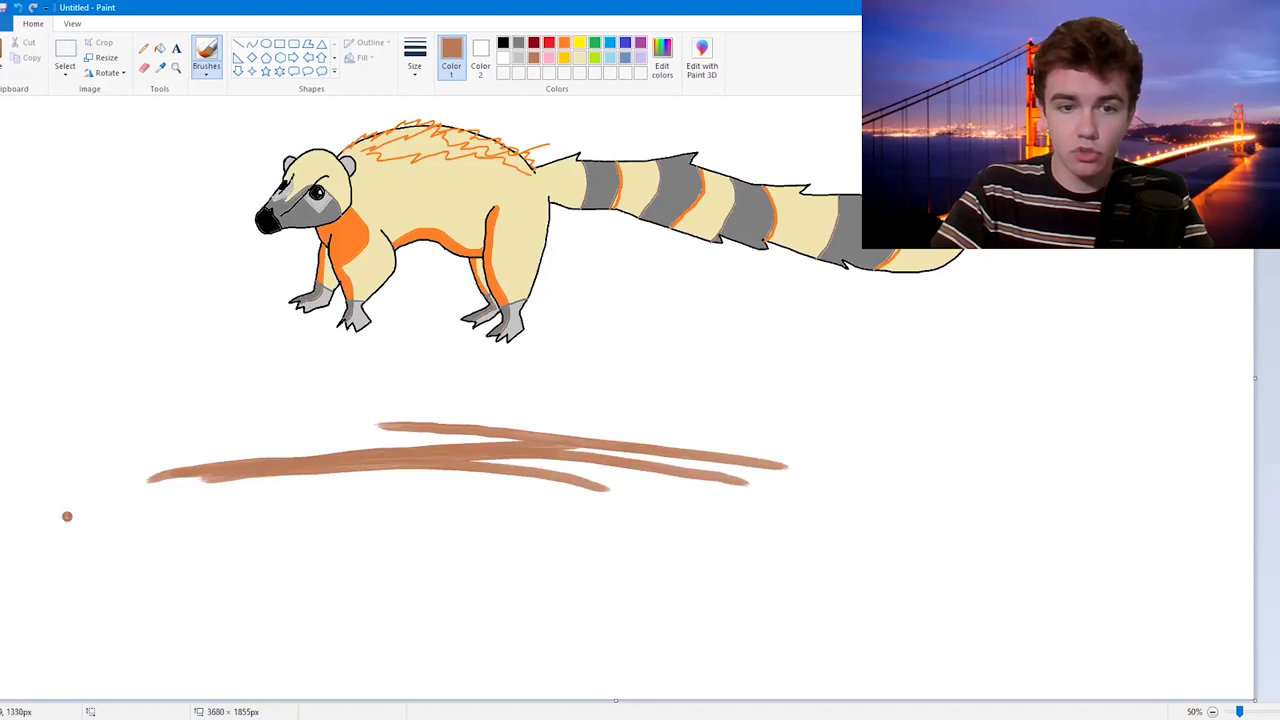
drag(68, 512, 482, 498)
drag(128, 524, 576, 492)
drag(90, 506, 494, 470)
drag(160, 500, 574, 472)
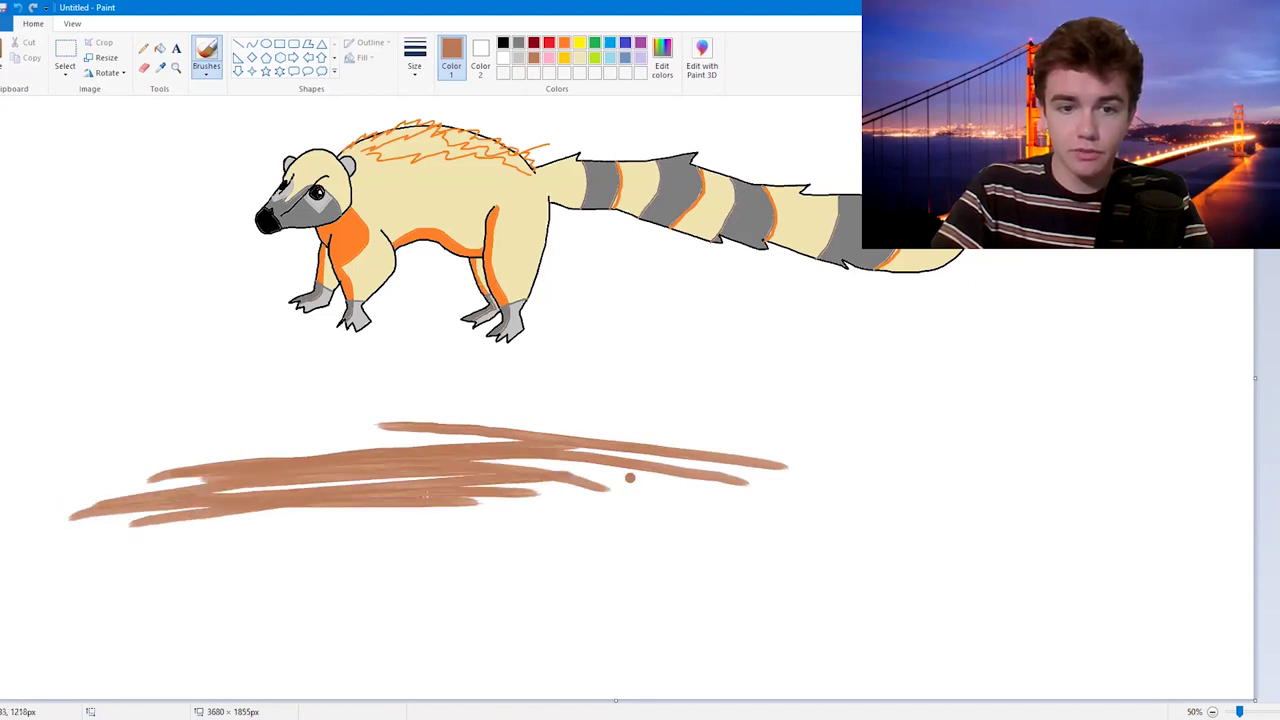
mouse_move(430, 506)
mouse_down()
mouse_move(902, 507)
mouse_move(787, 486)
mouse_move(920, 492)
mouse_up()
drag(704, 462, 528, 472)
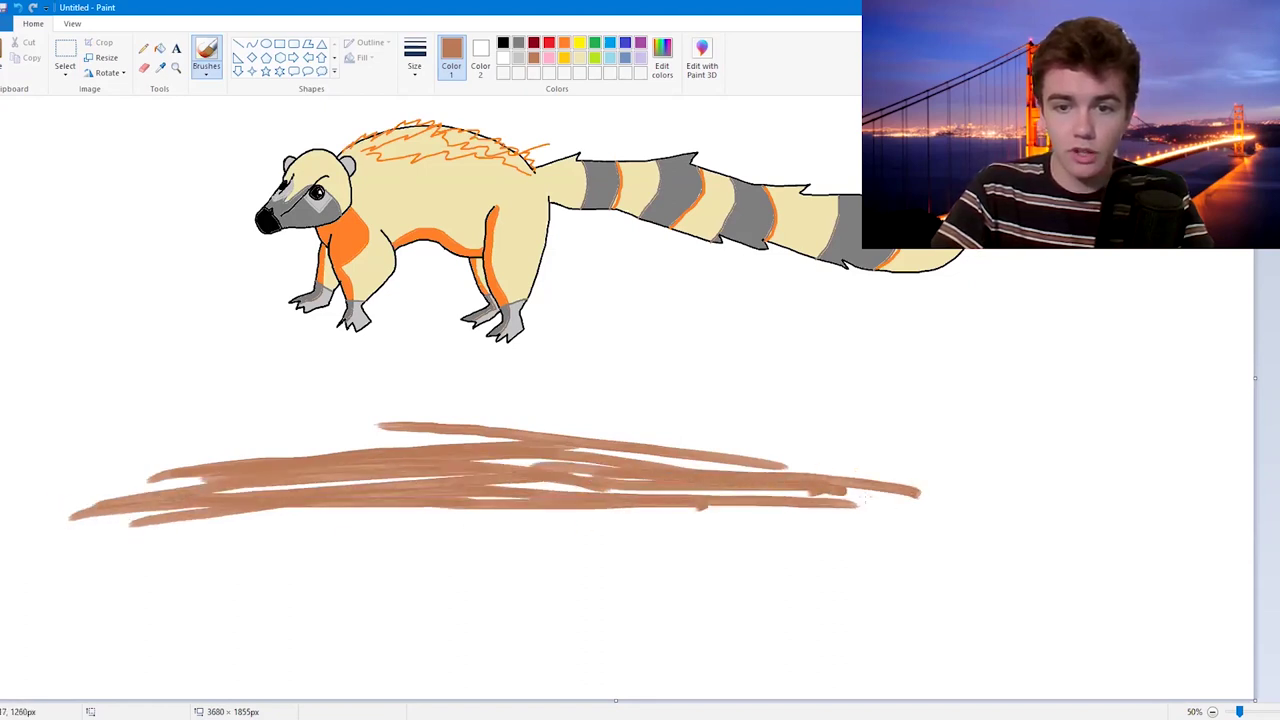
mouse_move(784, 441)
mouse_down()
mouse_move(470, 455)
mouse_move(260, 443)
mouse_up()
drag(672, 432, 414, 438)
drag(836, 462, 80, 545)
drag(80, 548, 880, 525)
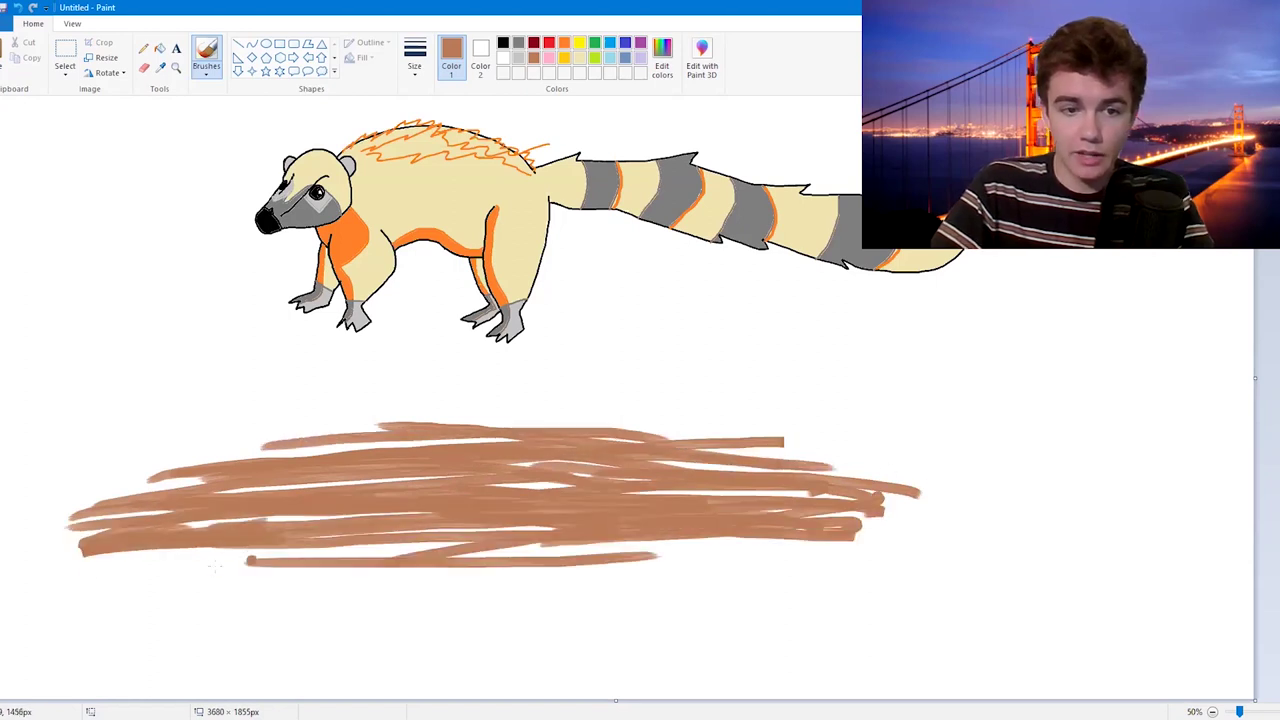
drag(205, 566, 552, 543)
mouse_move(318, 538)
mouse_down()
mouse_move(880, 514)
mouse_move(622, 458)
mouse_move(880, 480)
mouse_move(667, 430)
mouse_move(950, 472)
mouse_move(900, 488)
mouse_move(975, 490)
mouse_move(800, 465)
mouse_move(420, 560)
mouse_move(830, 562)
mouse_up()
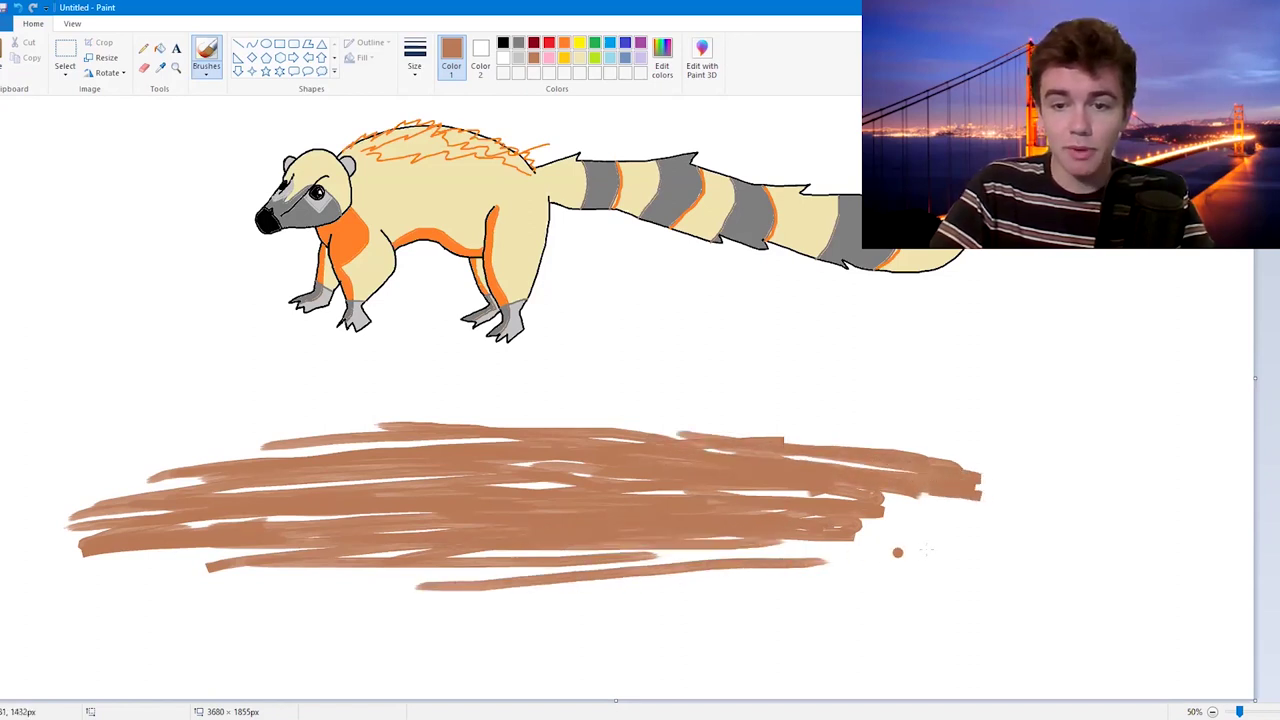
mouse_move(448, 528)
mouse_down()
mouse_move(126, 578)
mouse_move(312, 535)
mouse_move(243, 583)
mouse_move(660, 548)
mouse_move(160, 600)
mouse_move(670, 560)
mouse_move(730, 595)
mouse_up()
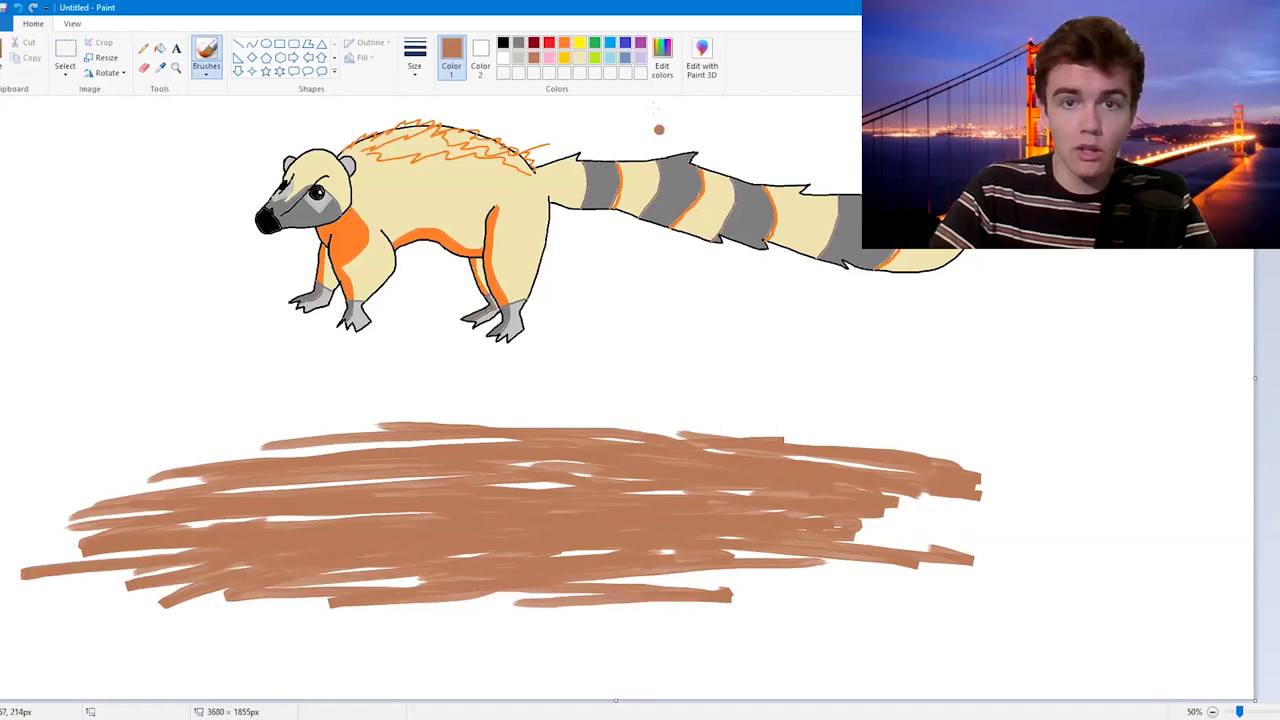
Step: Paint a layer of green grass strokes along the upper edge of the brown ground
click(594, 44)
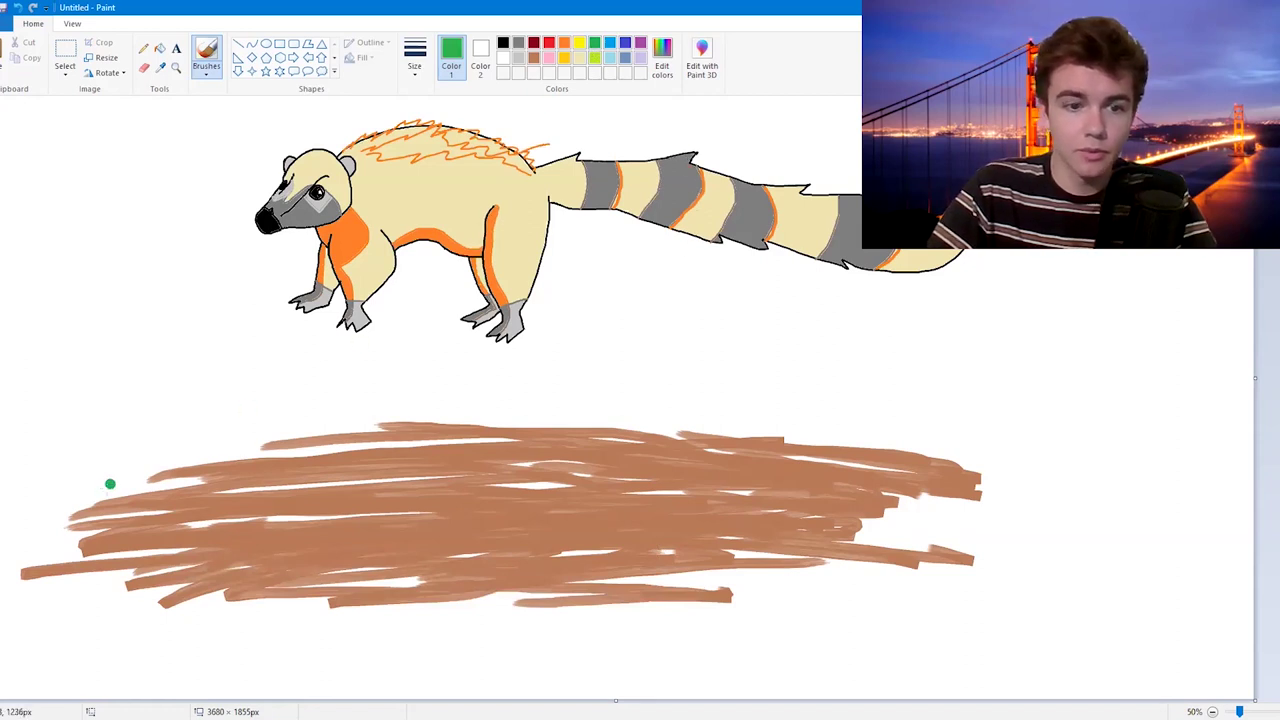
mouse_move(110, 484)
mouse_down()
mouse_move(320, 440)
mouse_move(46, 494)
mouse_move(350, 440)
mouse_move(240, 475)
mouse_move(608, 436)
mouse_move(420, 440)
mouse_move(790, 428)
mouse_up()
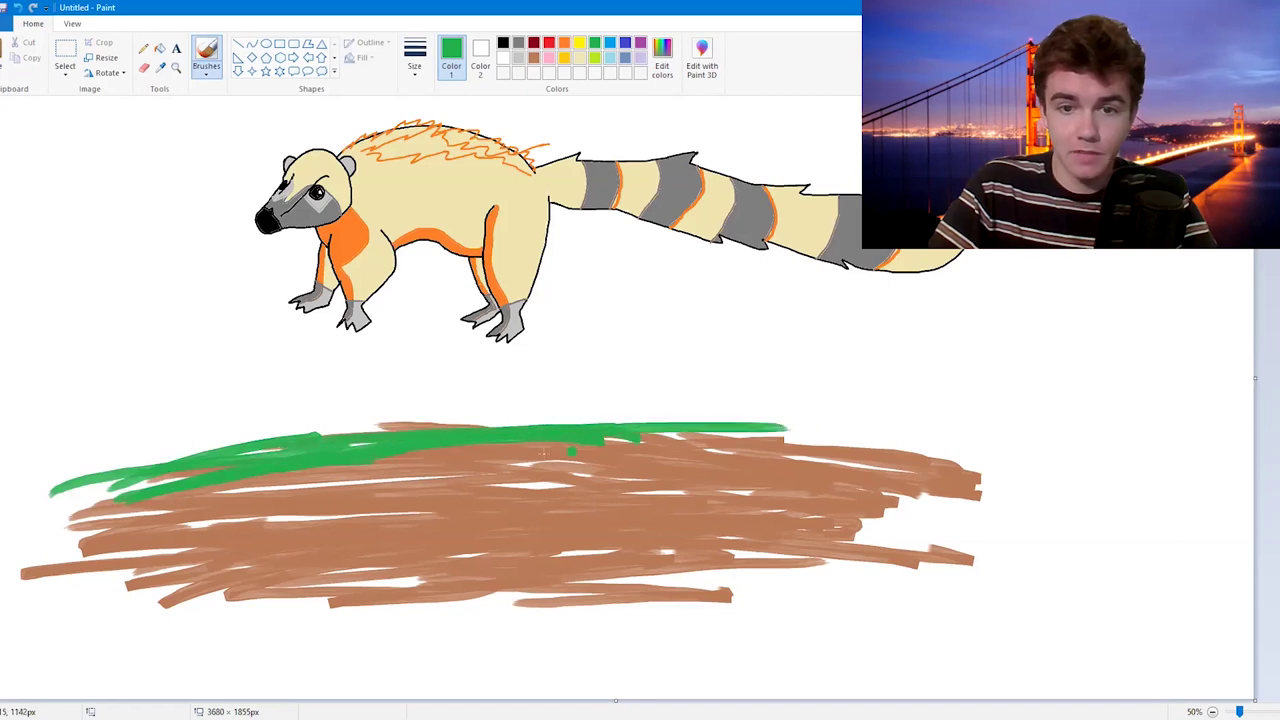
mouse_move(544, 452)
mouse_down()
mouse_move(820, 470)
mouse_move(770, 430)
mouse_move(720, 455)
mouse_move(985, 466)
mouse_move(610, 440)
mouse_up()
drag(330, 410, 500, 424)
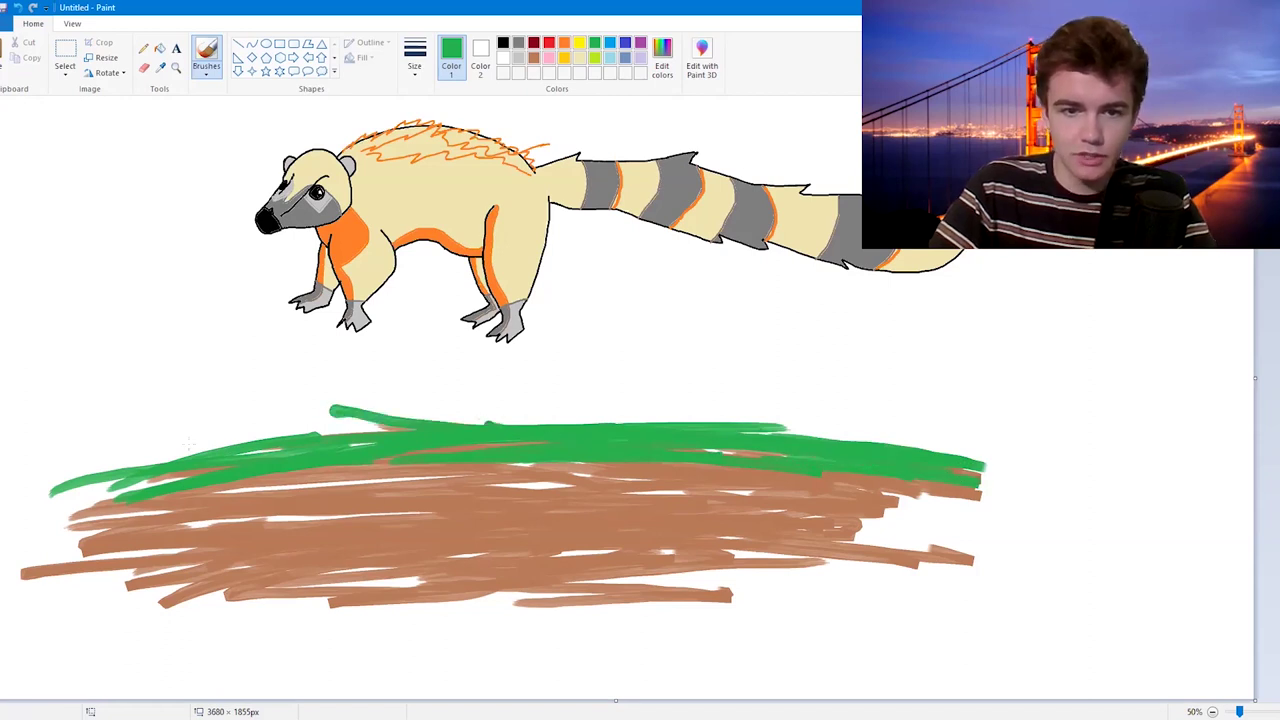
mouse_move(400, 420)
mouse_down()
mouse_move(70, 495)
mouse_move(300, 480)
mouse_up()
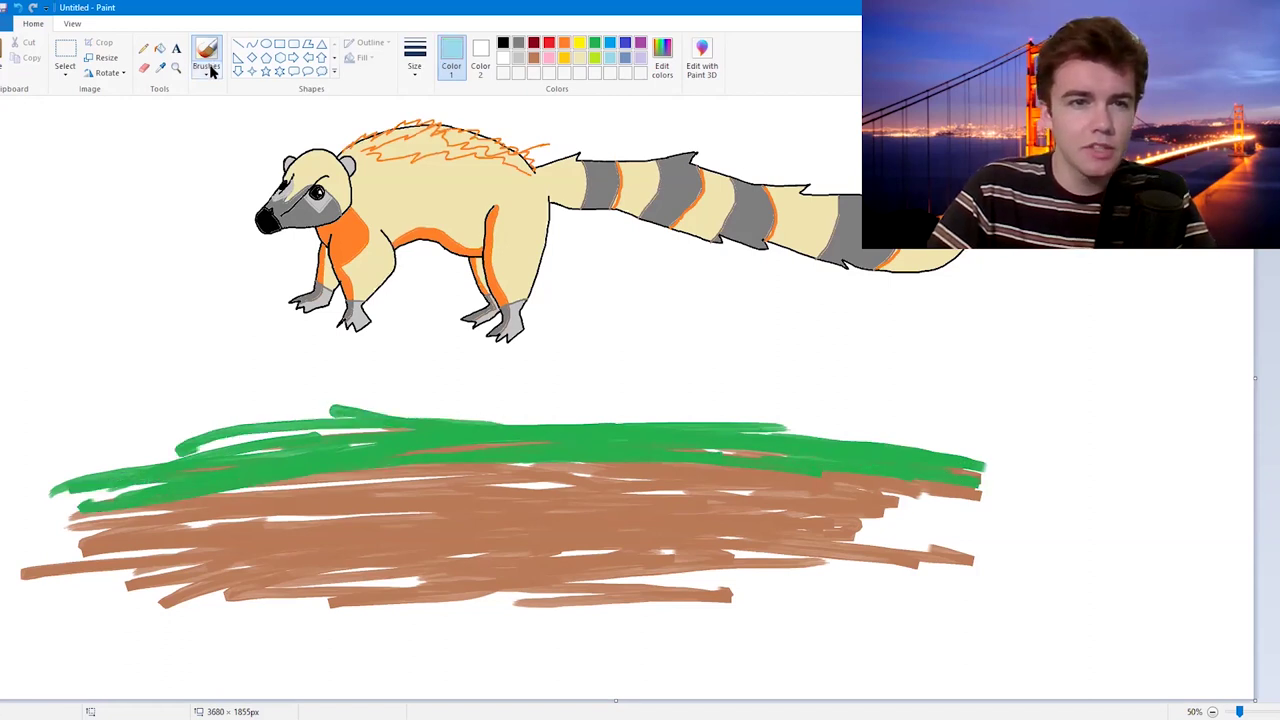
Step: Scribble light blue marker strokes over the grass and tall spiky light blue shapes at both ends of the ground
click(209, 70)
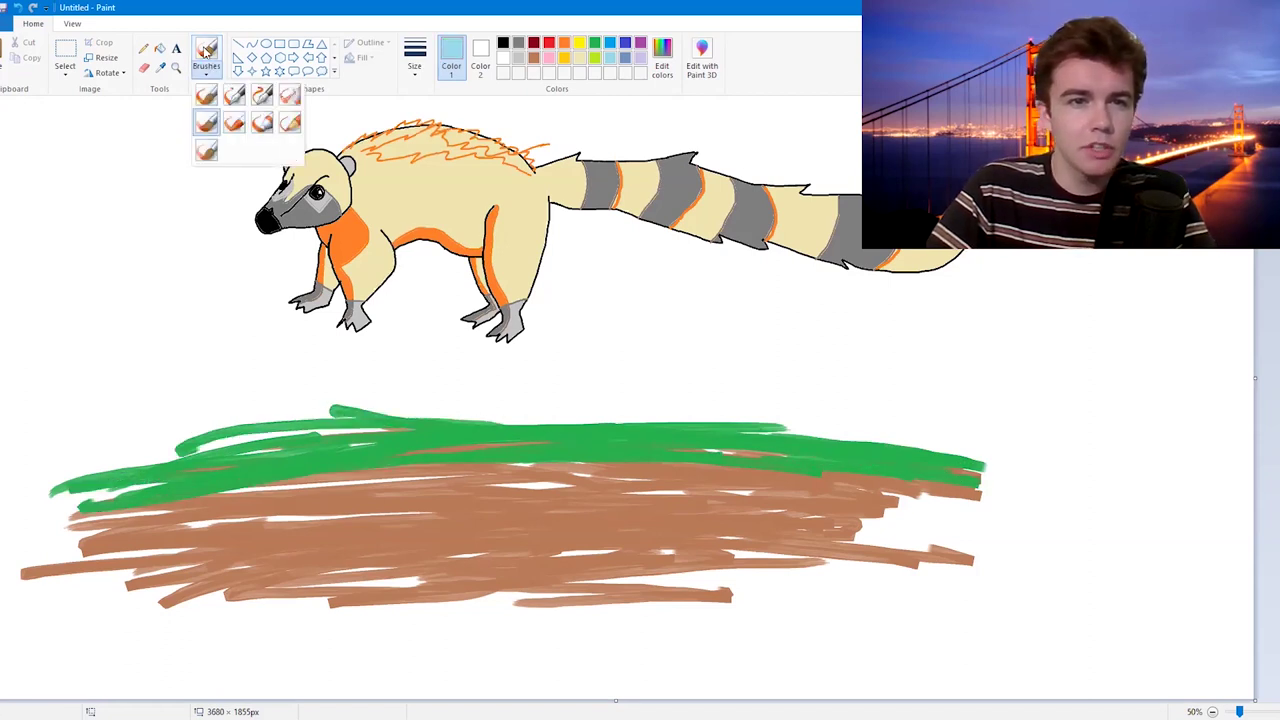
click(262, 122)
drag(100, 475, 460, 440)
mouse_move(455, 430)
mouse_down()
mouse_move(530, 422)
mouse_move(530, 455)
mouse_move(595, 410)
mouse_move(700, 446)
mouse_move(860, 448)
mouse_move(800, 440)
mouse_up()
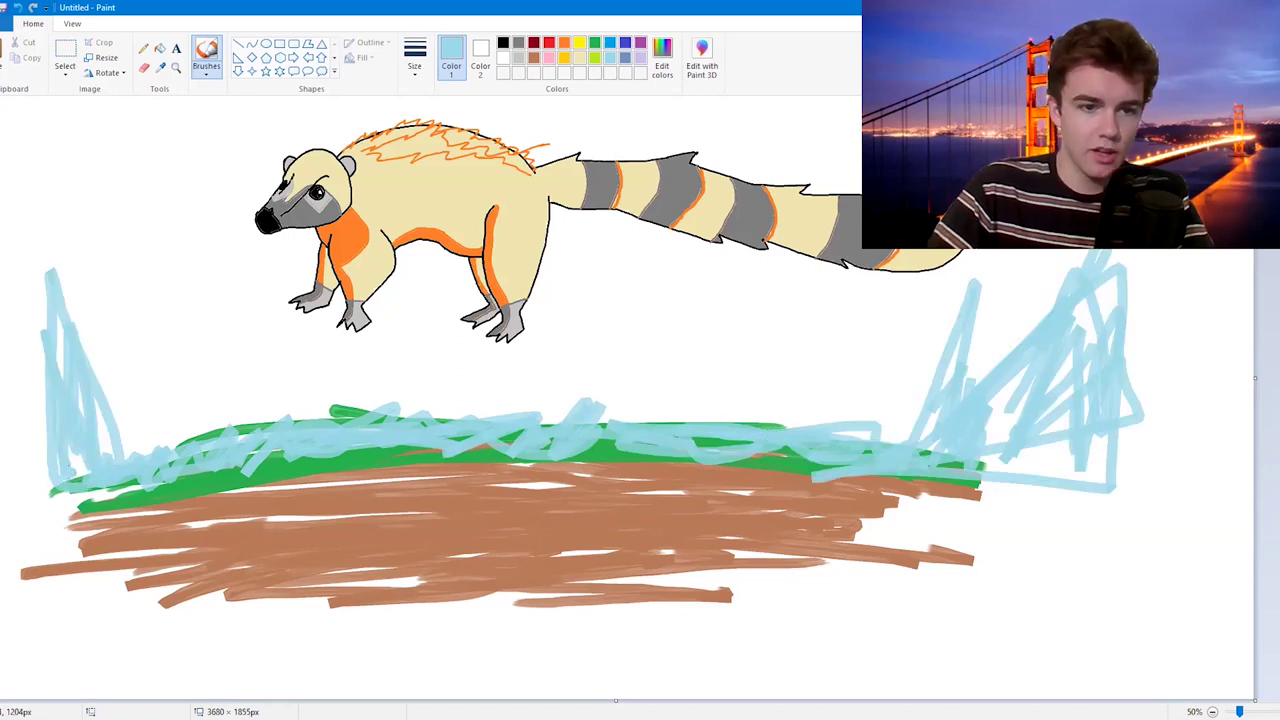
mouse_move(55, 462)
mouse_down()
mouse_move(10, 495)
mouse_move(45, 480)
mouse_move(8, 466)
mouse_move(128, 395)
mouse_move(122, 458)
mouse_up()
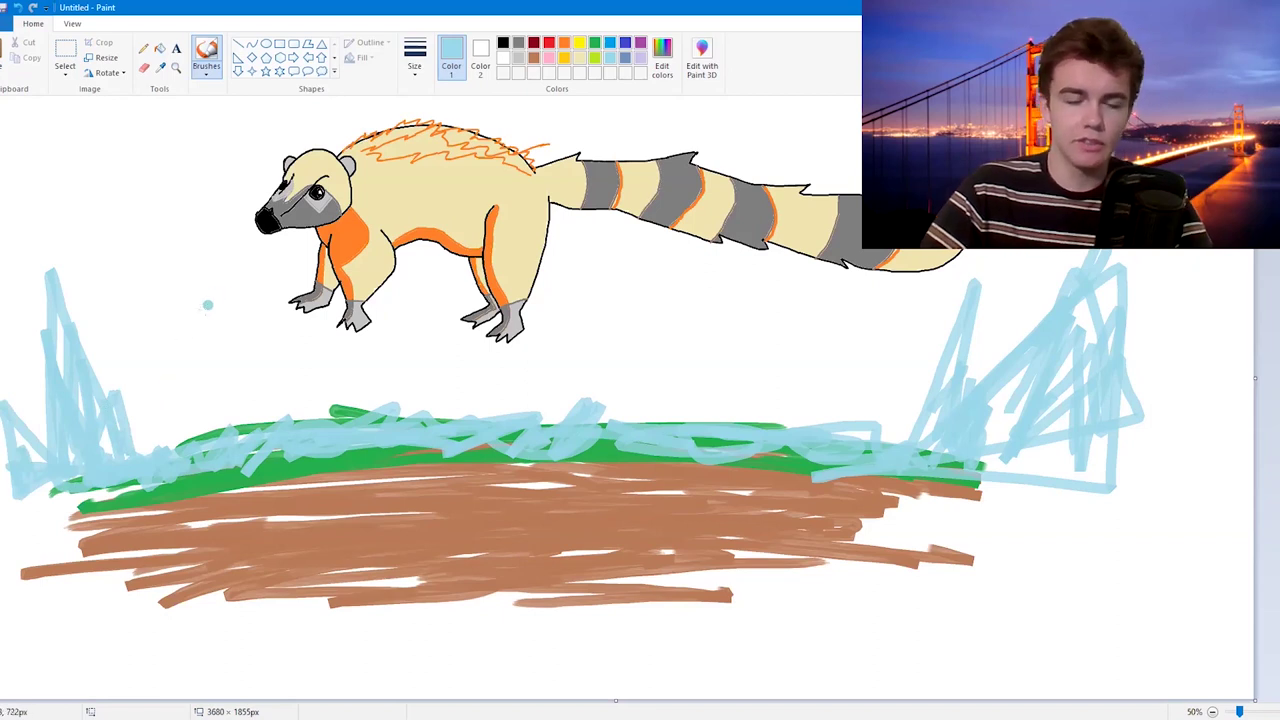
mouse_move(239, 418)
mouse_down()
mouse_move(168, 444)
mouse_move(368, 420)
mouse_move(608, 425)
mouse_move(784, 455)
mouse_up()
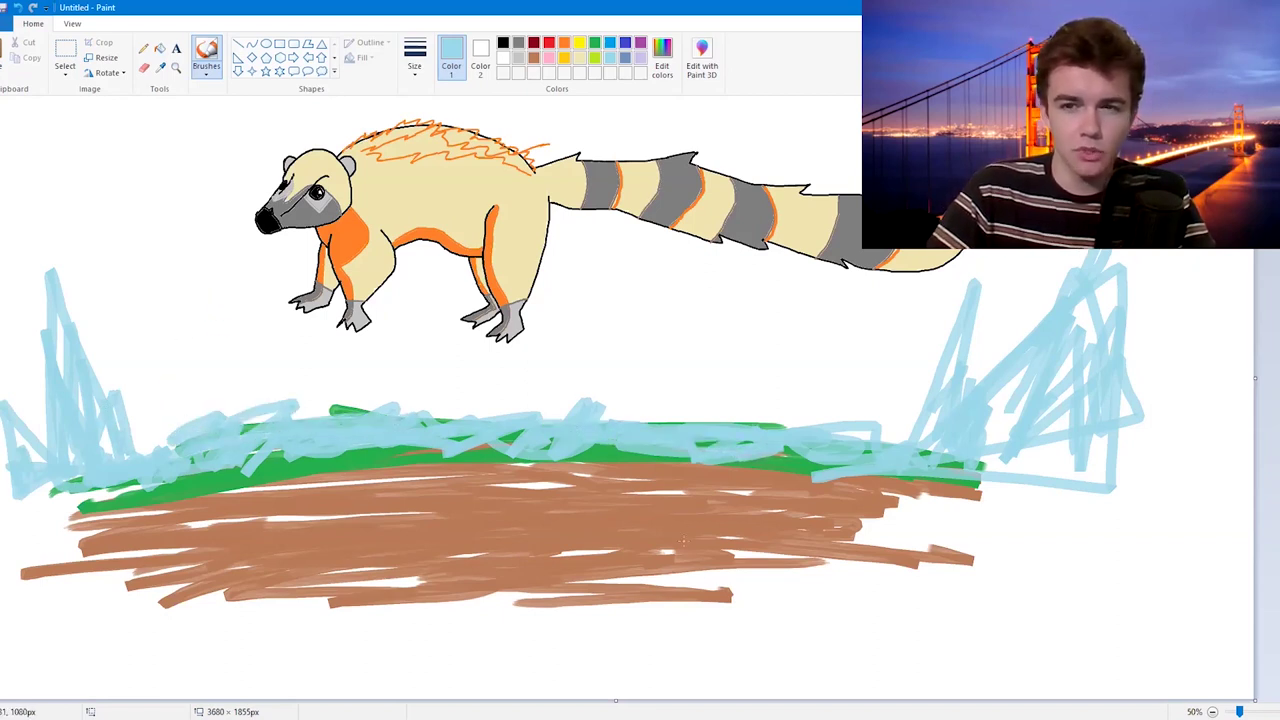
Step: Draw an orange half-circle sun rising from the grass below the tail and scribble its inside gold
click(564, 42)
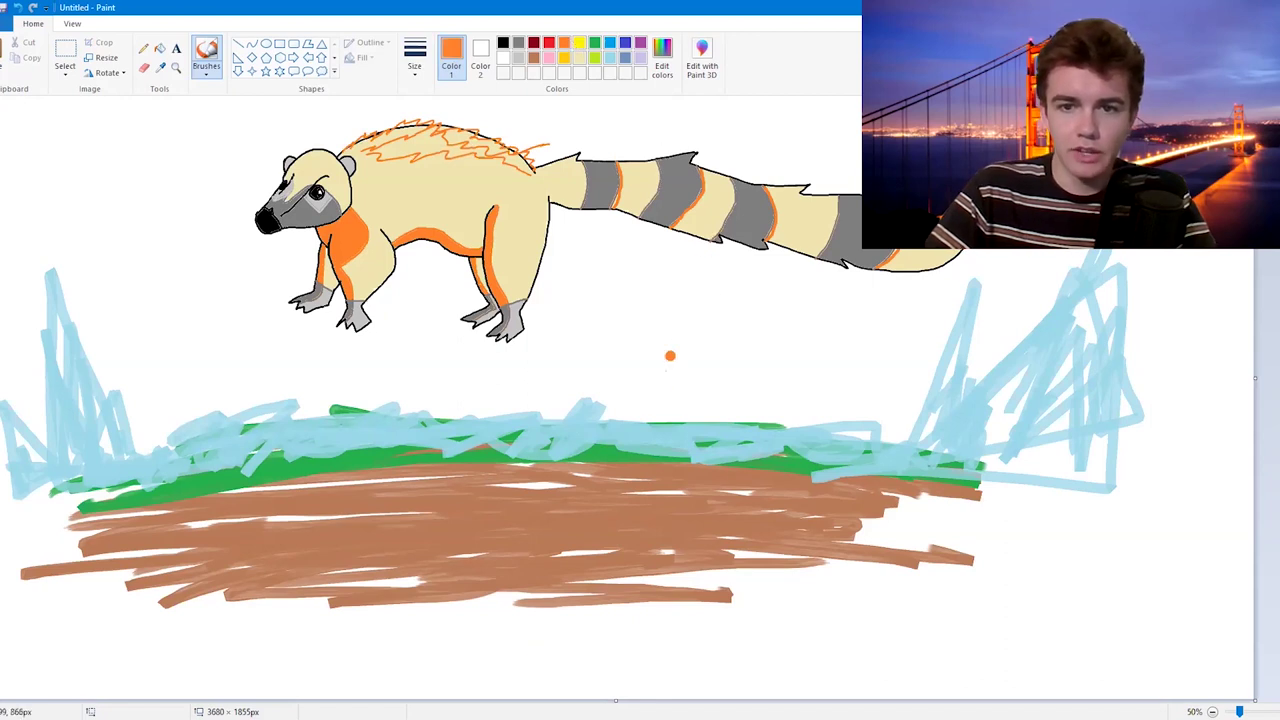
mouse_move(636, 422)
mouse_down()
mouse_move(704, 376)
mouse_move(833, 382)
mouse_move(868, 428)
mouse_up()
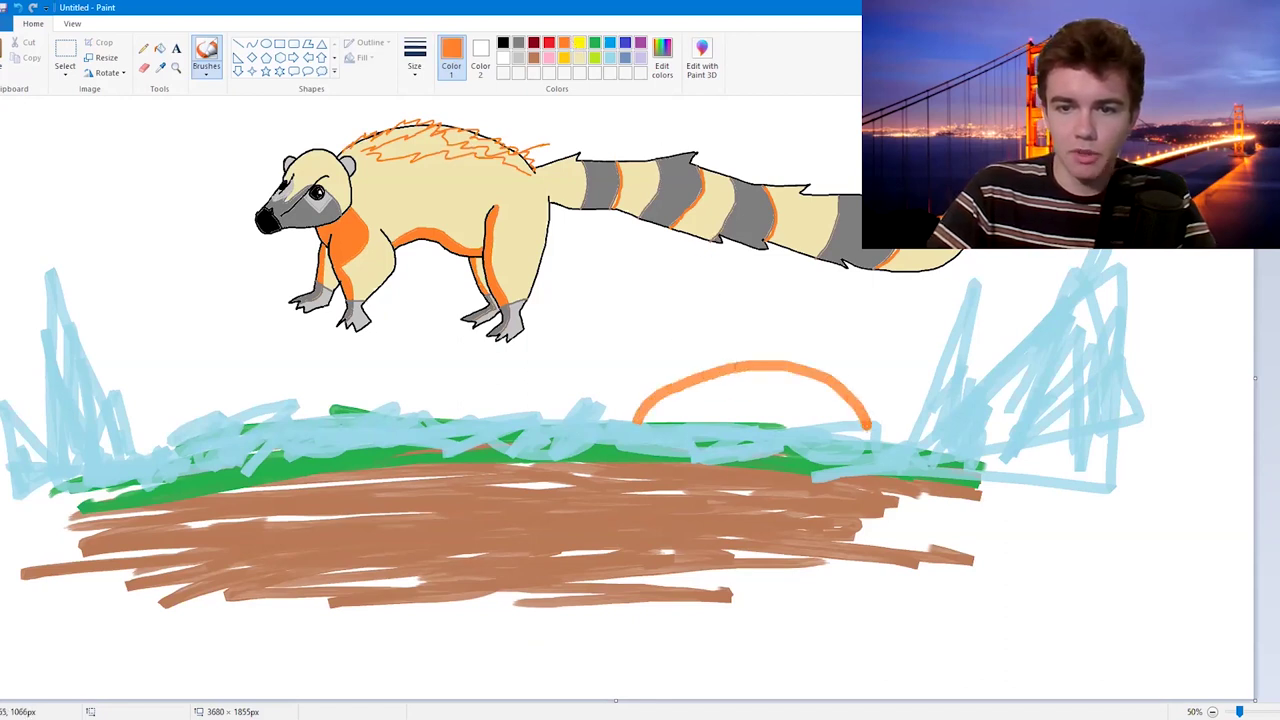
click(566, 57)
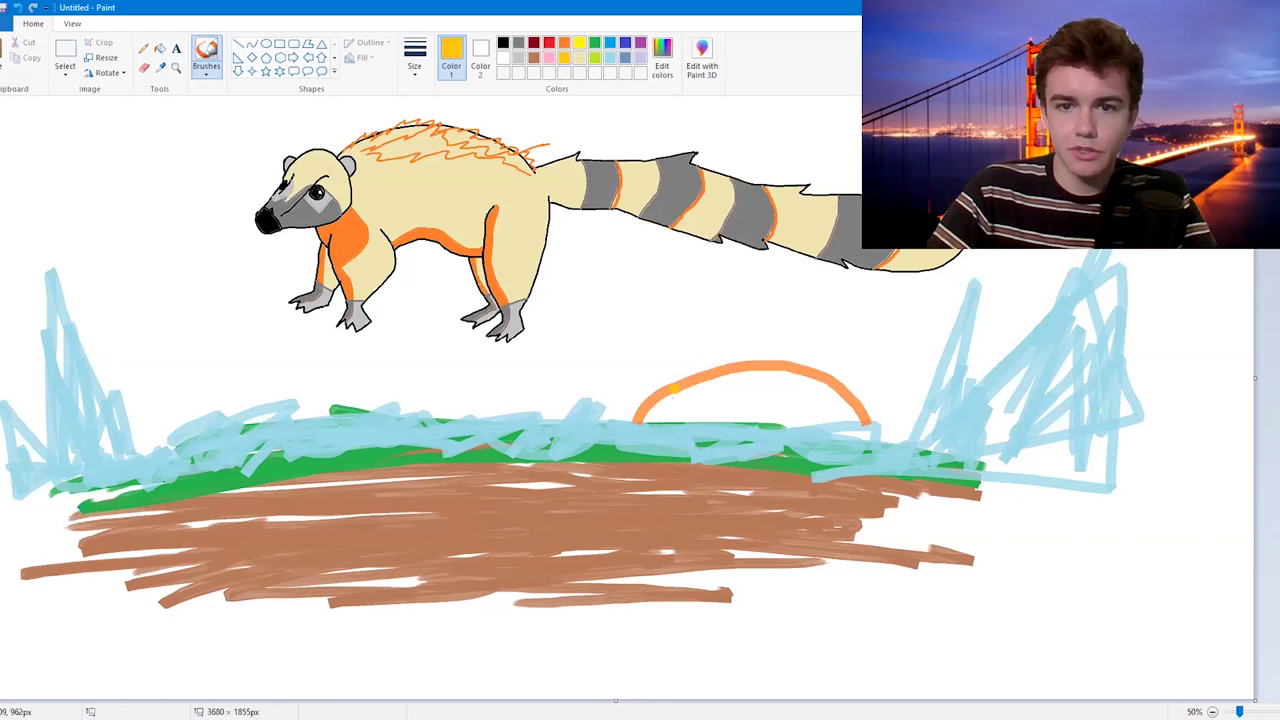
mouse_move(642, 418)
mouse_down()
mouse_move(672, 393)
mouse_move(792, 375)
mouse_move(864, 419)
mouse_move(658, 417)
mouse_move(774, 391)
mouse_move(842, 422)
mouse_move(794, 409)
mouse_move(689, 427)
mouse_move(823, 419)
mouse_up()
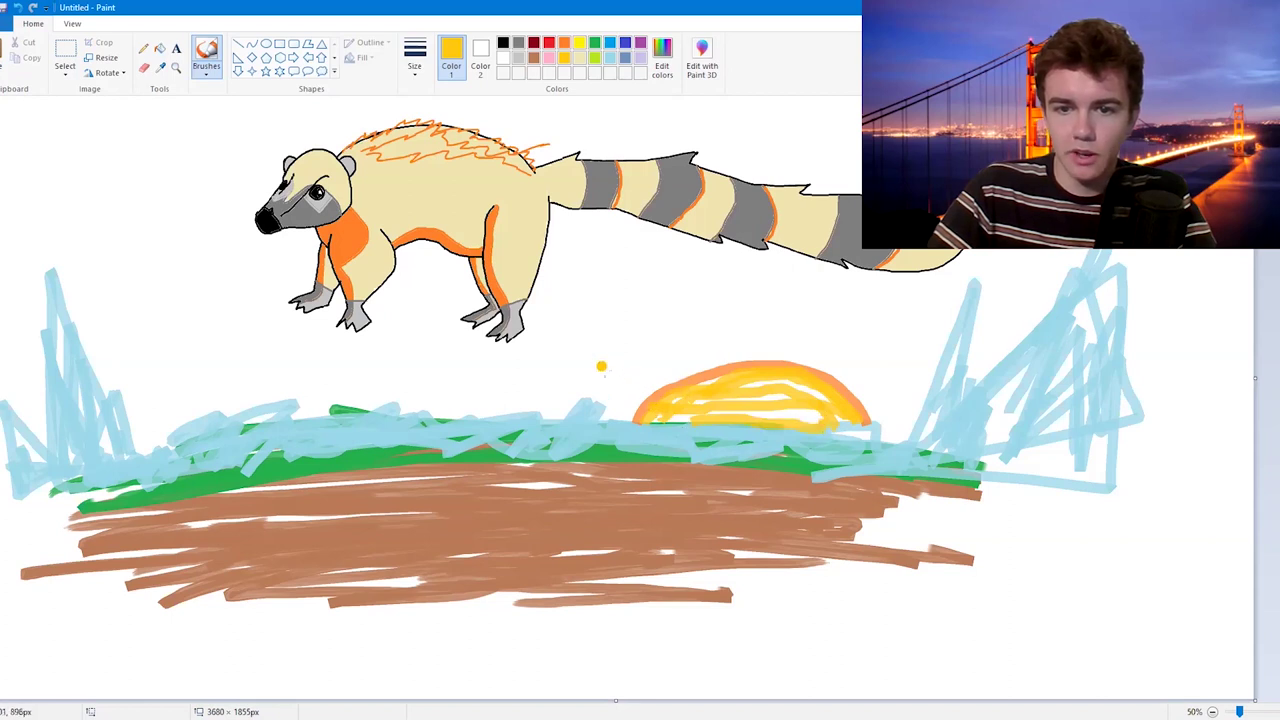
Step: Draw short gold rays fanning out around the sun
drag(630, 400, 560, 322)
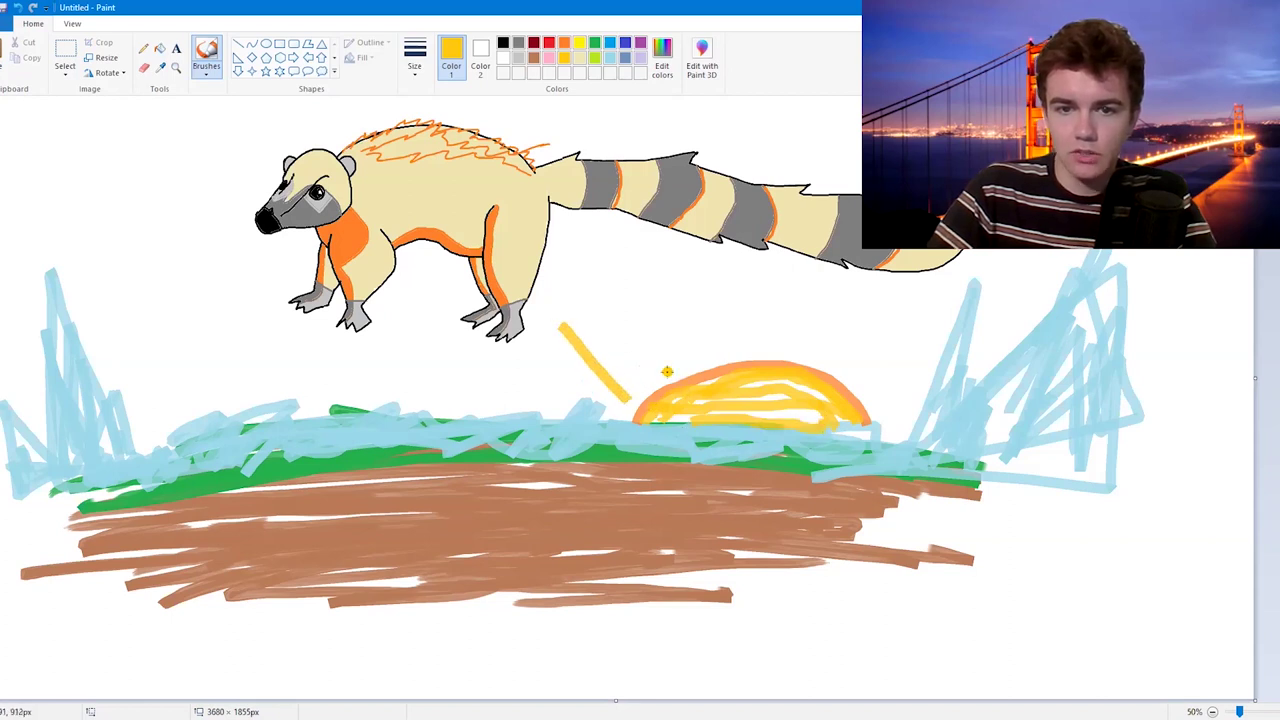
drag(667, 371, 617, 258)
drag(694, 255, 722, 343)
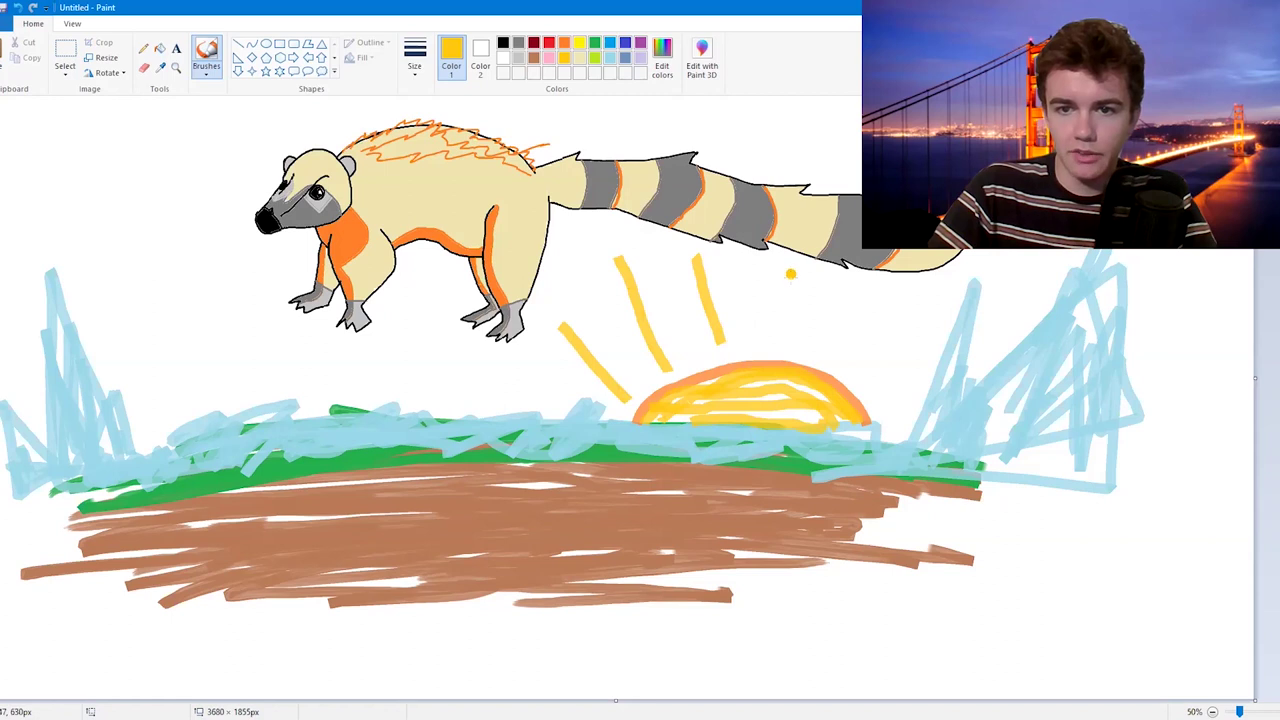
drag(790, 274, 786, 340)
drag(878, 303, 857, 362)
drag(920, 355, 878, 381)
drag(891, 409, 903, 410)
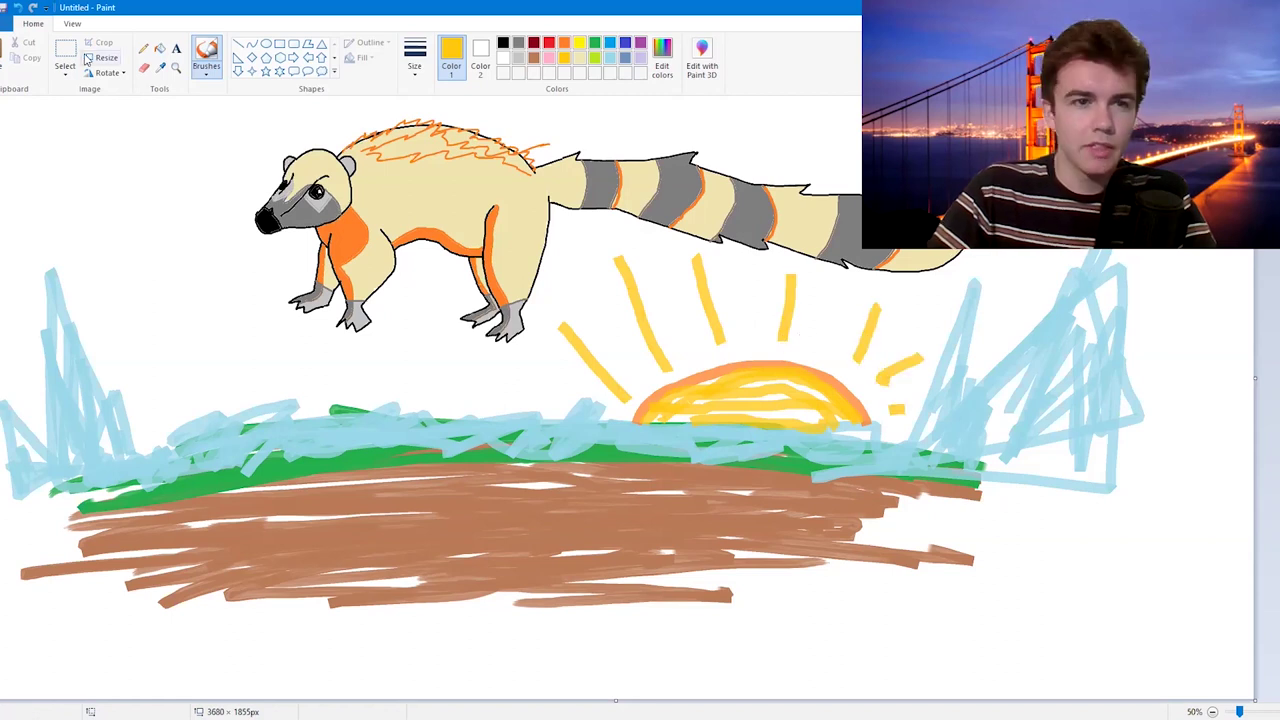
Step: Select the whole coati, including its tail, with a free-form selection and move it down so its feet sit just above the grass
click(65, 72)
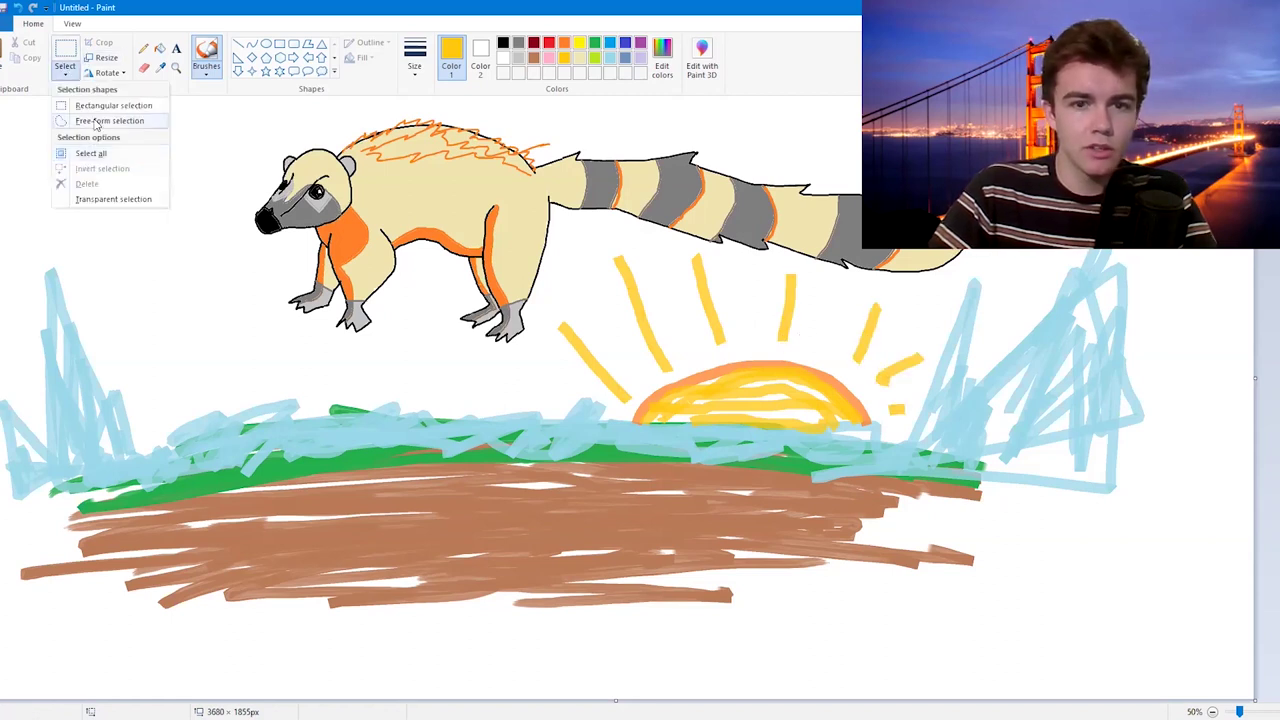
click(95, 121)
mouse_move(537, 356)
mouse_down()
mouse_move(376, 361)
mouse_move(237, 311)
mouse_move(216, 238)
mouse_move(235, 156)
mouse_move(276, 121)
mouse_move(332, 106)
mouse_move(429, 102)
mouse_move(852, 135)
mouse_move(953, 282)
mouse_move(828, 280)
mouse_up()
drag(640, 135, 376, 313)
drag(455, 324, 434, 290)
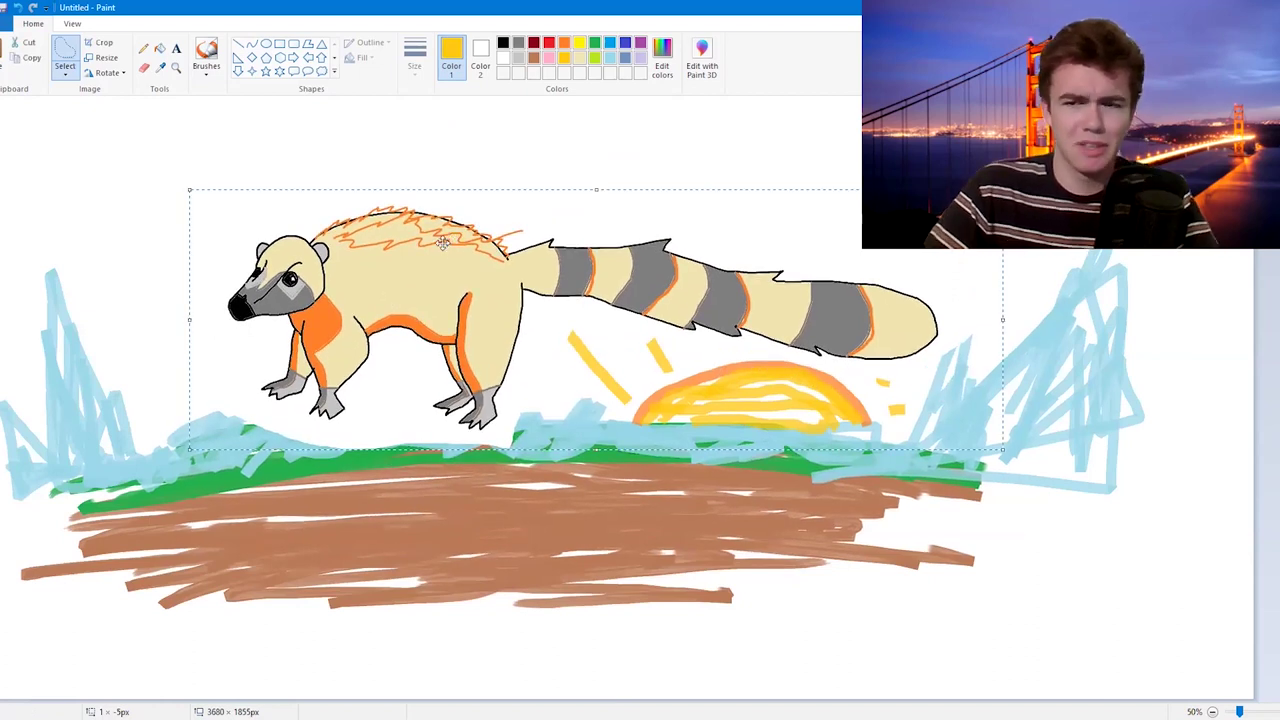
Step: Fill the white background around the scene with purple, and replace that fill with a custom muted blue-violet
click(207, 52)
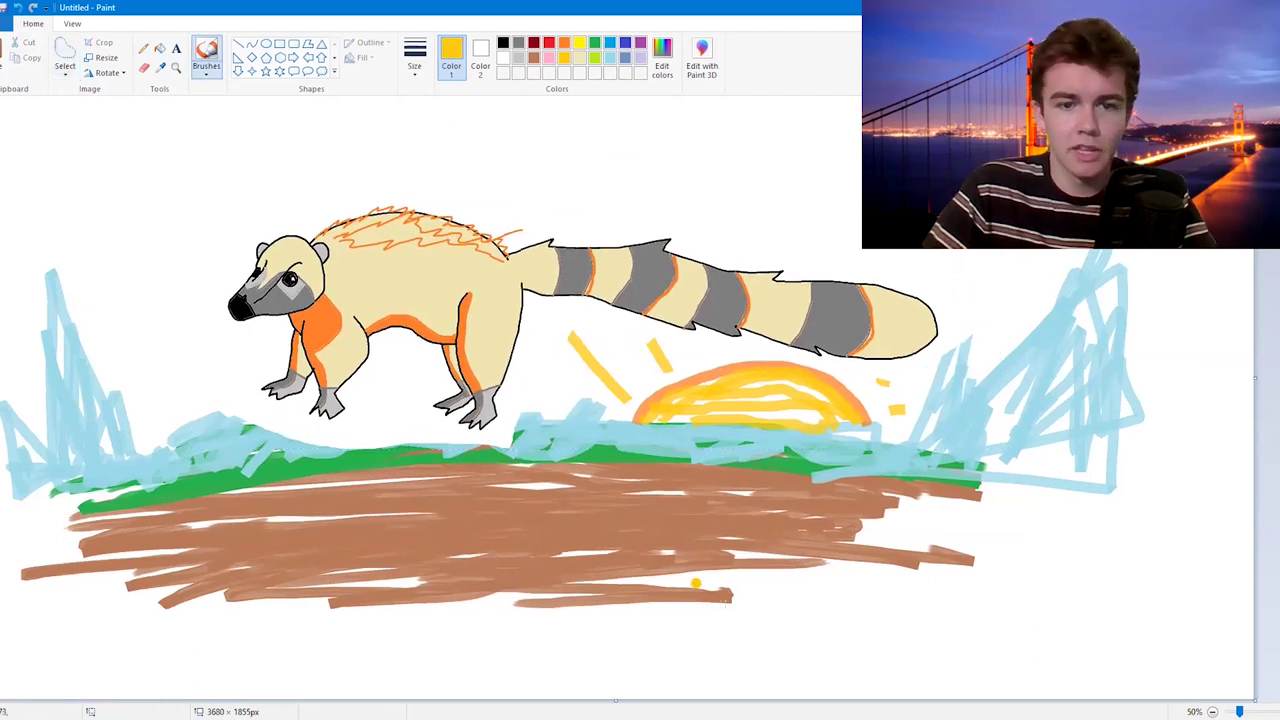
click(610, 42)
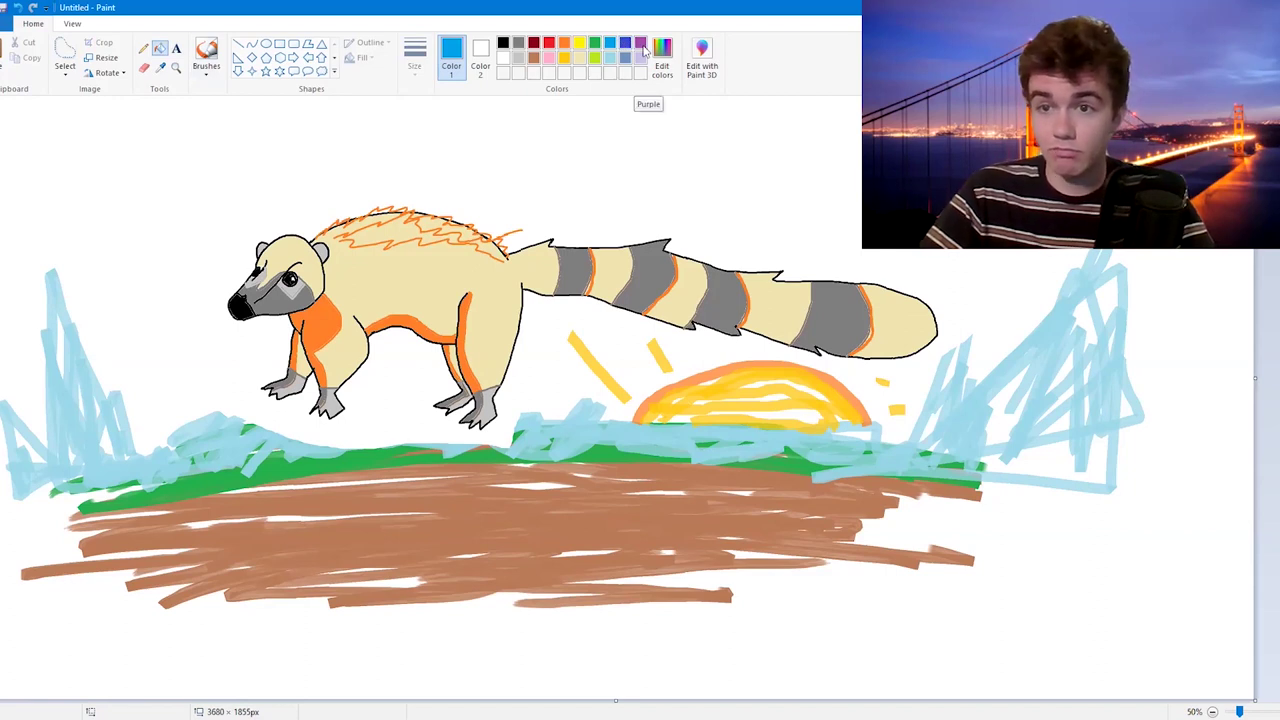
click(641, 44)
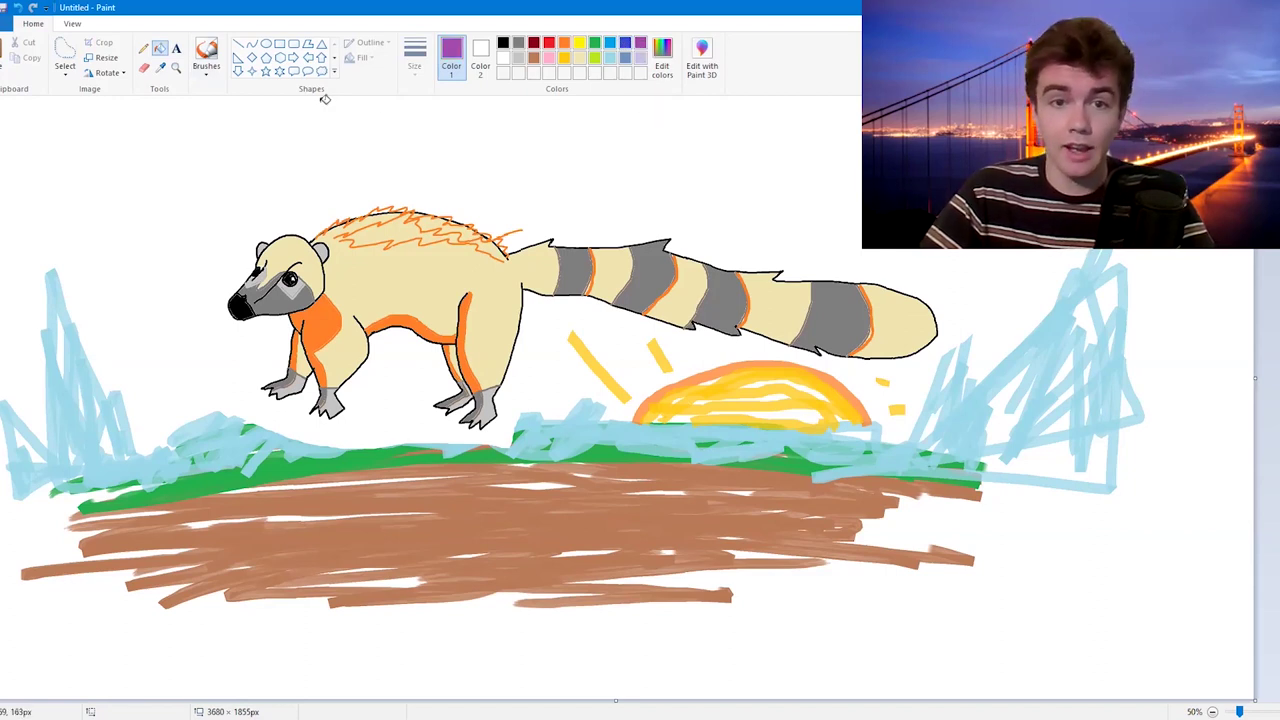
click(311, 145)
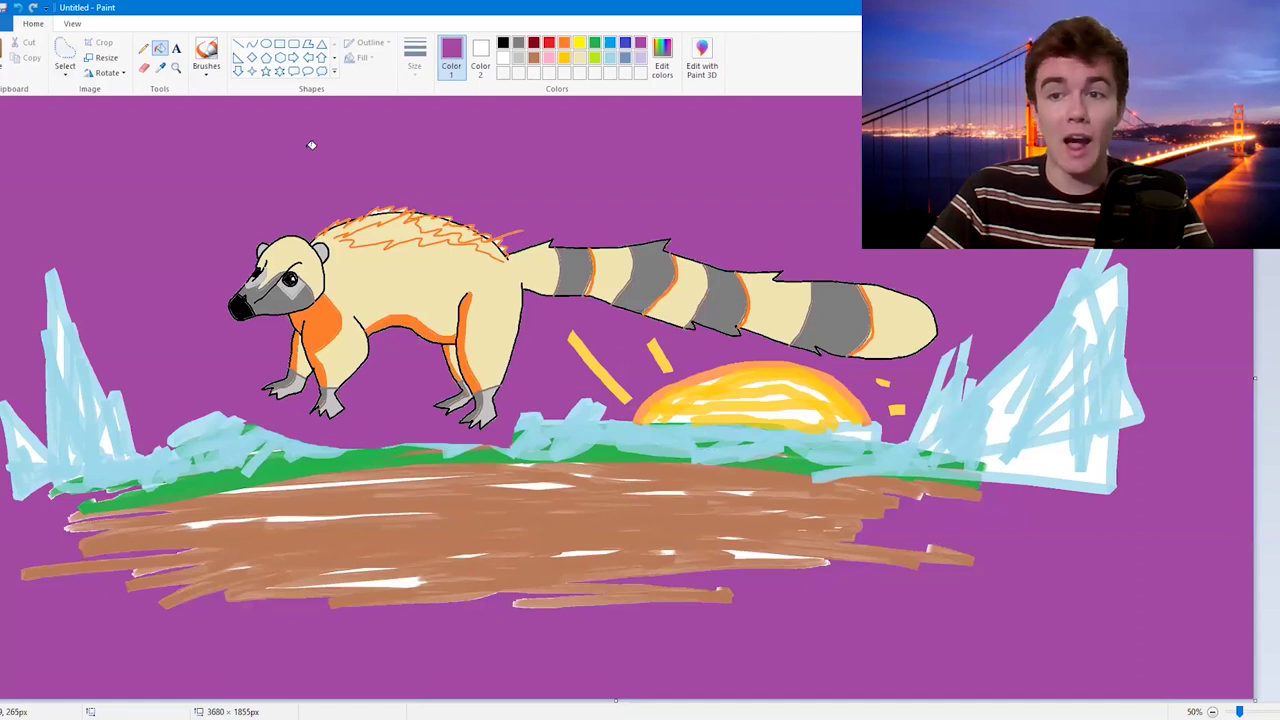
click(662, 60)
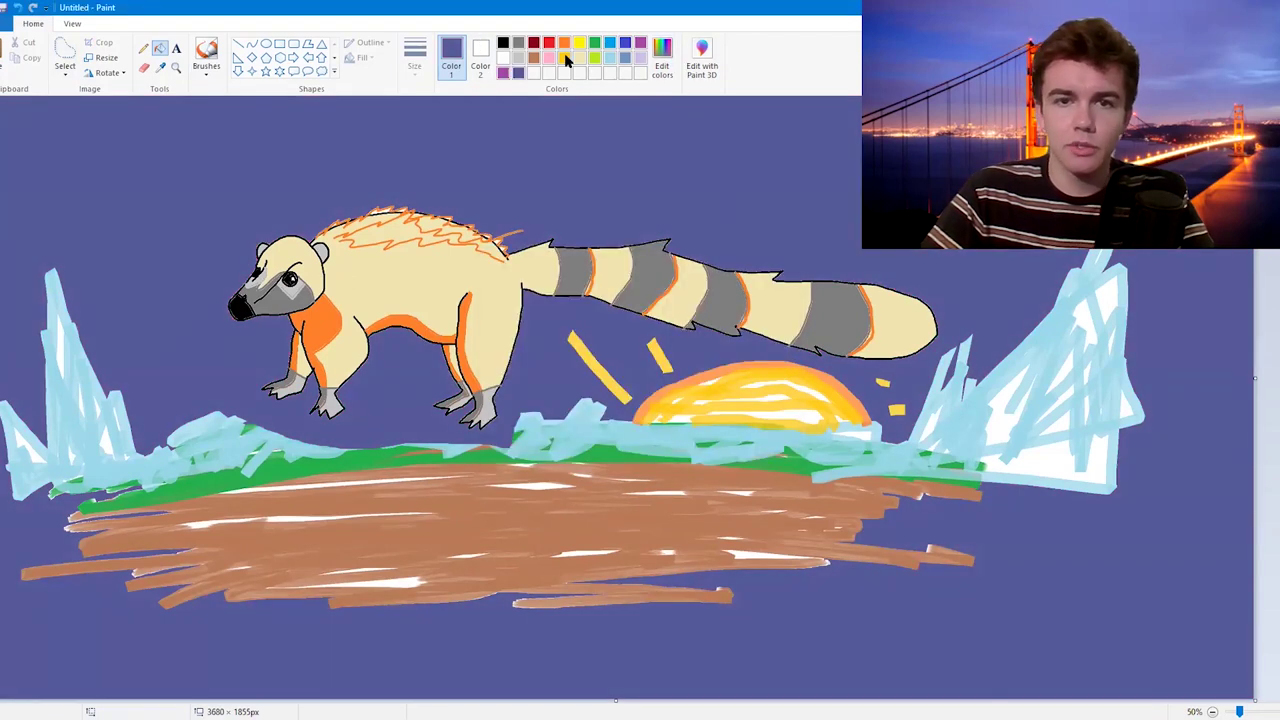
Step: Dot tiny gold stars across the sky around the coati with a thin brush and draw three five-pointed gold stars above its tail
click(565, 58)
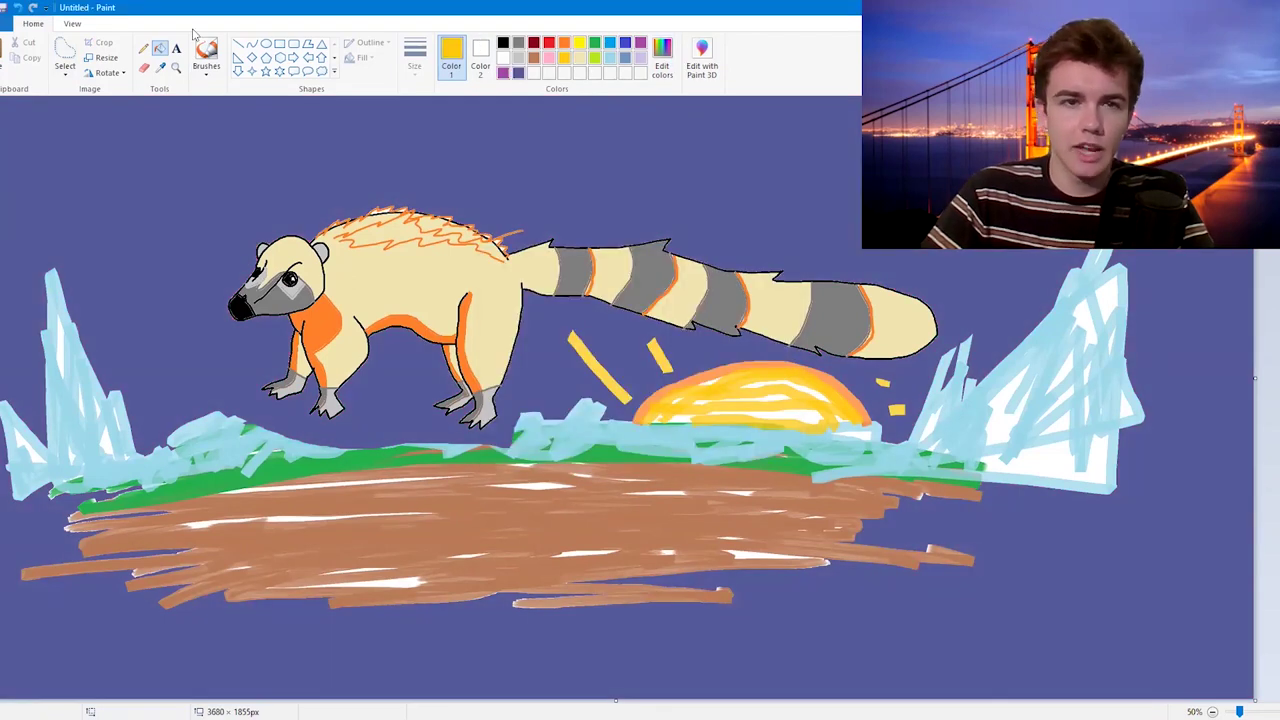
click(206, 55)
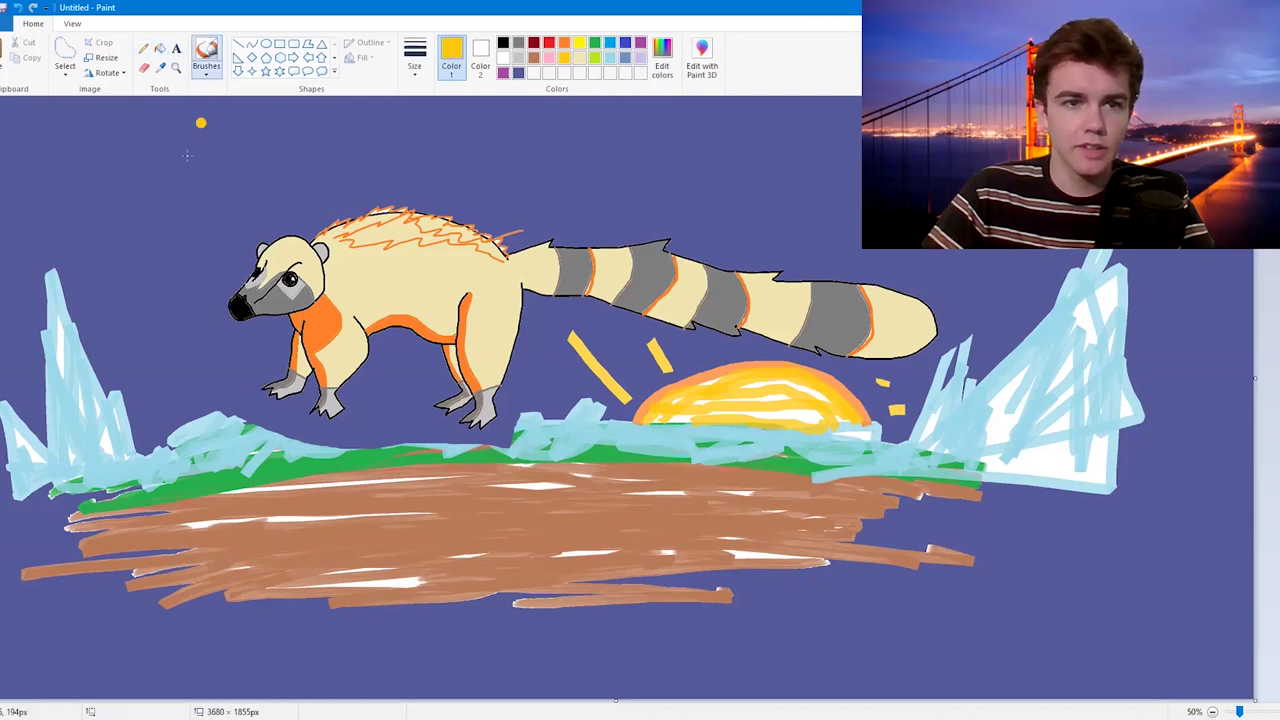
click(414, 55)
click(446, 100)
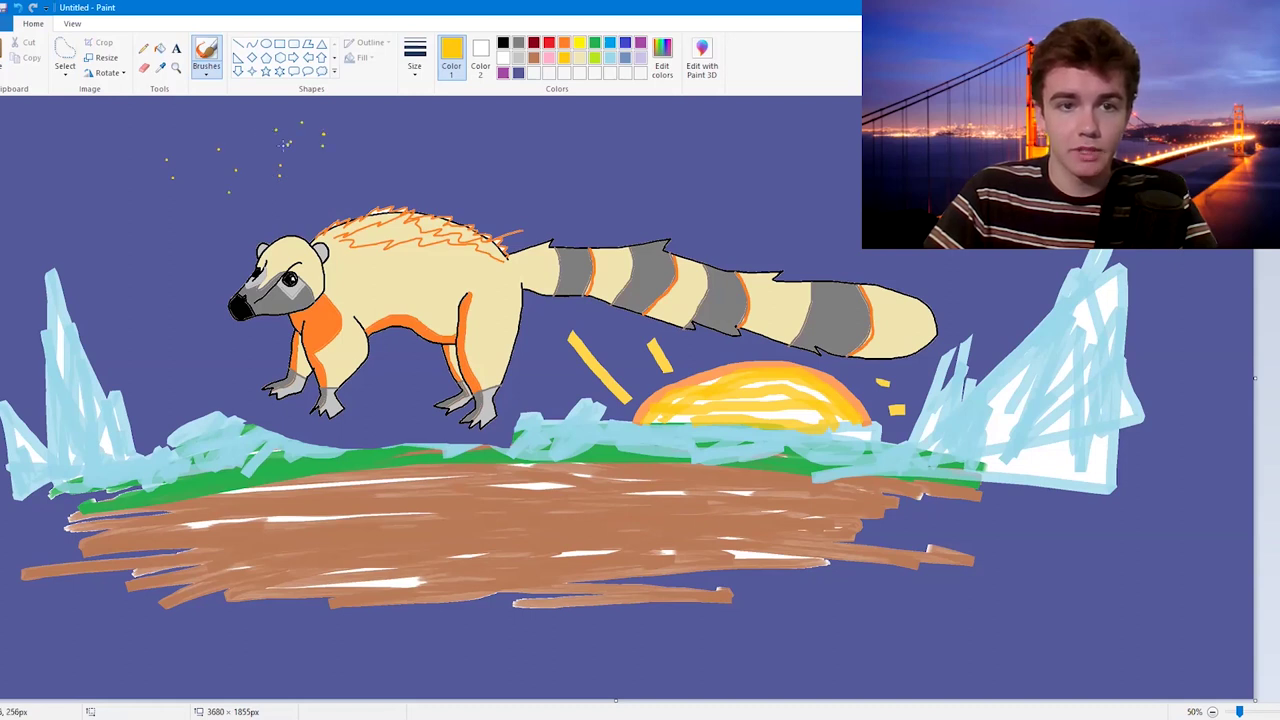
click(163, 212)
click(163, 229)
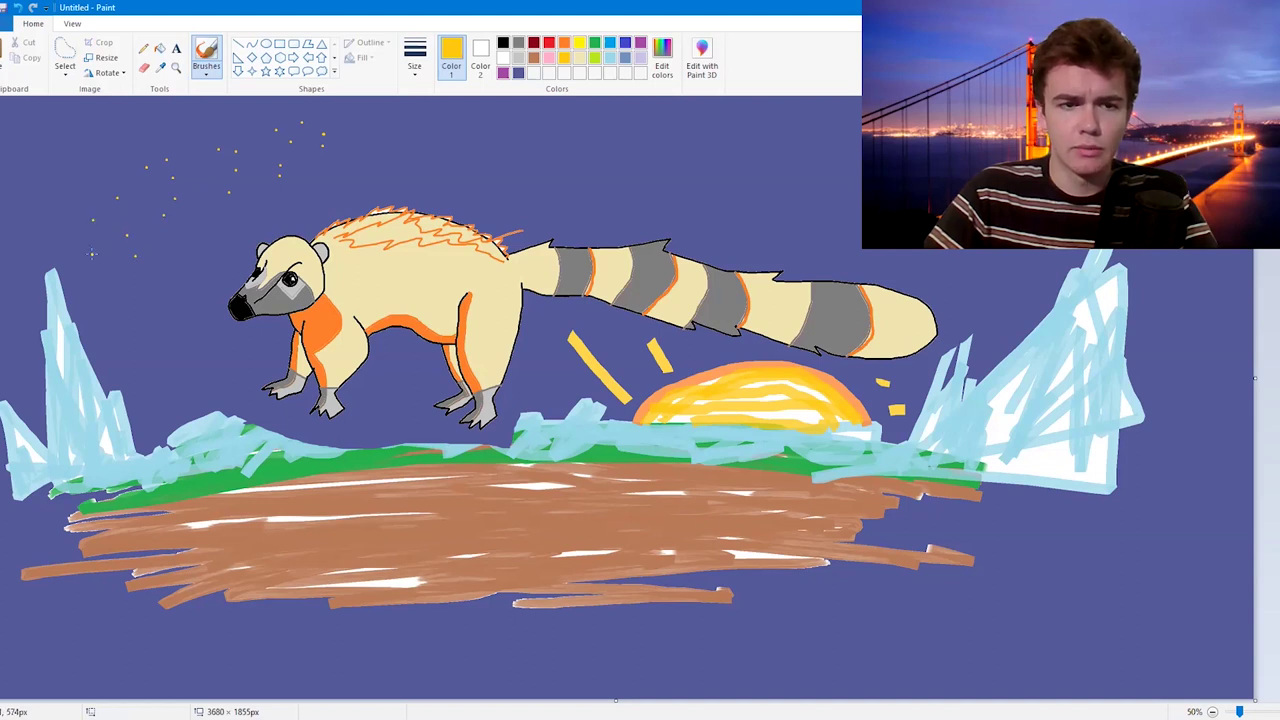
click(596, 154)
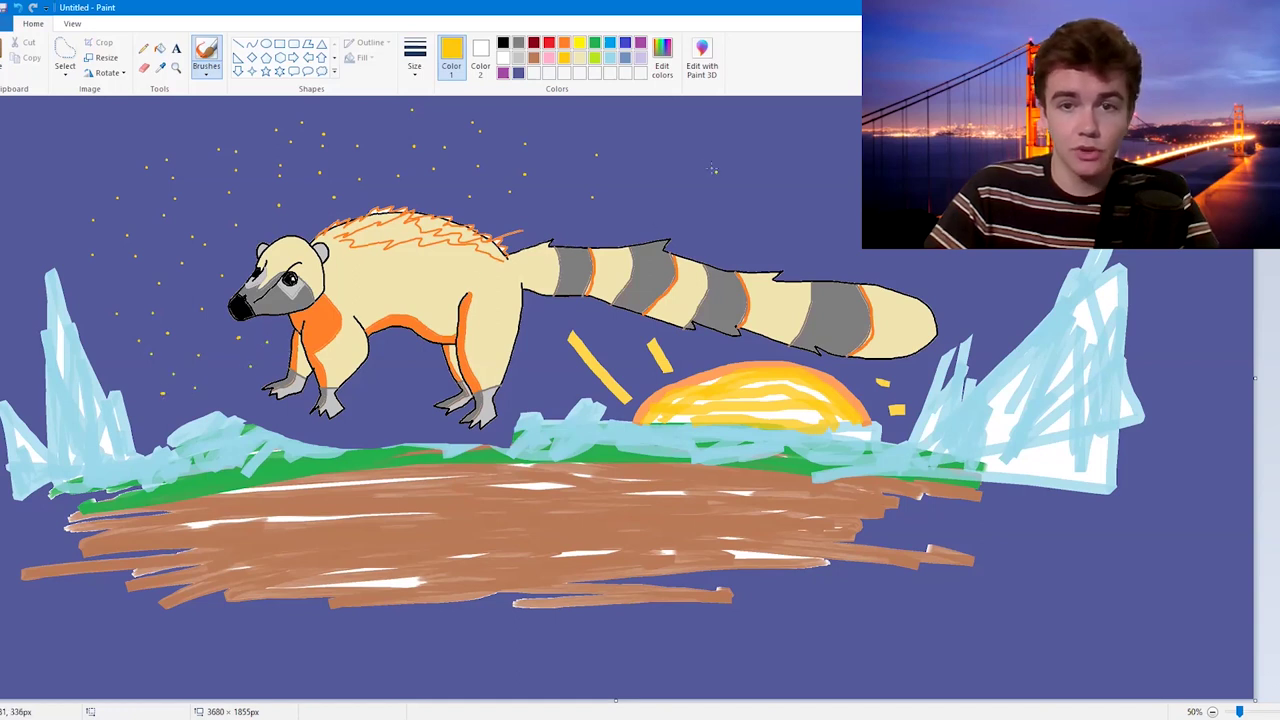
mouse_move(701, 165)
mouse_down()
mouse_move(728, 165)
mouse_move(642, 194)
mouse_move(688, 218)
mouse_up()
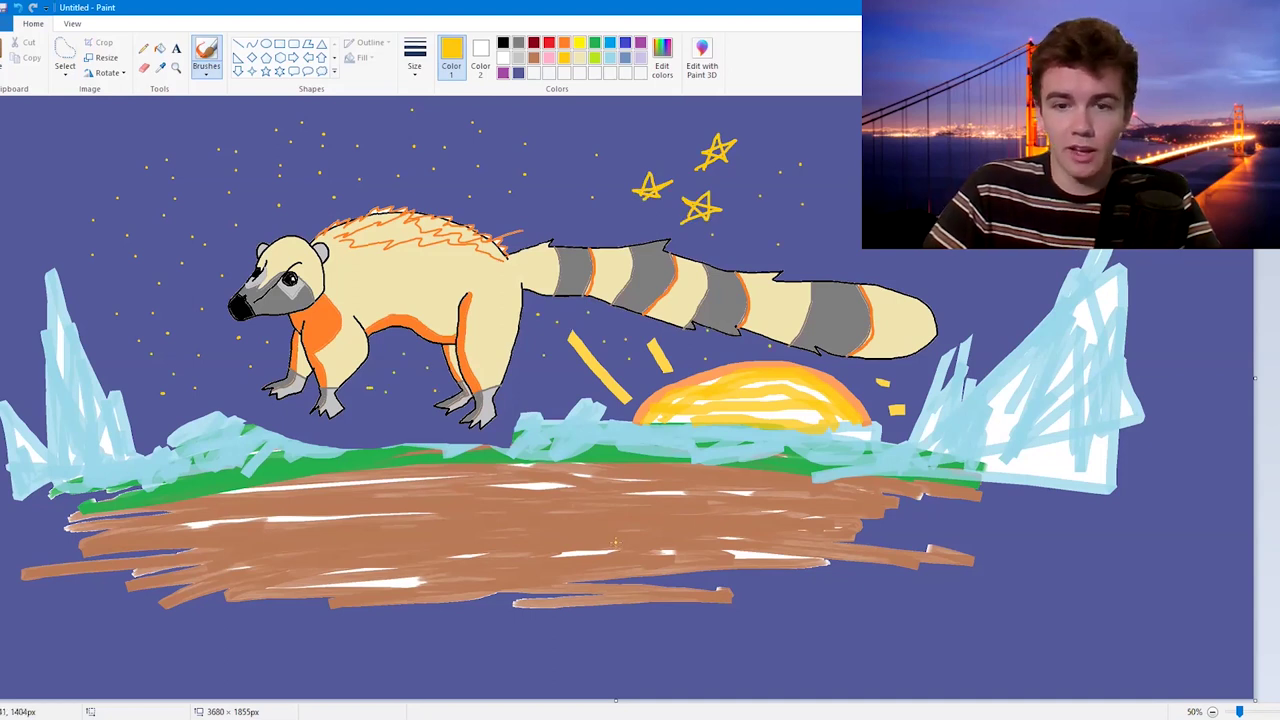
scroll(614, 542, up, 1)
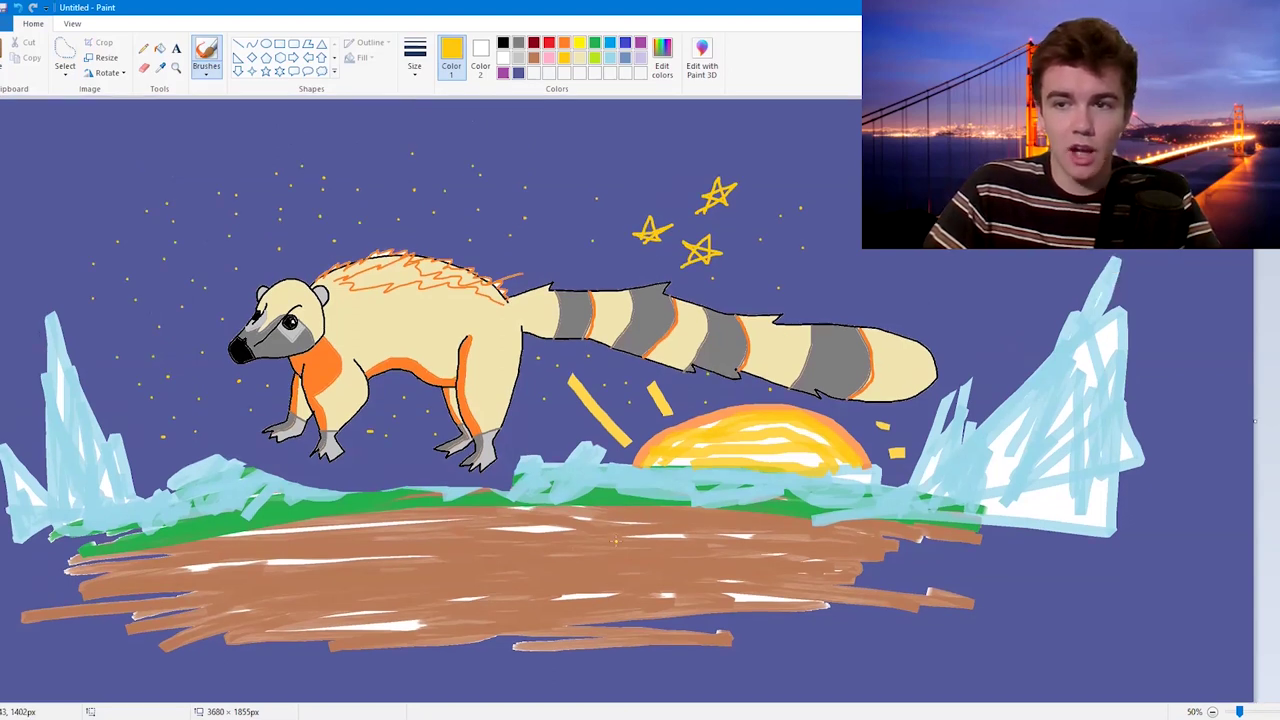